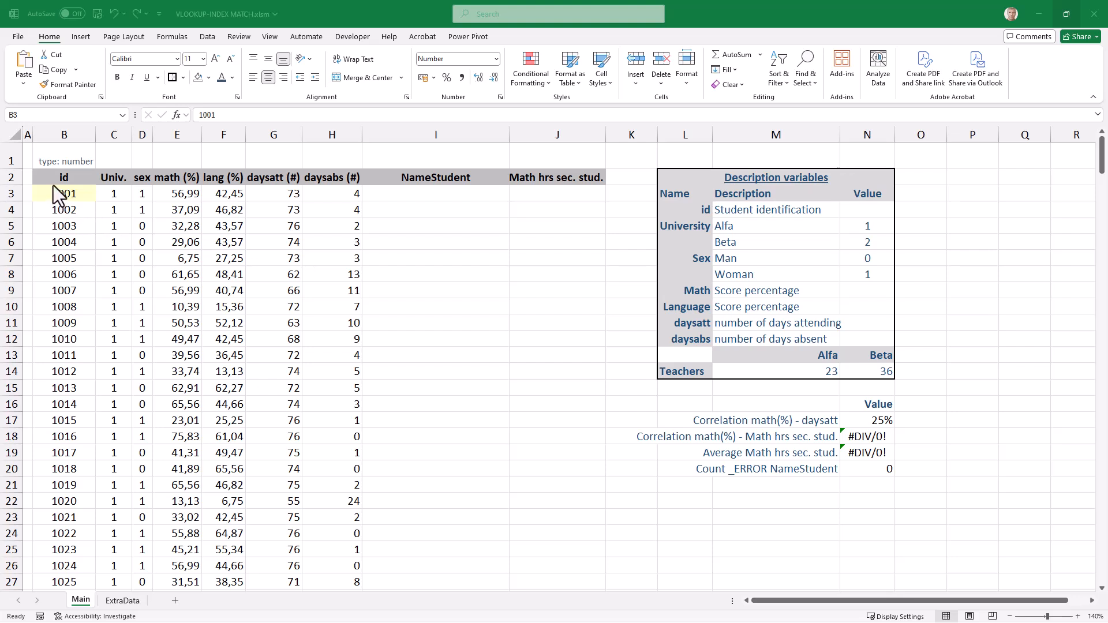
# Step: Examine the student id column on the Main sheet from its first to its last row, plus its header and type note
pyautogui.click(67, 211)
pyautogui.click(64, 196)
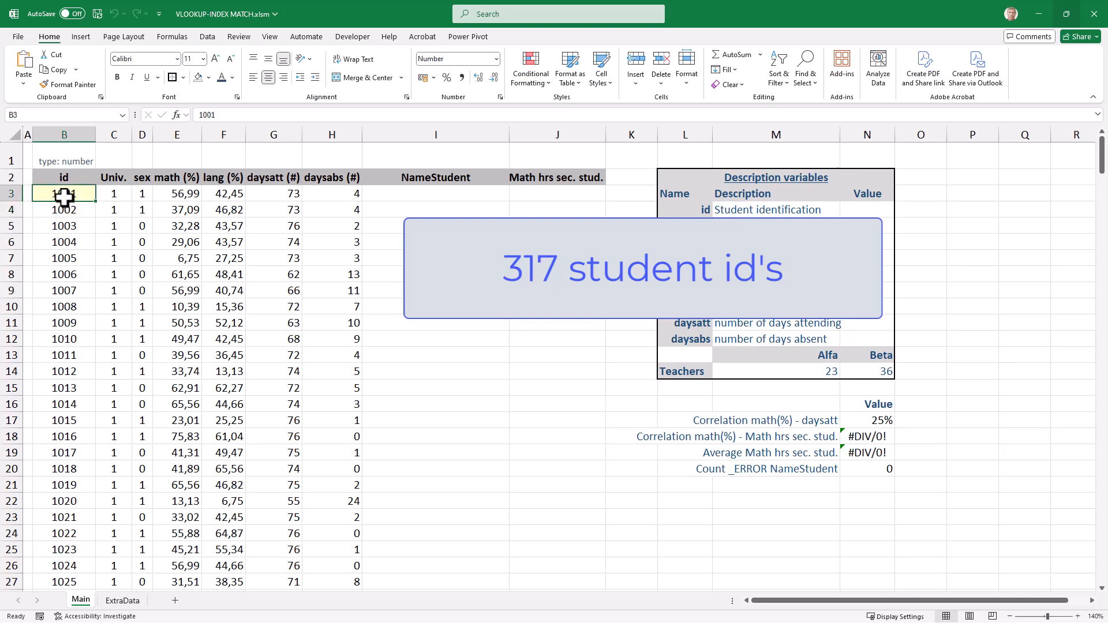
pyautogui.hotkey('ctrl', 'Down')
pyautogui.press('Up')
pyautogui.press('Up')
pyautogui.hotkey('ctrl', 'Up')
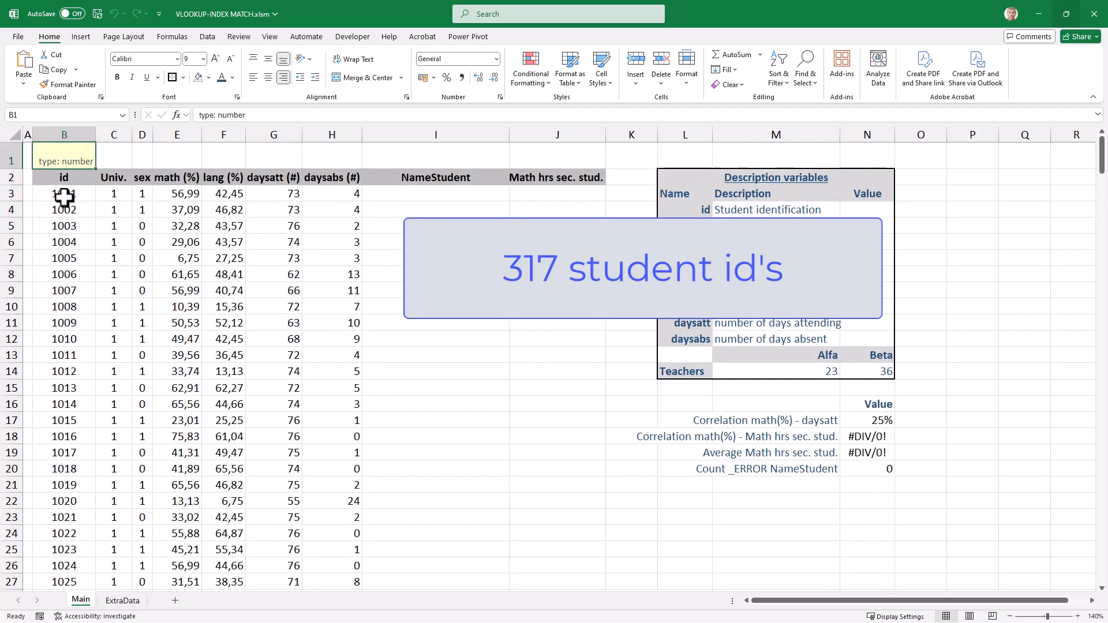
pyautogui.press('Down')
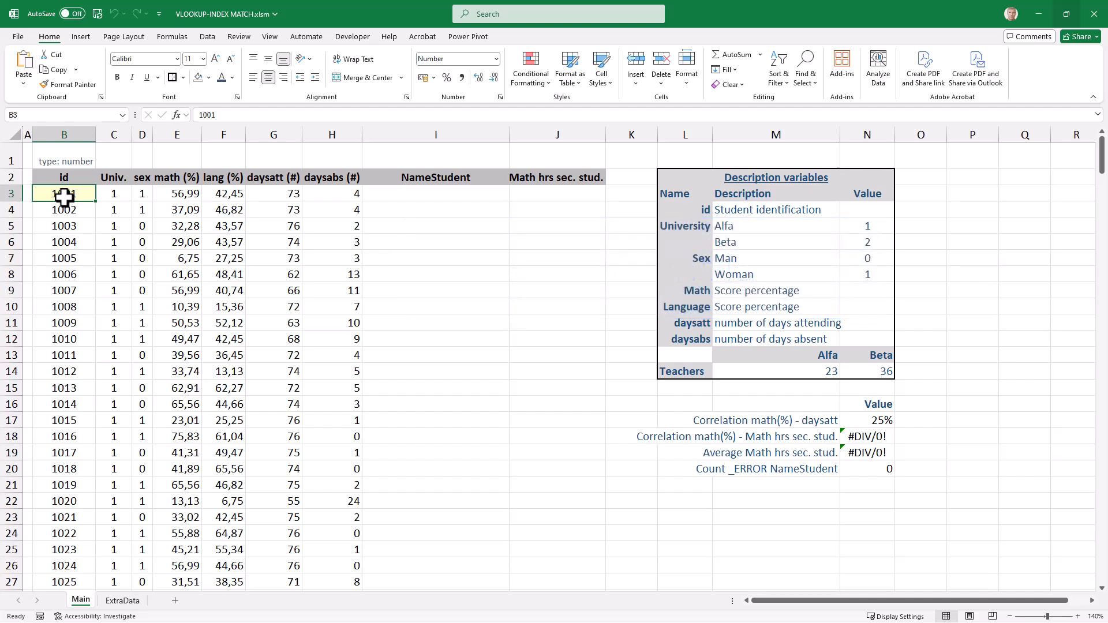
pyautogui.press('Up')
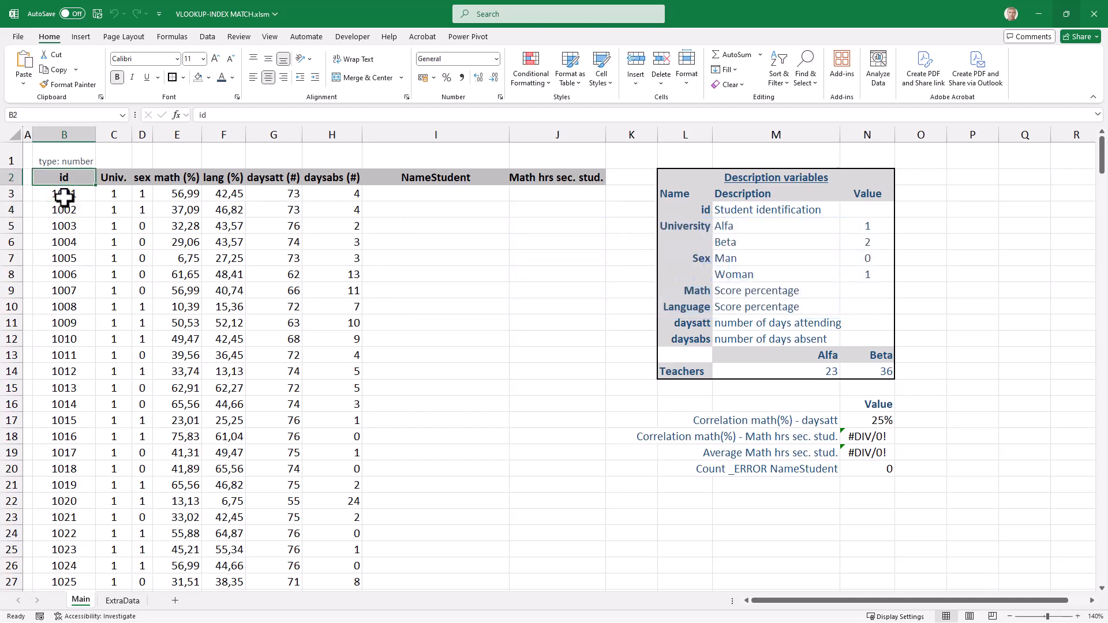
pyautogui.press('Right')
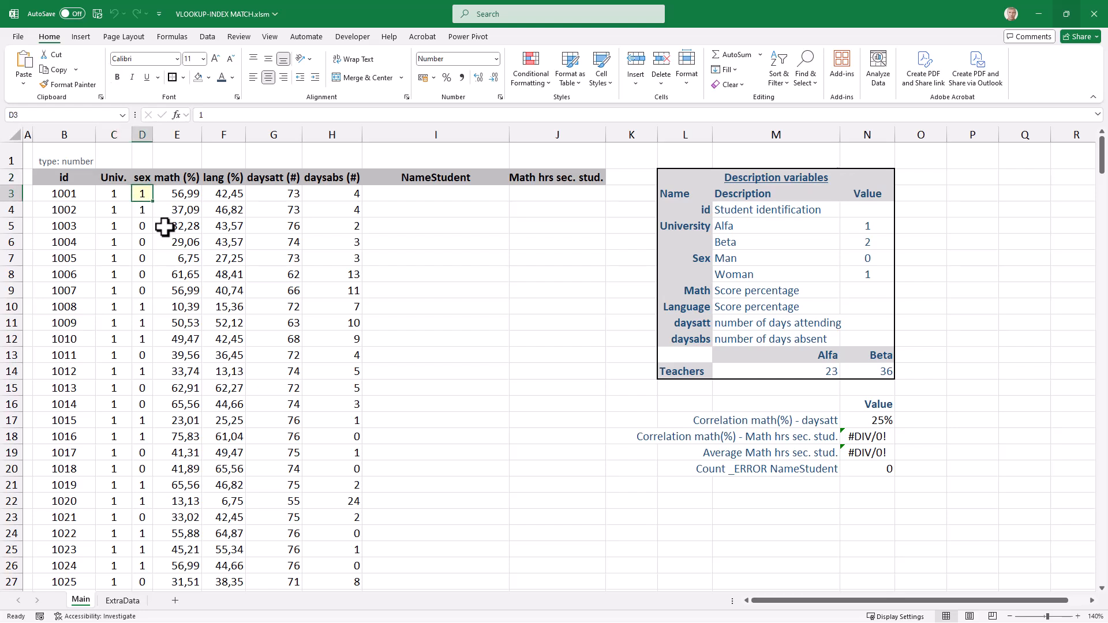
# Step: Review the math, language and days-attended columns in the first student rows of the Main sheet
pyautogui.click(178, 197)
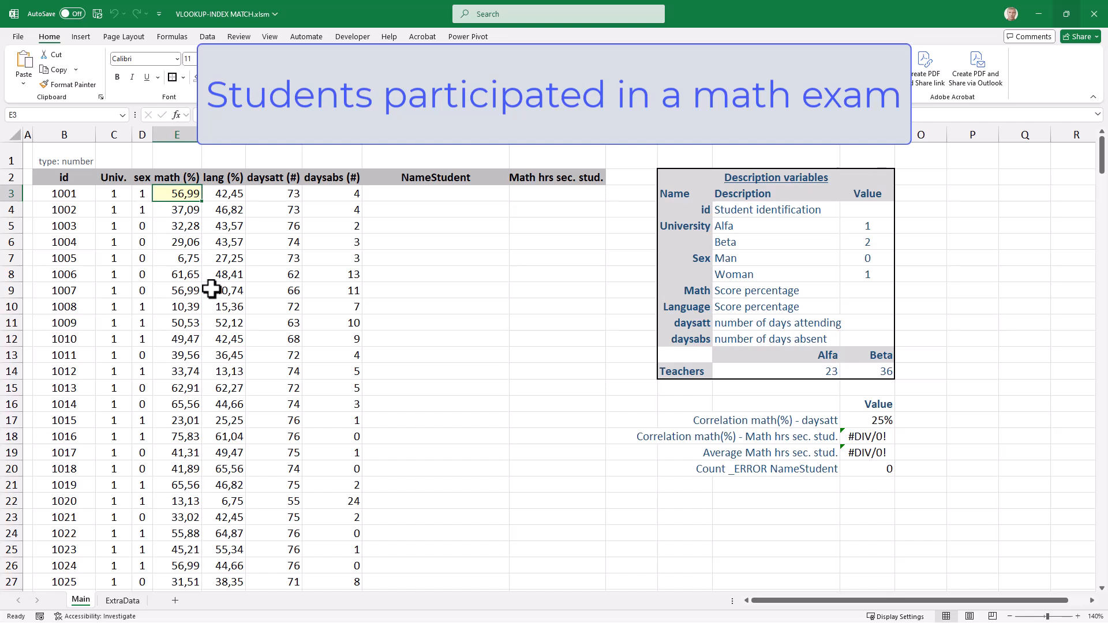
pyautogui.press('Down')
pyautogui.press('Down')
pyautogui.press('Up')
pyautogui.press('Up')
pyautogui.press('Right')
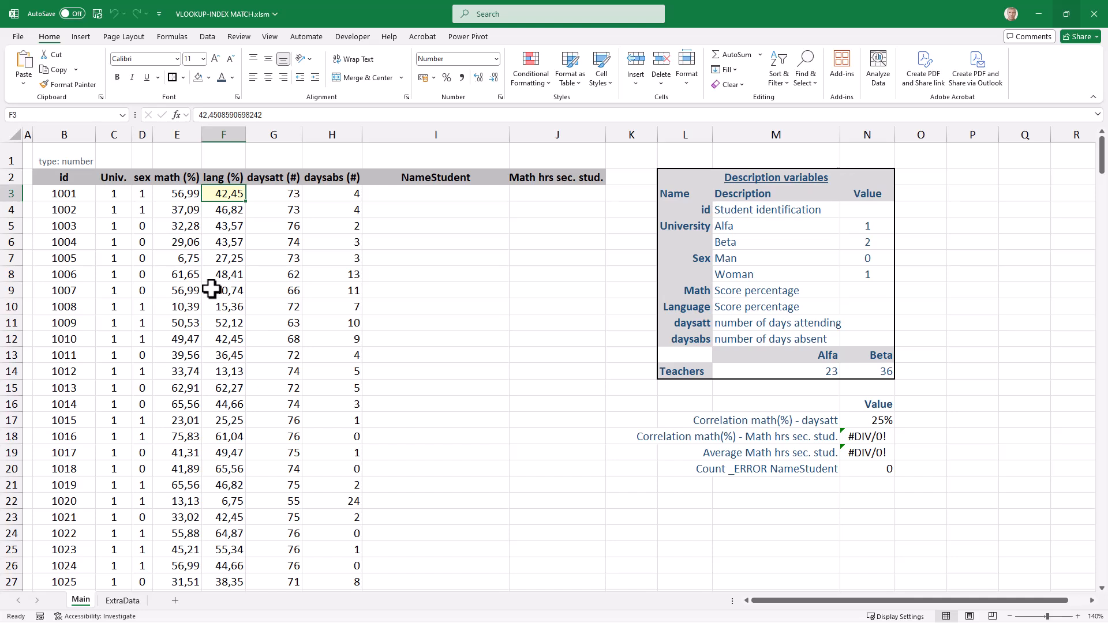
pyautogui.press('Right')
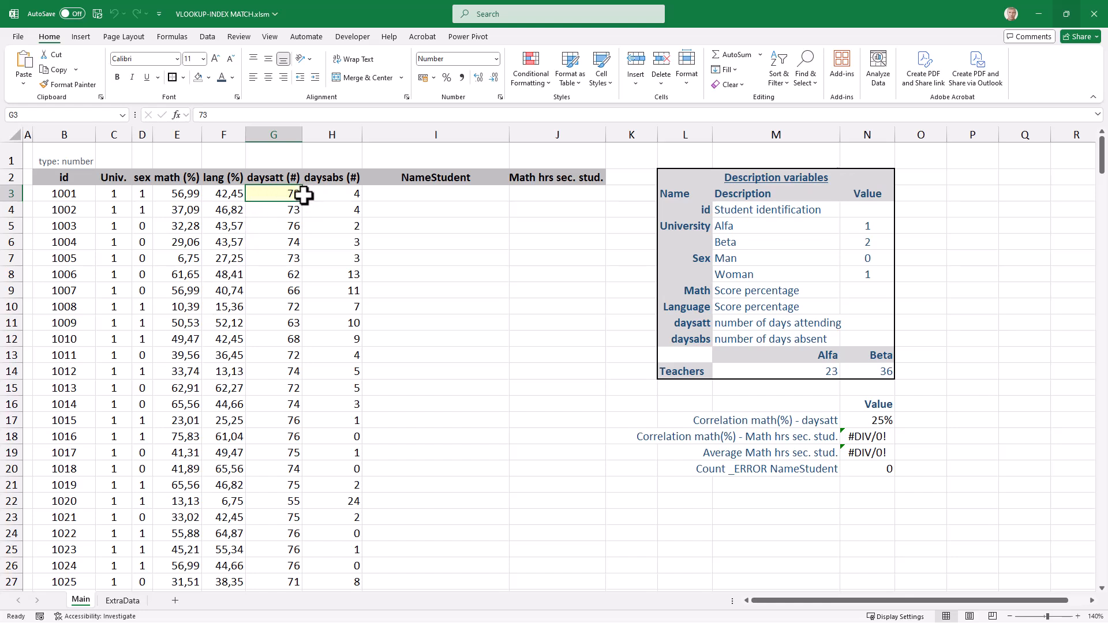
# Step: Inspect the math–daysatt correlation formula in N17 and compare it with the math and daysatt columns it uses
pyautogui.click(175, 196)
pyautogui.click(181, 211)
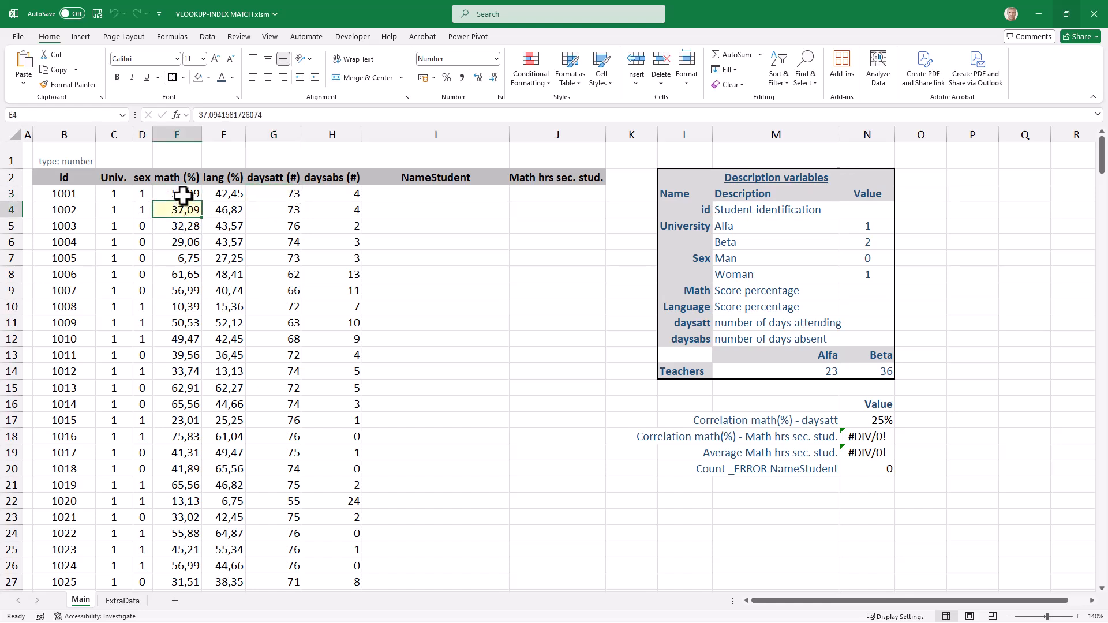
pyautogui.click(183, 196)
pyautogui.click(287, 196)
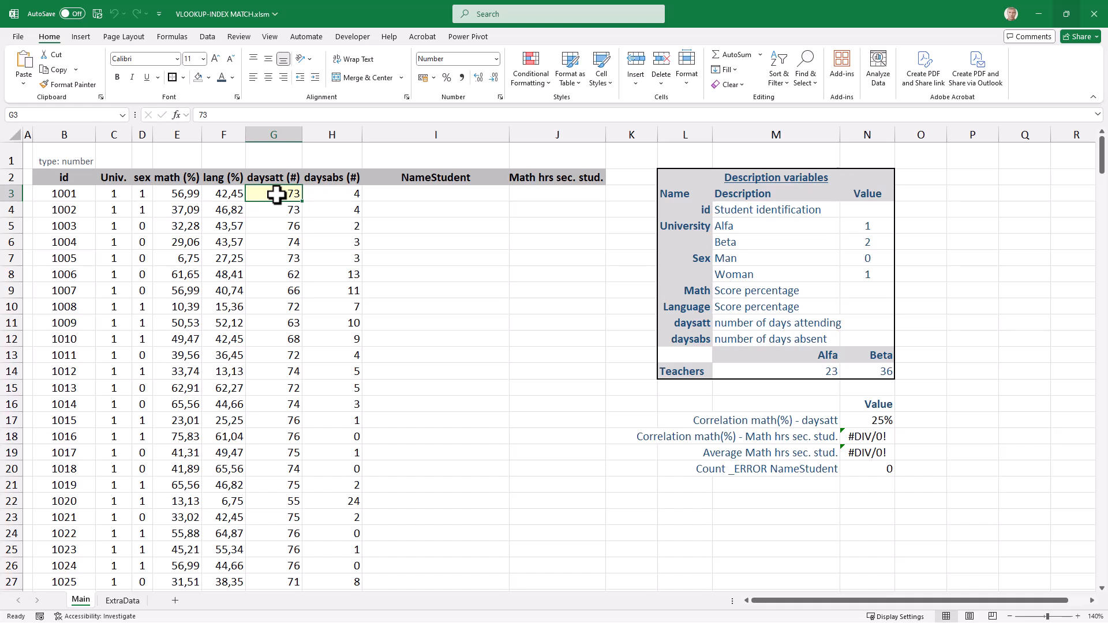
pyautogui.click(869, 423)
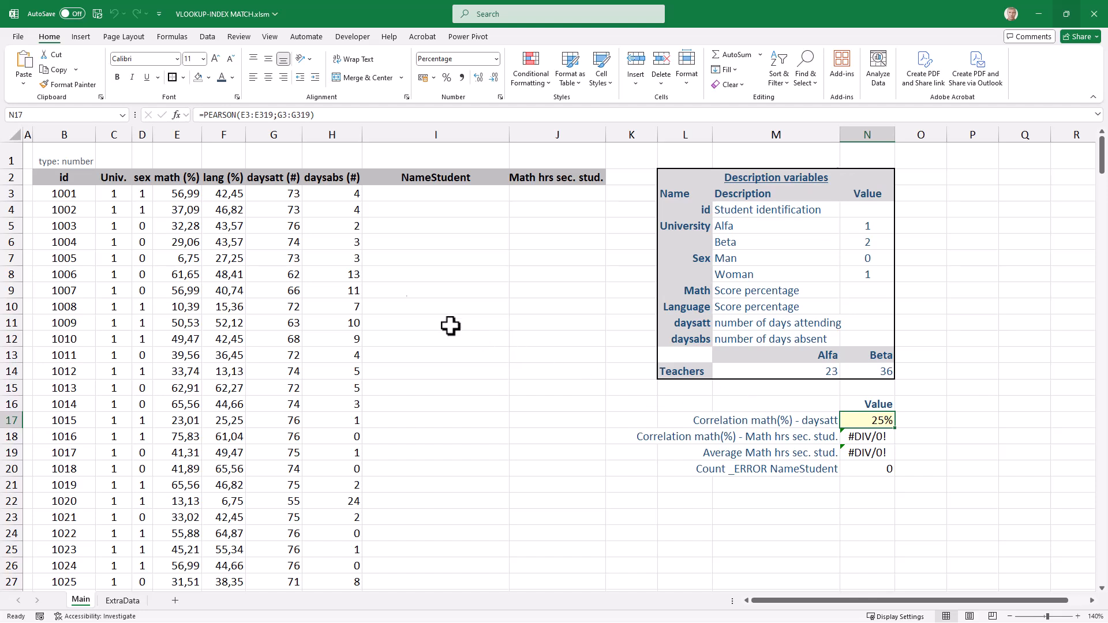
pyautogui.click(287, 197)
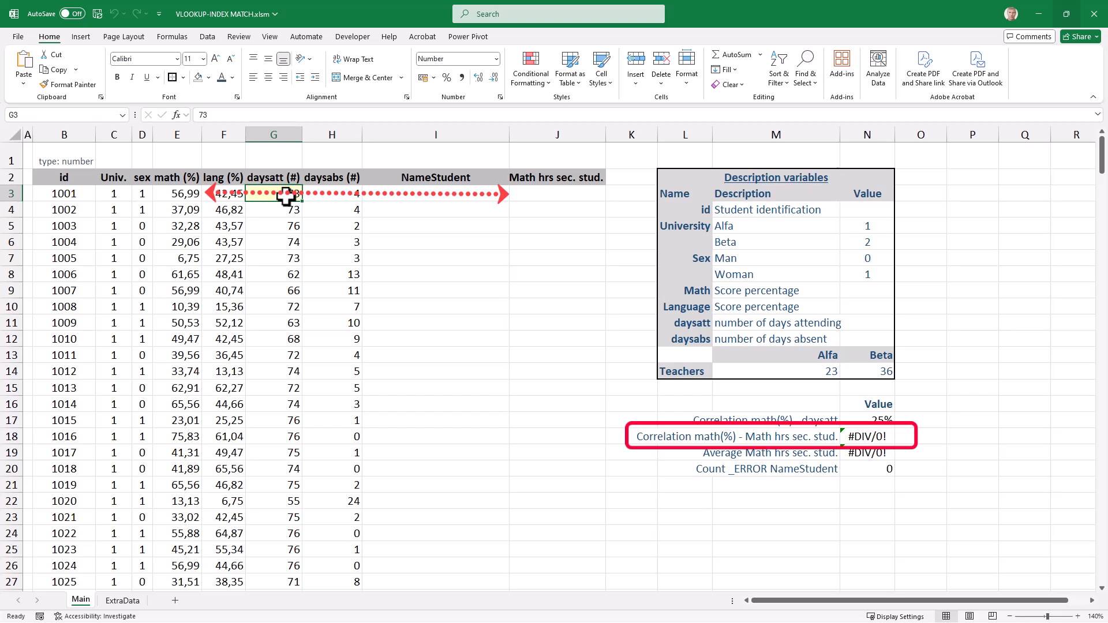
pyautogui.click(193, 195)
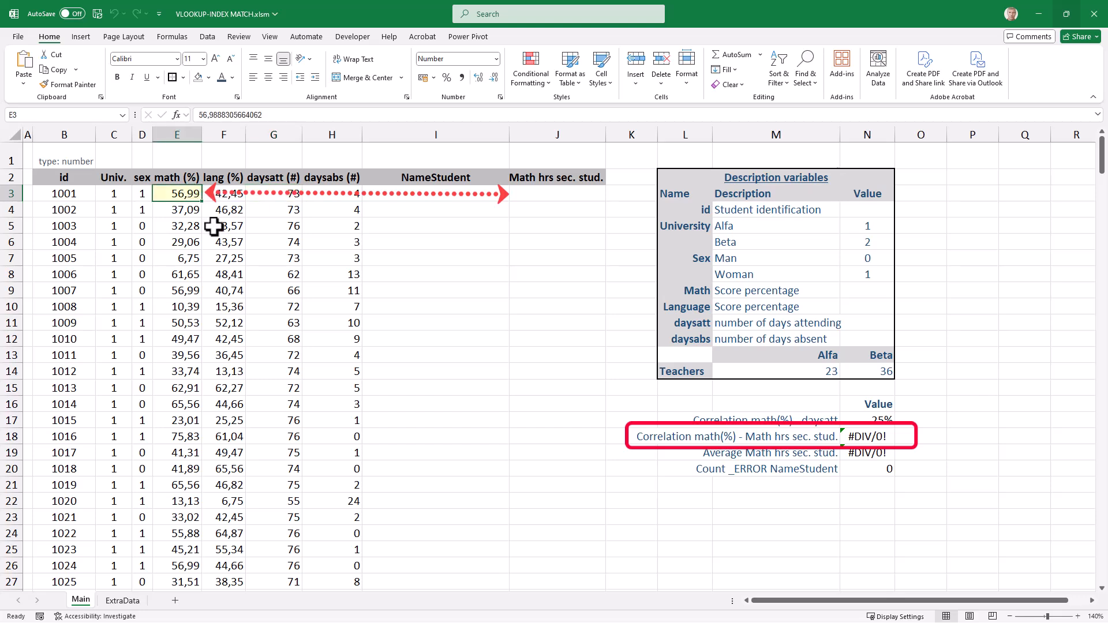
# Step: Check the NameStudent and Math hrs sec. stud. columns on the Main sheet against the student ids in column B
pyautogui.click(563, 193)
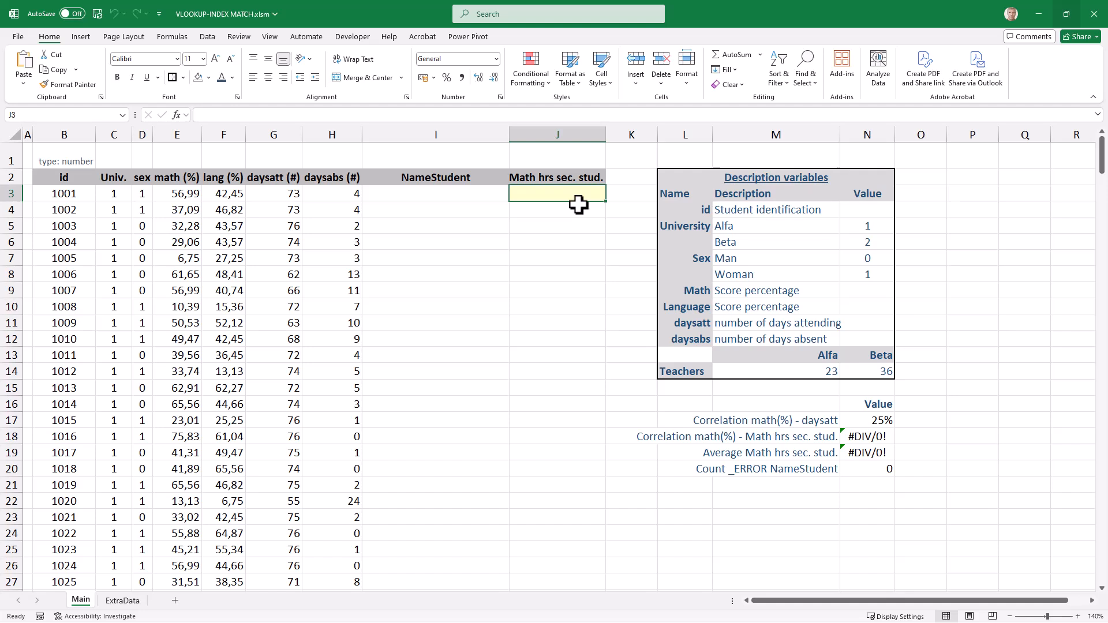
pyautogui.click(471, 192)
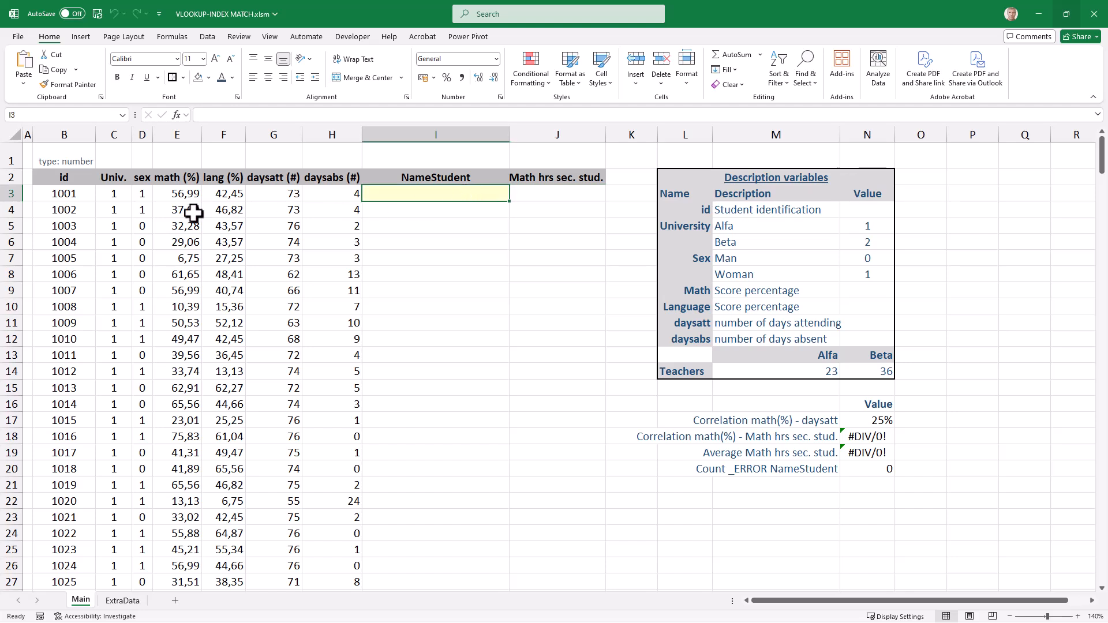
pyautogui.click(70, 197)
pyautogui.click(66, 213)
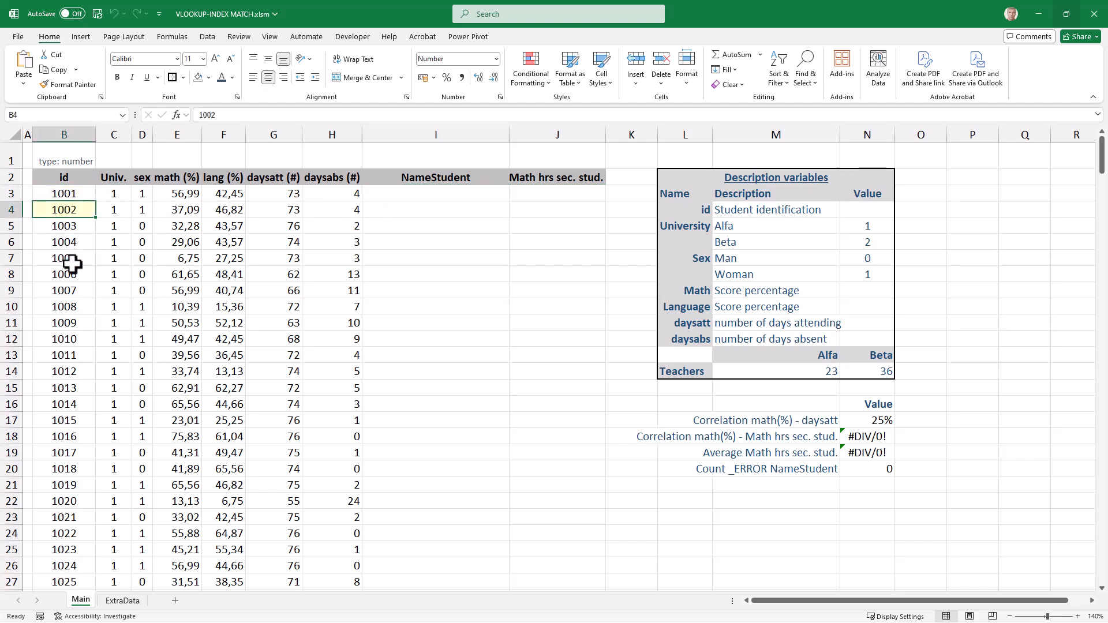
pyautogui.click(59, 195)
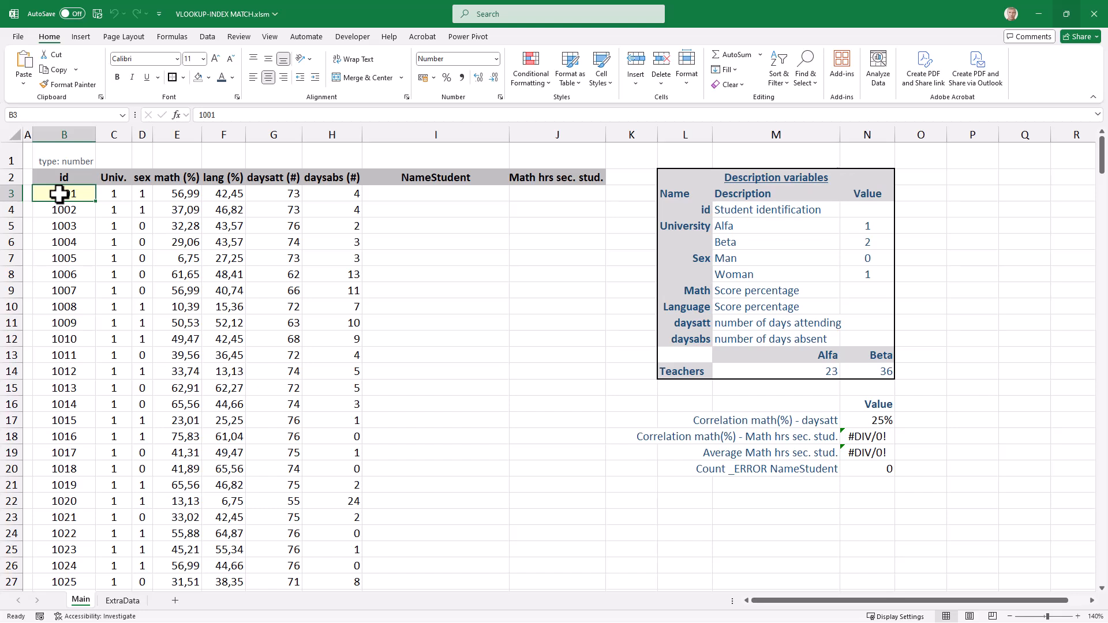
pyautogui.click(420, 195)
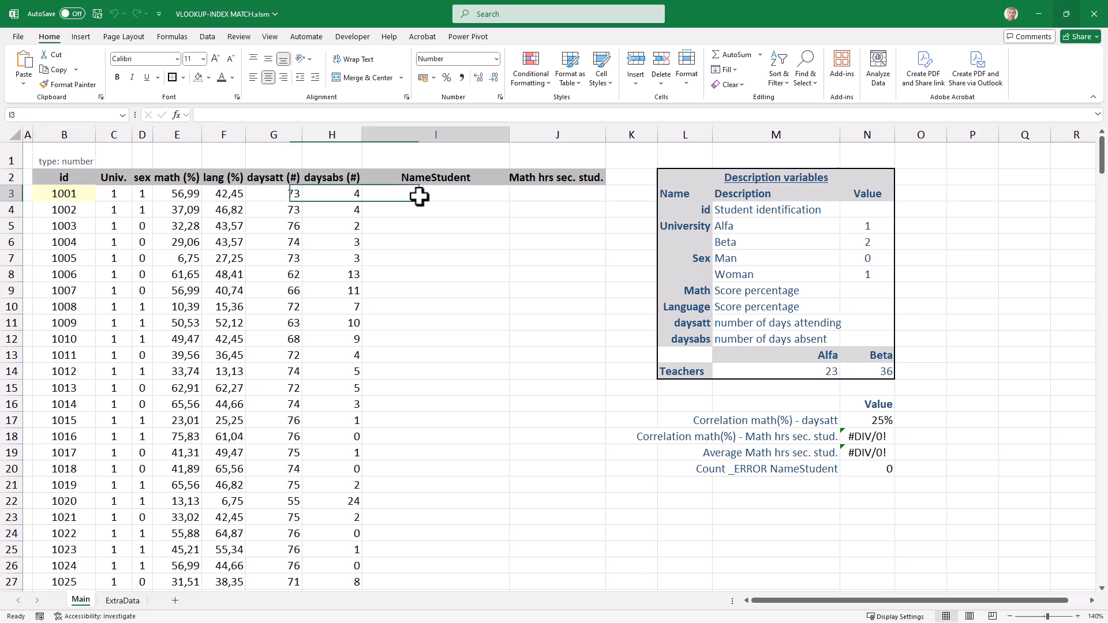
pyautogui.click(68, 195)
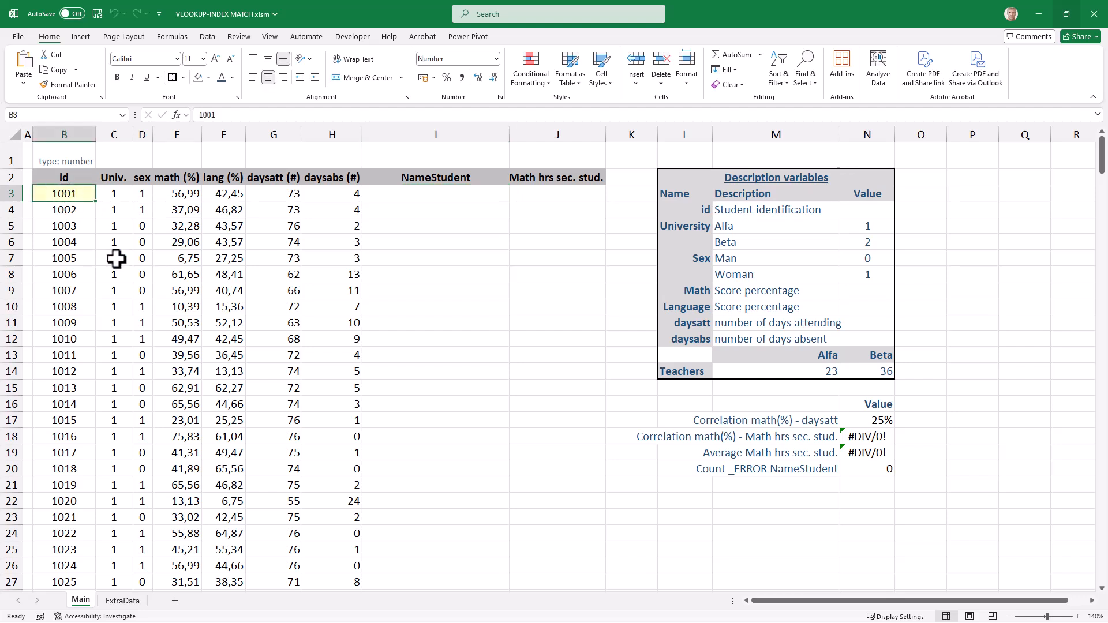
pyautogui.click(538, 193)
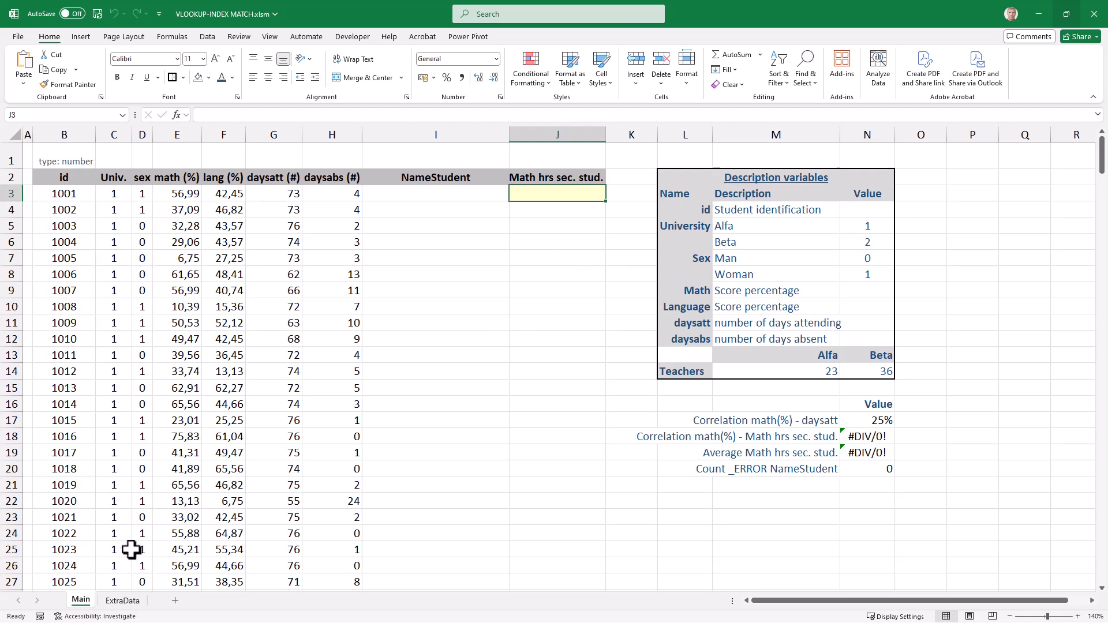
# Step: Open the ExtraData sheet and examine its StudentName and StudentID columns
pyautogui.click(122, 601)
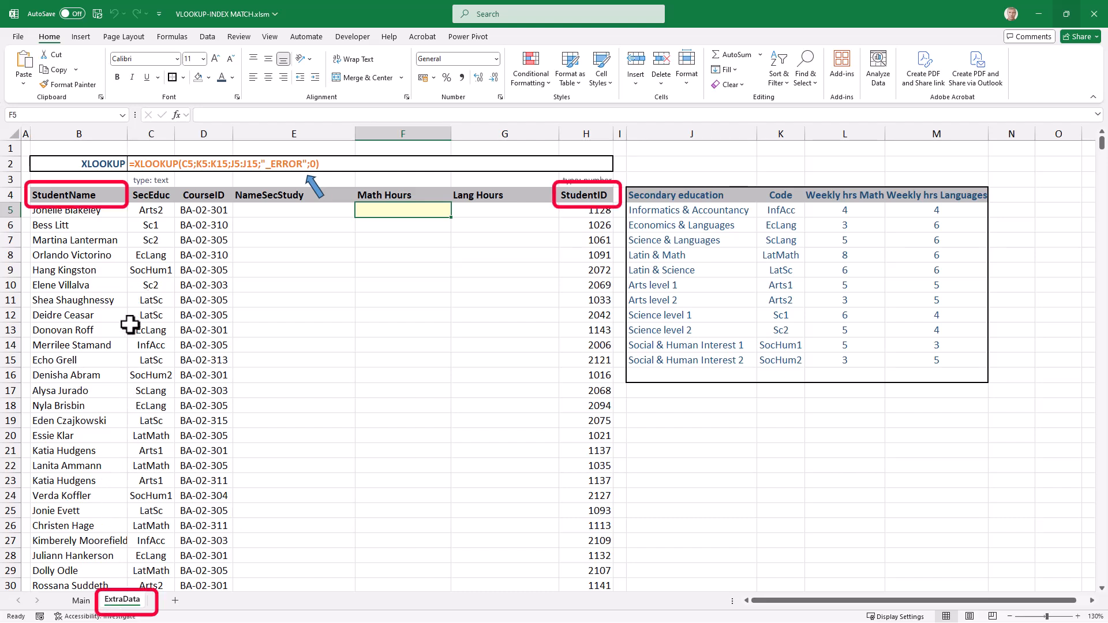
pyautogui.click(92, 210)
pyautogui.click(93, 226)
pyautogui.click(91, 243)
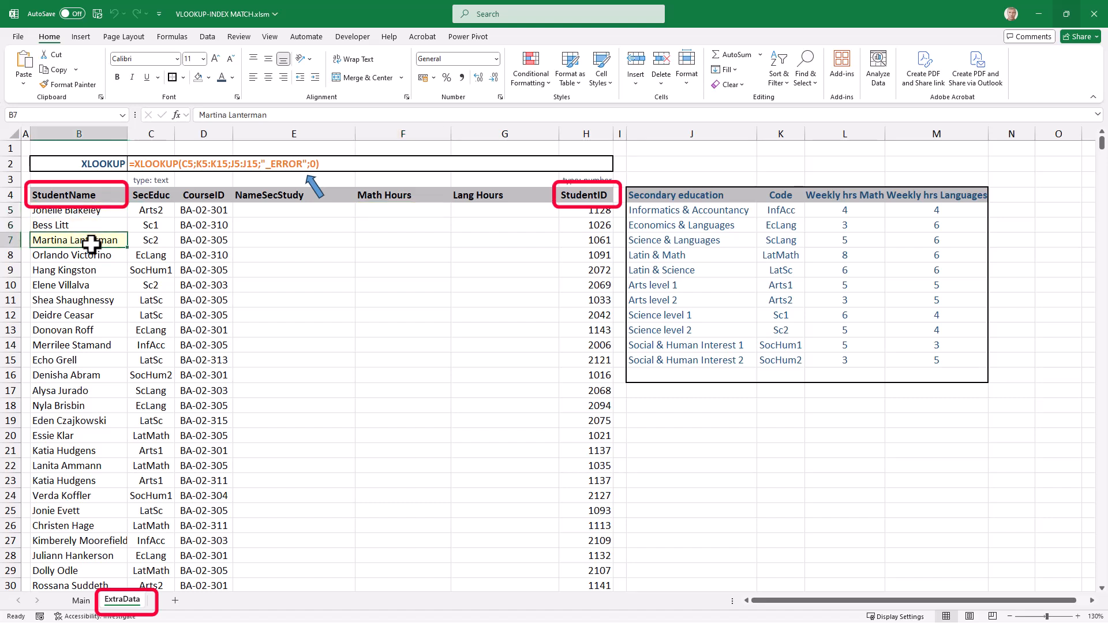
pyautogui.click(87, 214)
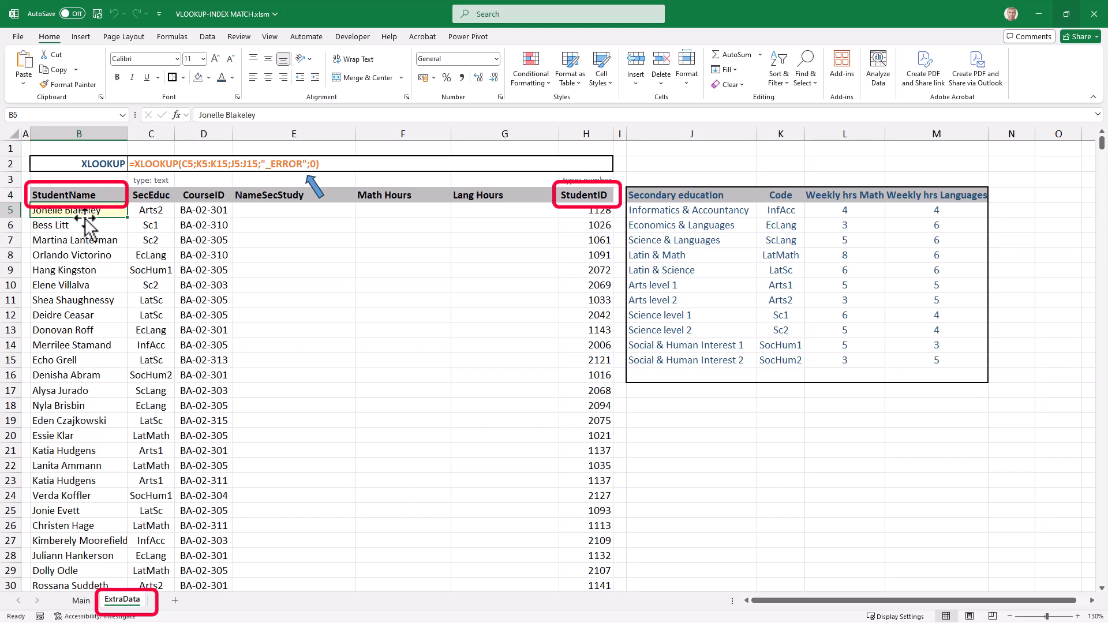
pyautogui.click(87, 223)
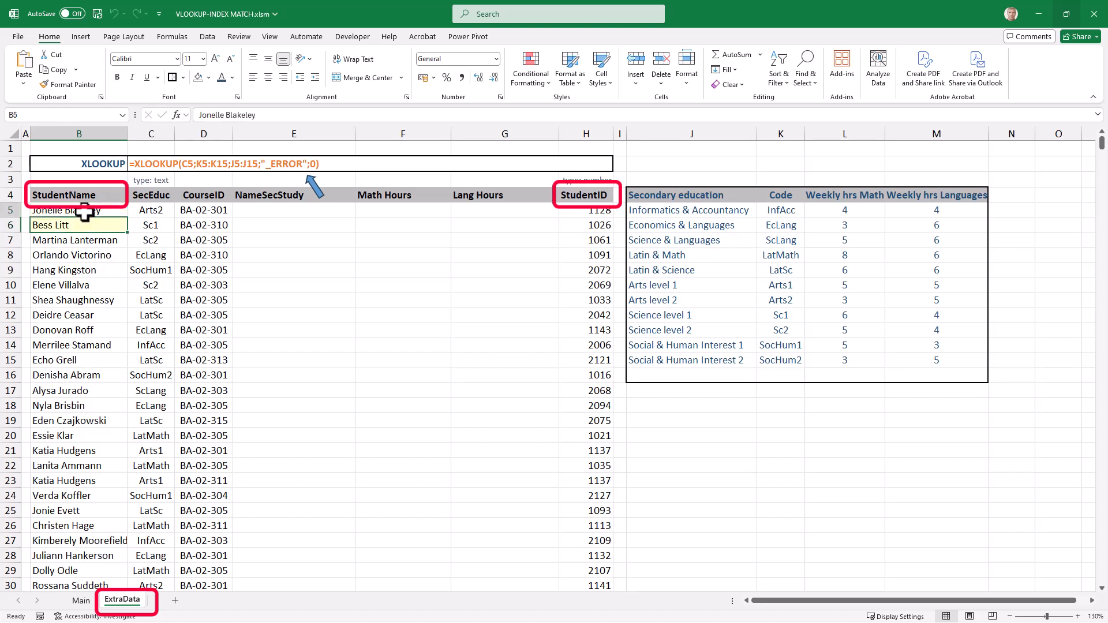
pyautogui.click(597, 212)
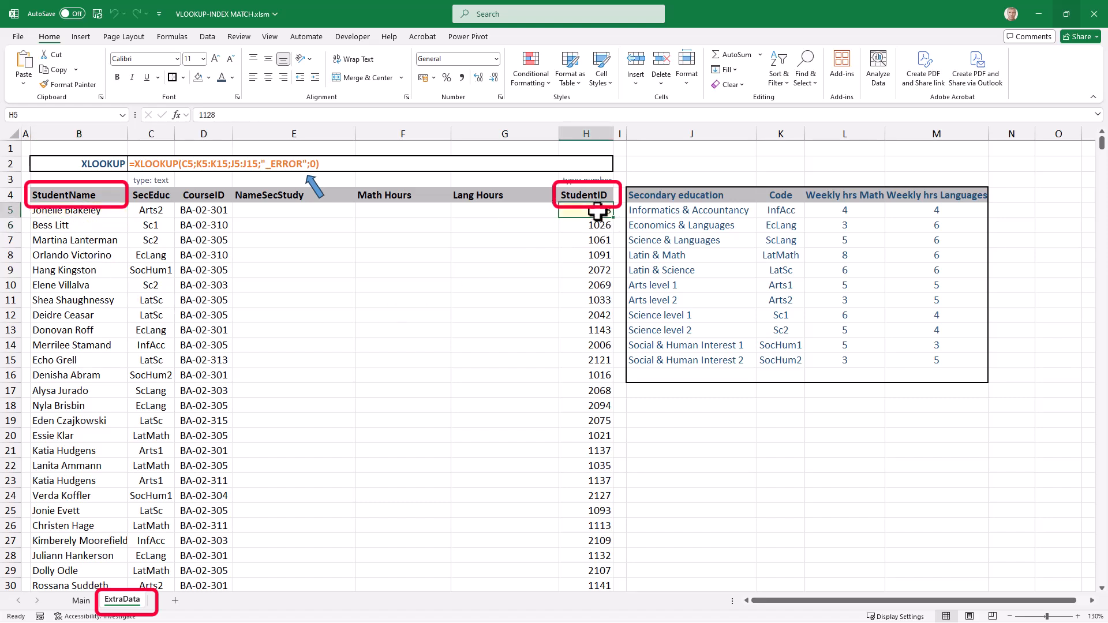
pyautogui.click(598, 240)
pyautogui.click(595, 211)
# Step: Compare the SecEduc codes with codes K5:K15 of the secondary education table, and review its names and weekly math and language hours
pyautogui.click(152, 211)
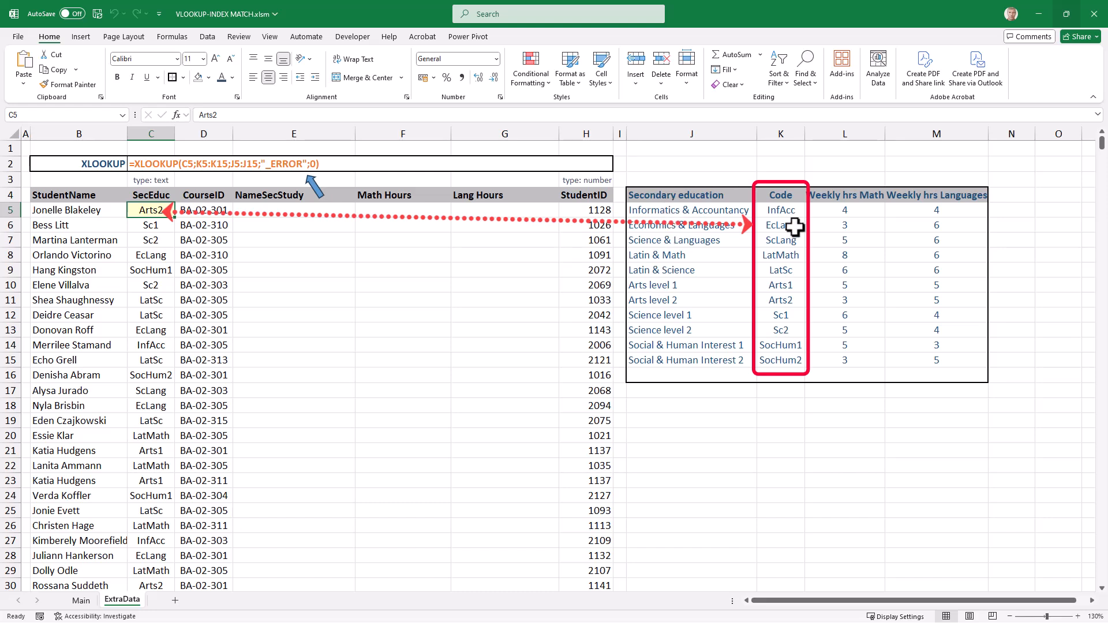
pyautogui.moveTo(784, 212); pyautogui.dragTo(781, 360)
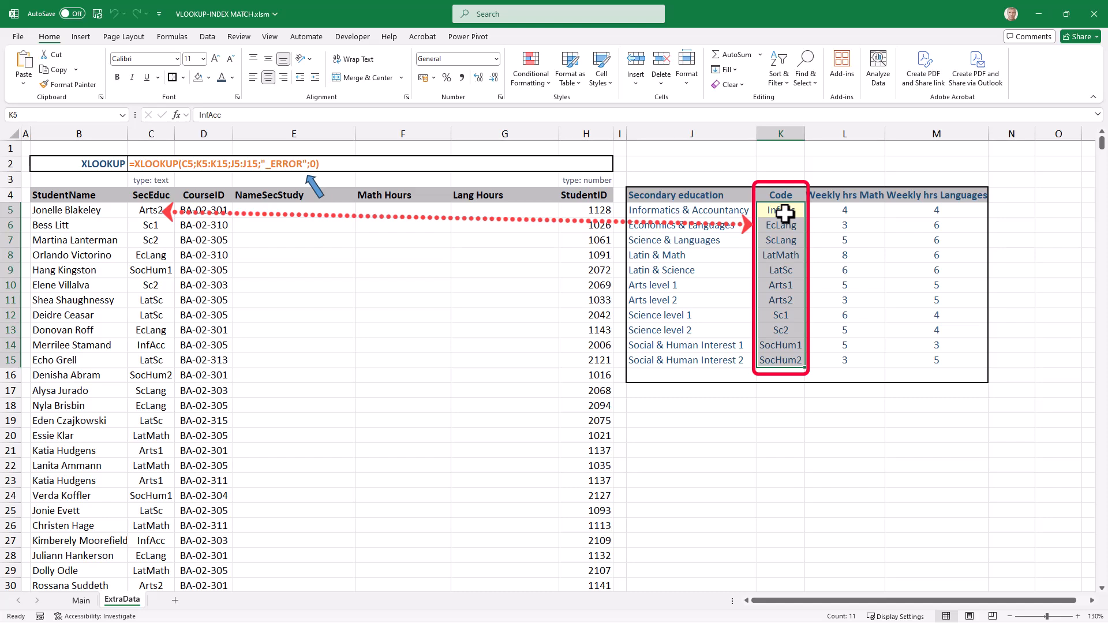
pyautogui.click(783, 216)
pyautogui.click(782, 240)
pyautogui.click(702, 215)
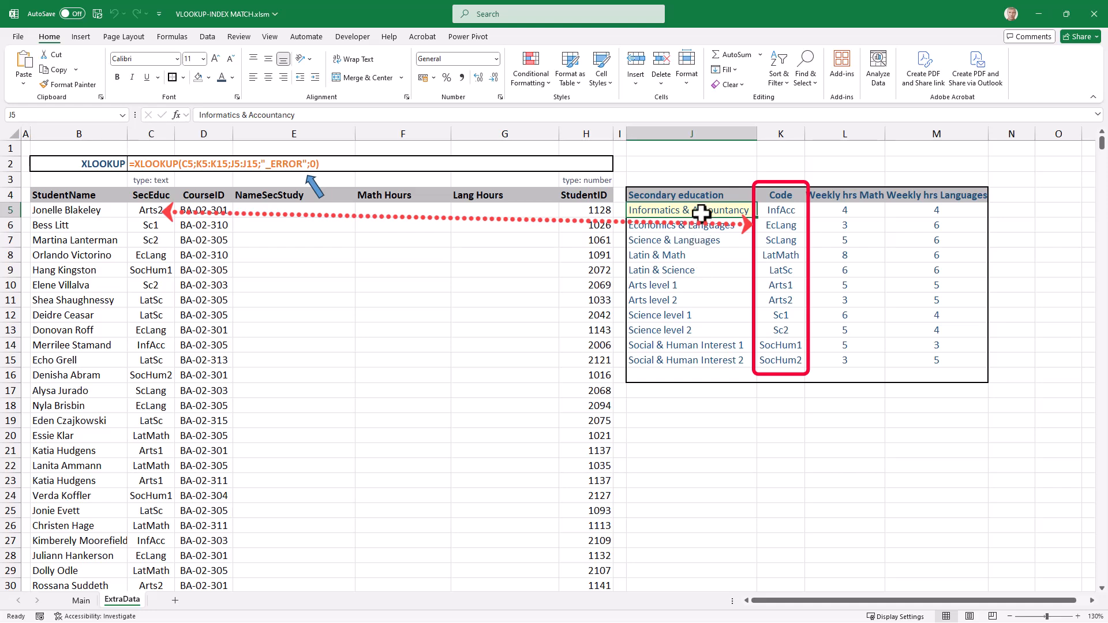
pyautogui.click(845, 210)
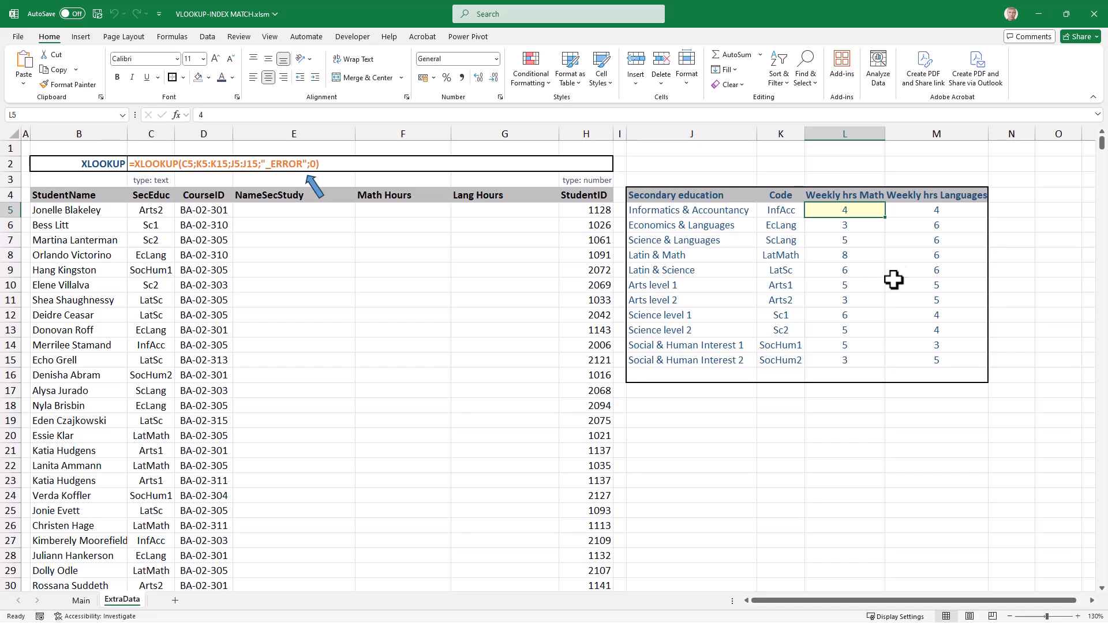
pyautogui.click(921, 212)
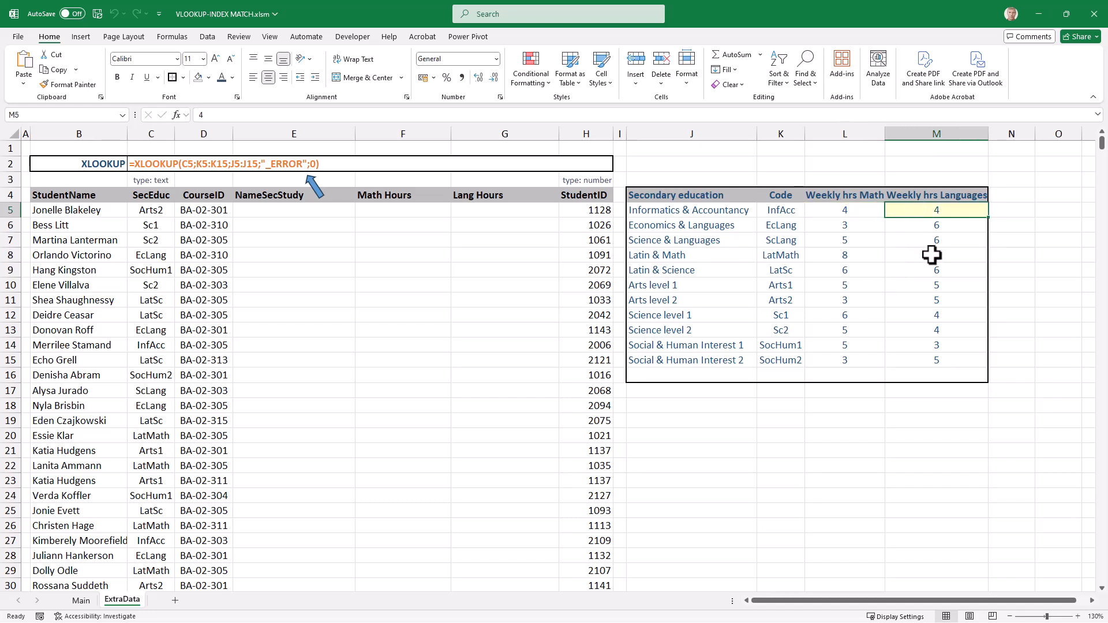
pyautogui.click(855, 213)
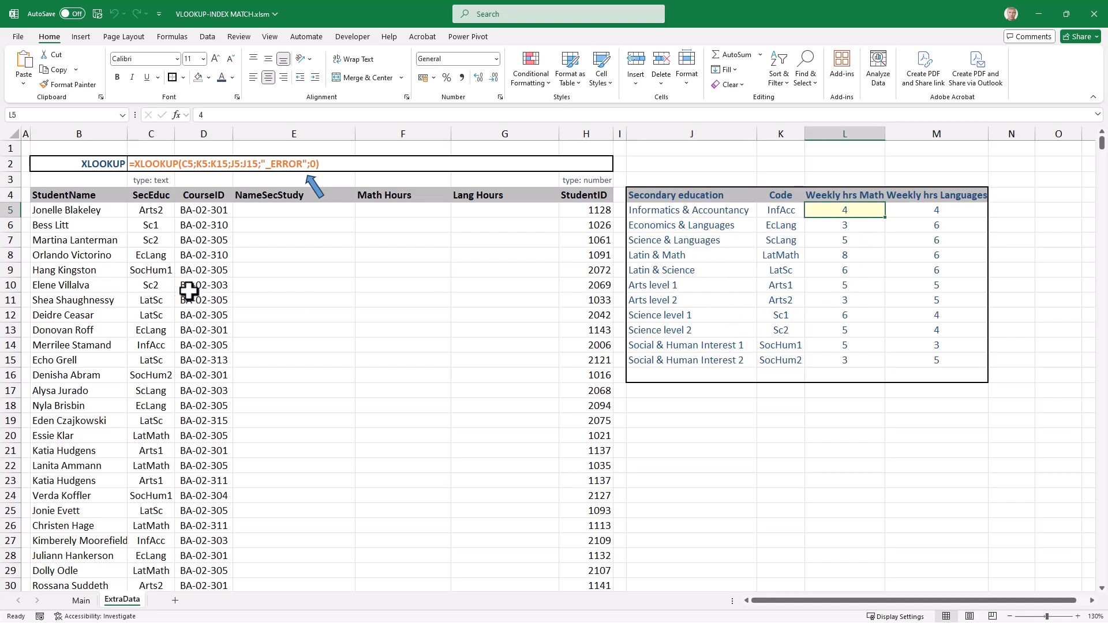
# Step: Relate the SecEduc code in C5 to the secondary education names, and check the NameSecStudy, Math Hours and Lang Hours cells in row 5
pyautogui.click(148, 211)
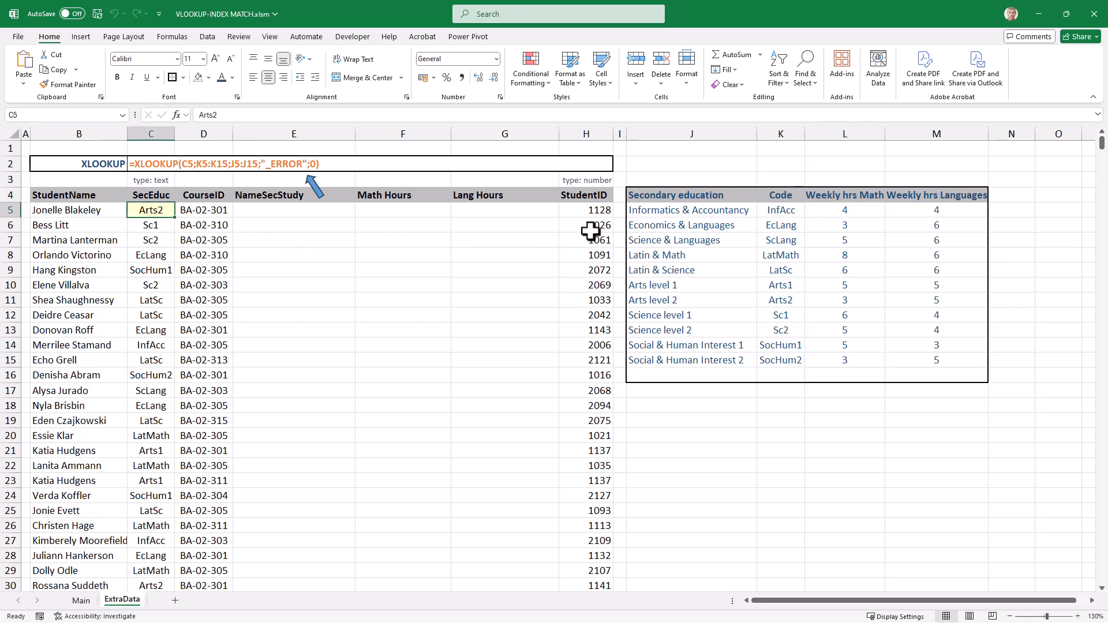
pyautogui.click(650, 212)
pyautogui.click(659, 226)
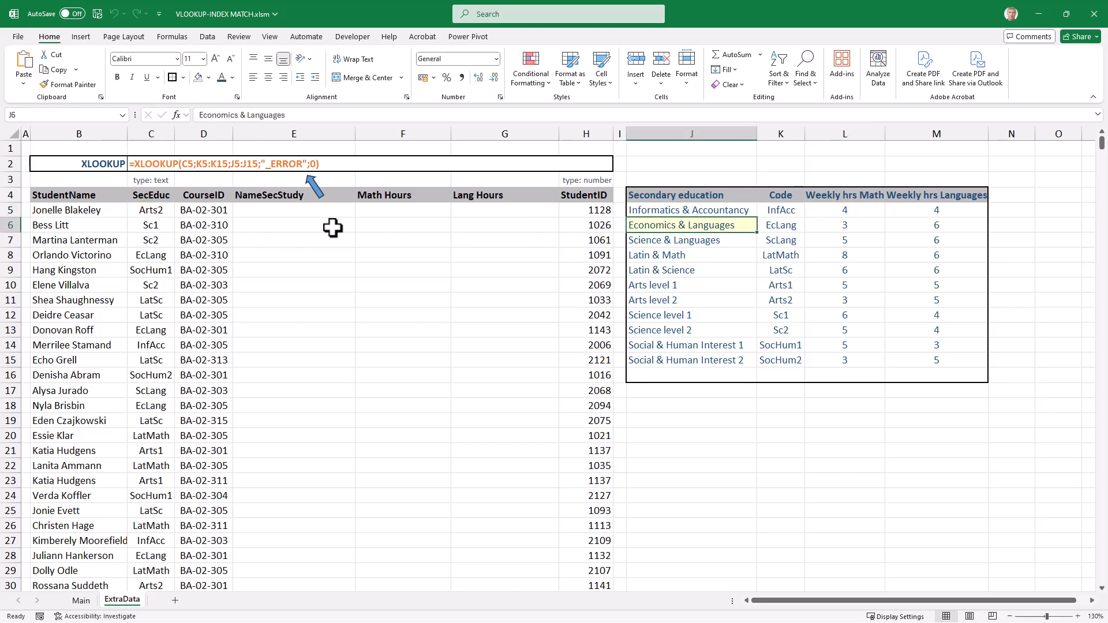
pyautogui.click(279, 211)
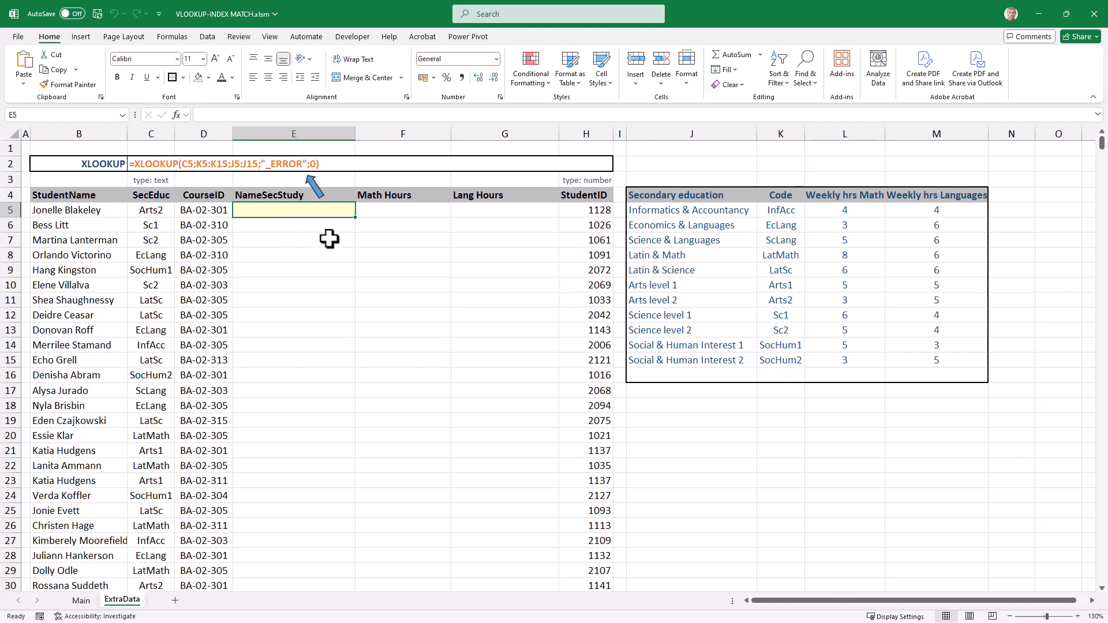
pyautogui.click(383, 213)
pyautogui.click(489, 209)
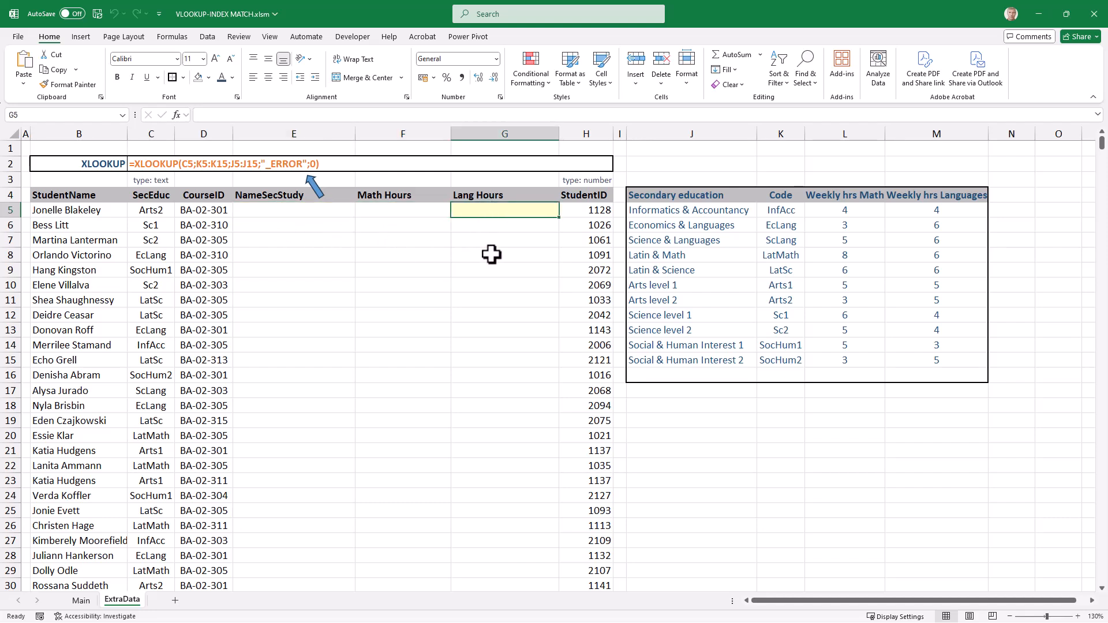
# Step: Examine the StudentName and StudentID columns on the ExtraData sheet, and the NameSecStudy, Math Hours and Lang Hours cells in E5:G5
pyautogui.click(98, 213)
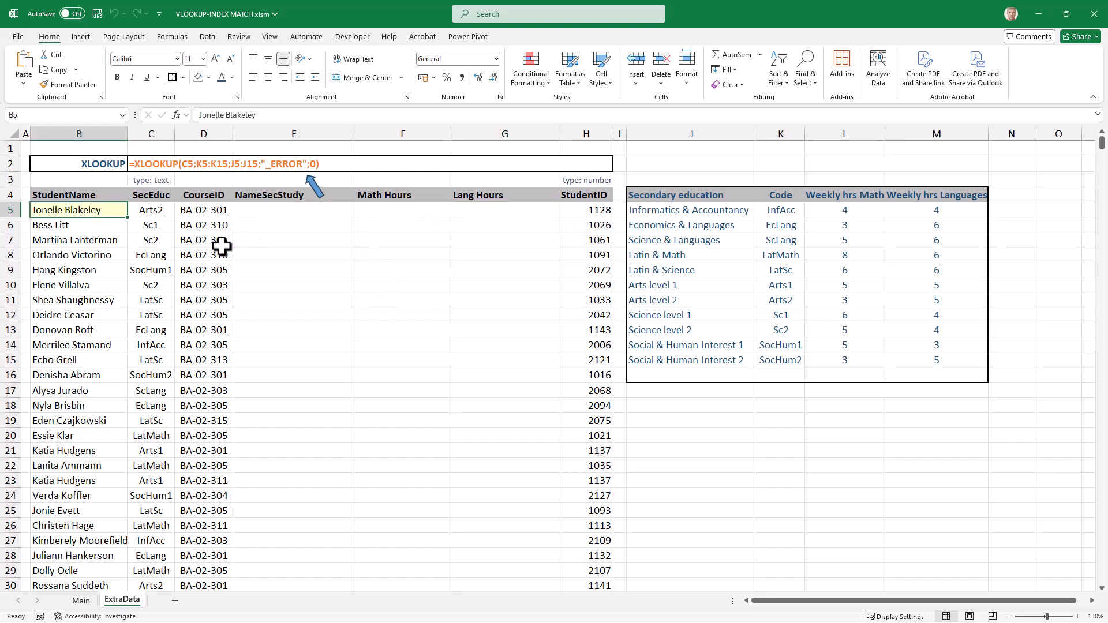
pyautogui.click(80, 601)
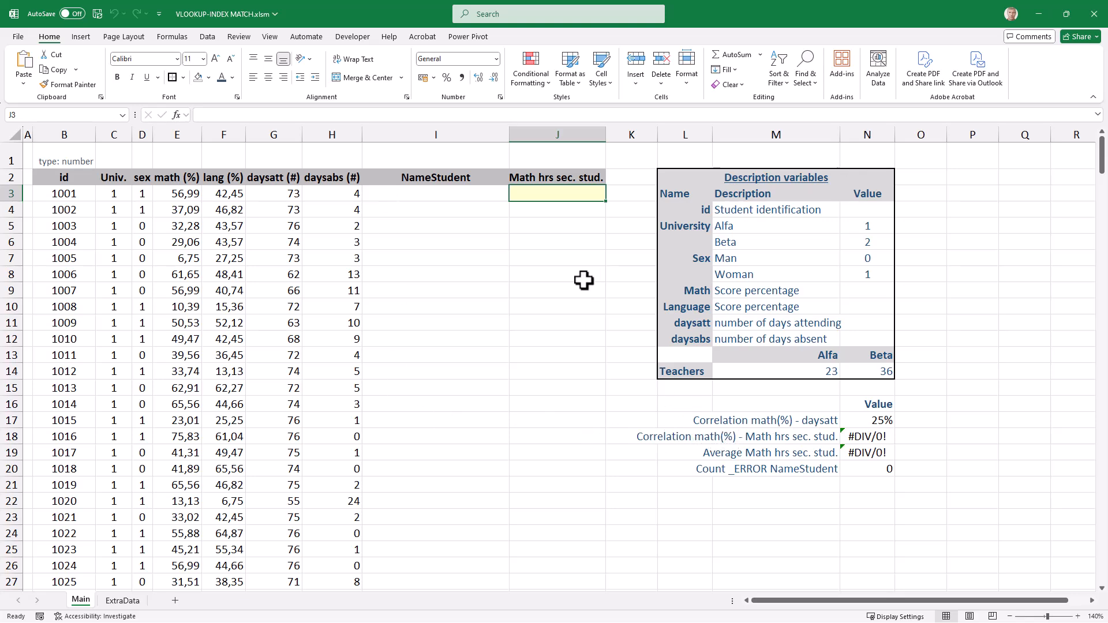
pyautogui.hotkey('ctrl', 'pagedown')
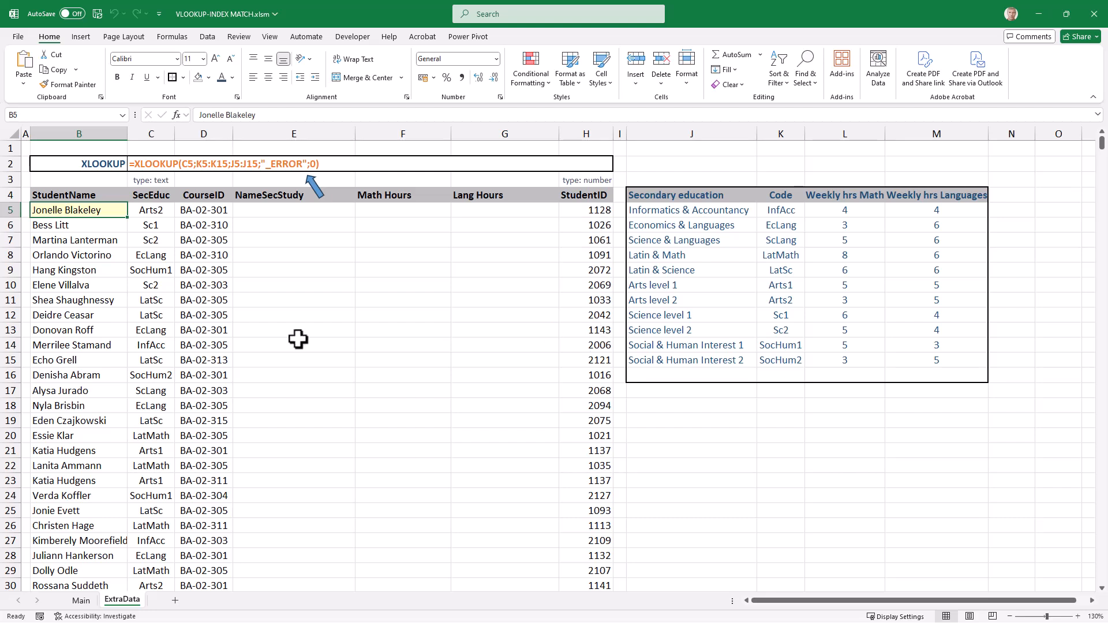
pyautogui.click(597, 211)
pyautogui.click(598, 256)
pyautogui.click(591, 212)
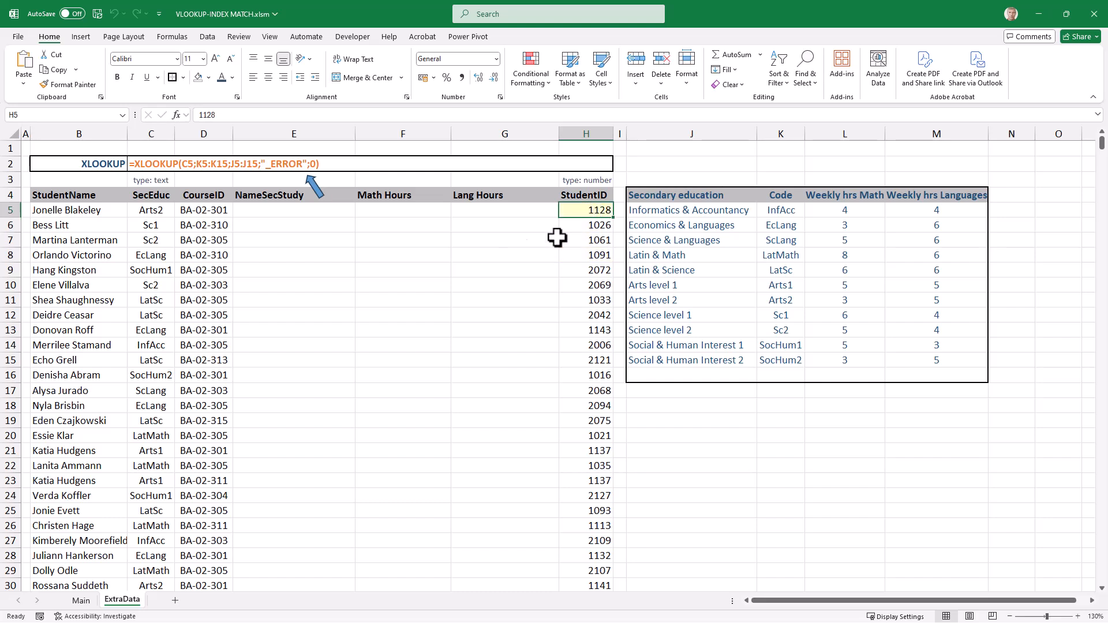
pyautogui.click(81, 252)
pyautogui.moveTo(289, 214); pyautogui.dragTo(489, 215)
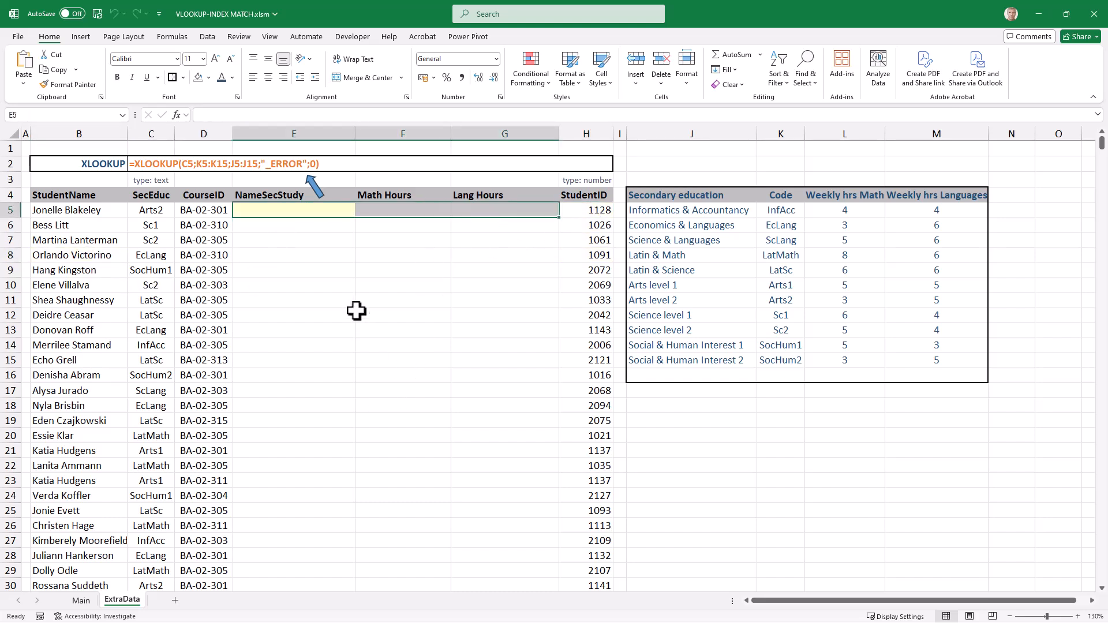
# Step: Compare the StudentID values in column H of ExtraData with the student ids in column B of the Main sheet
pyautogui.click(81, 601)
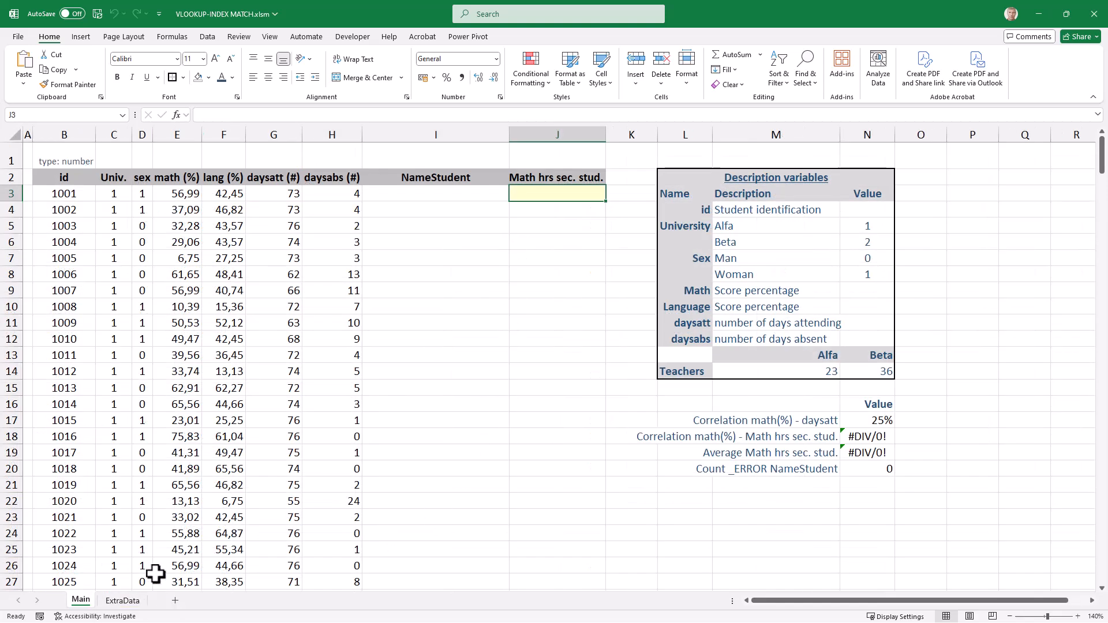
pyautogui.click(122, 601)
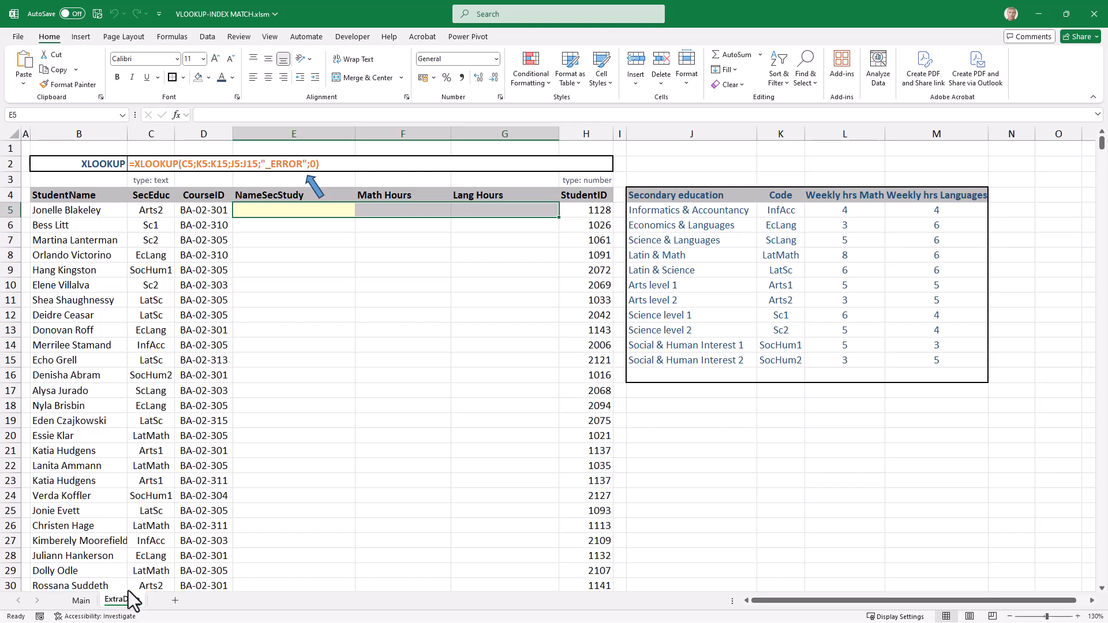
pyautogui.click(595, 210)
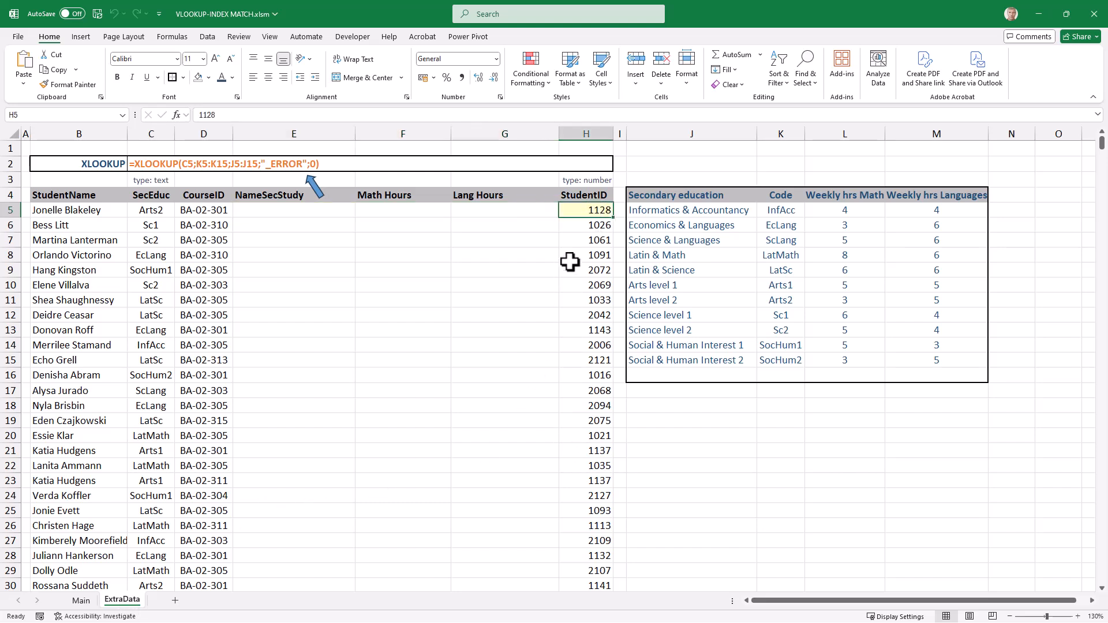
pyautogui.click(81, 601)
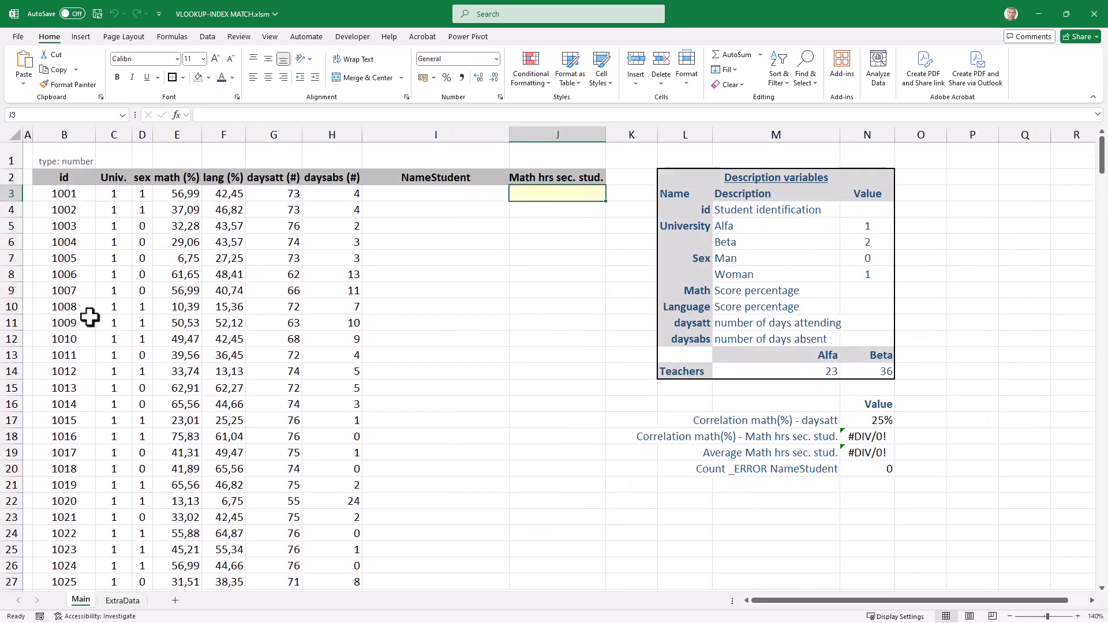
pyautogui.click(67, 198)
pyautogui.click(62, 210)
pyautogui.click(82, 373)
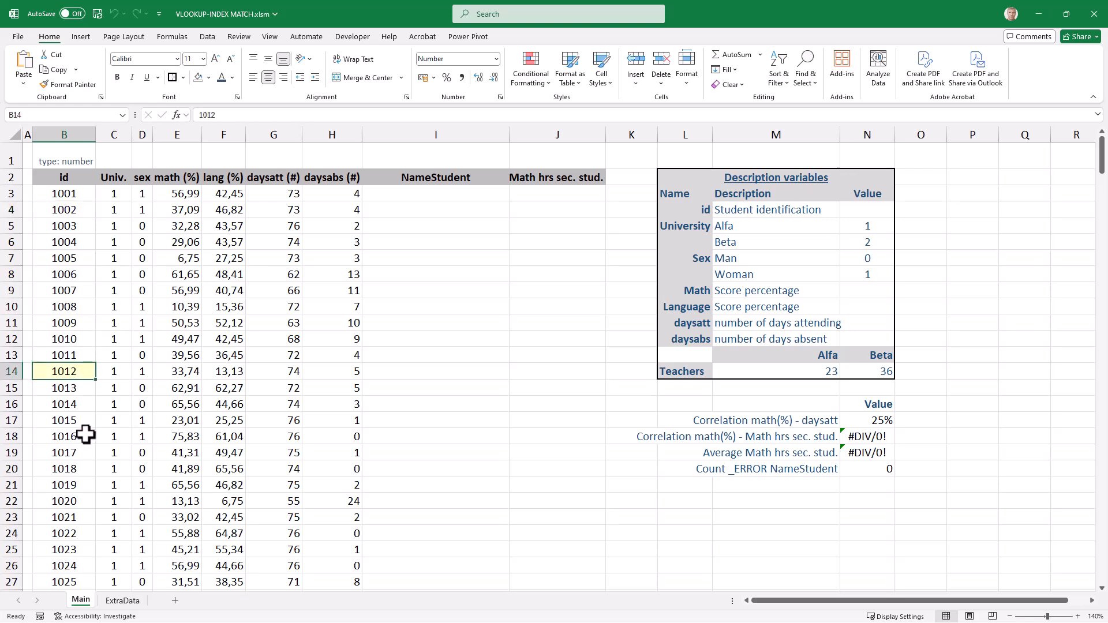
# Step: Relate the student names in B5:B15 of ExtraData to the NameStudent cell I3 on the Main sheet
pyautogui.click(122, 601)
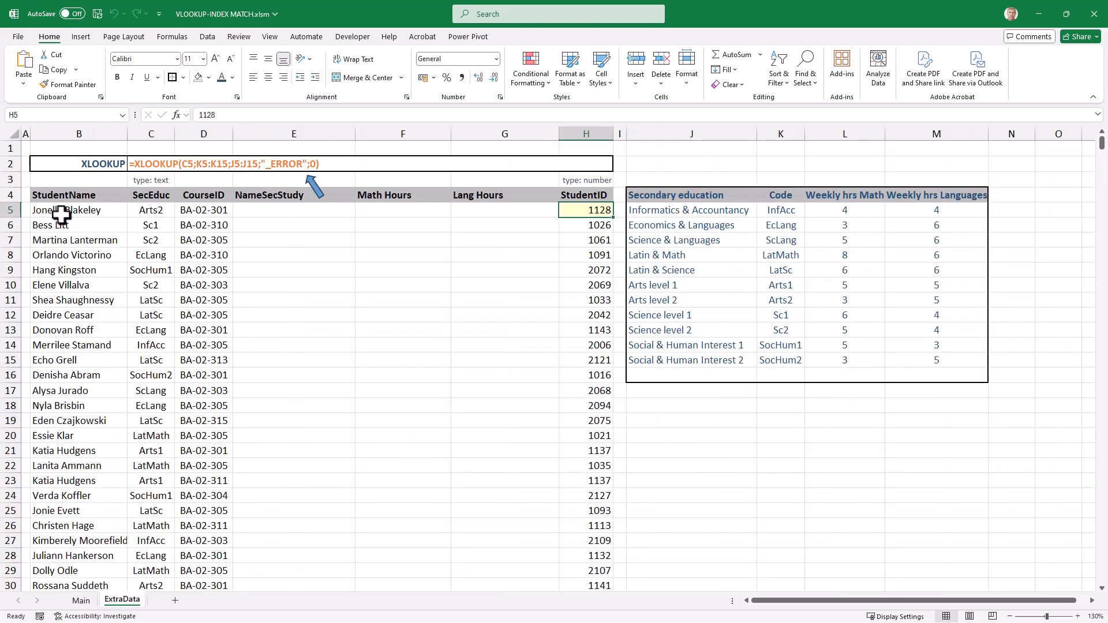
pyautogui.moveTo(60, 211); pyautogui.dragTo(79, 364)
pyautogui.click(81, 601)
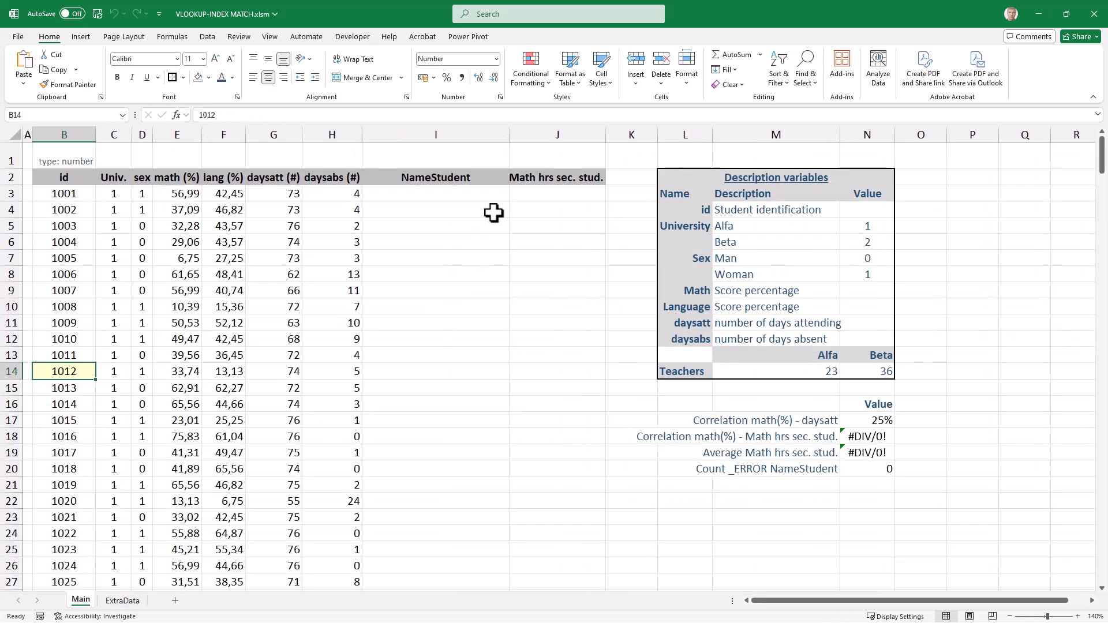
pyautogui.click(475, 199)
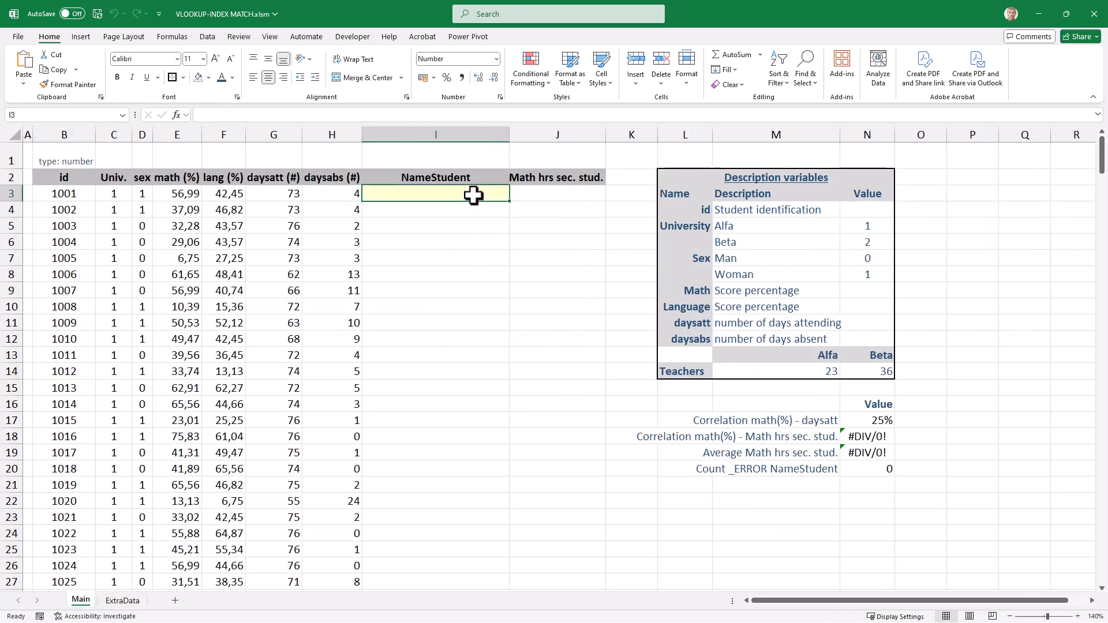
# Step: Check how far the StudentName list on the ExtraData sheet extends, from B5 to its last row and back
pyautogui.click(116, 601)
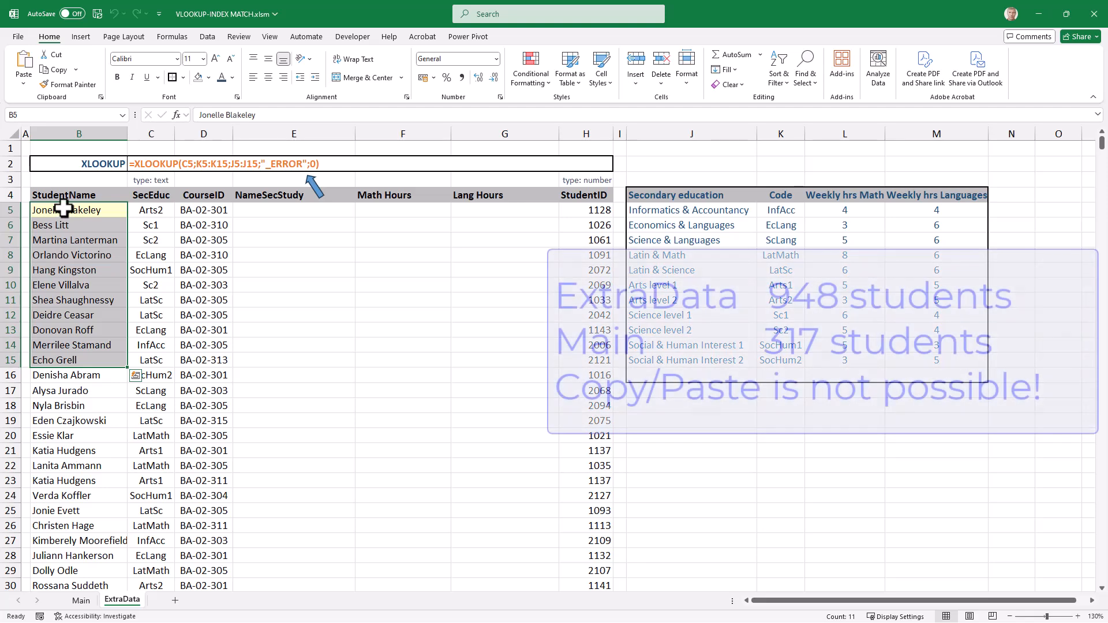
pyautogui.click(70, 210)
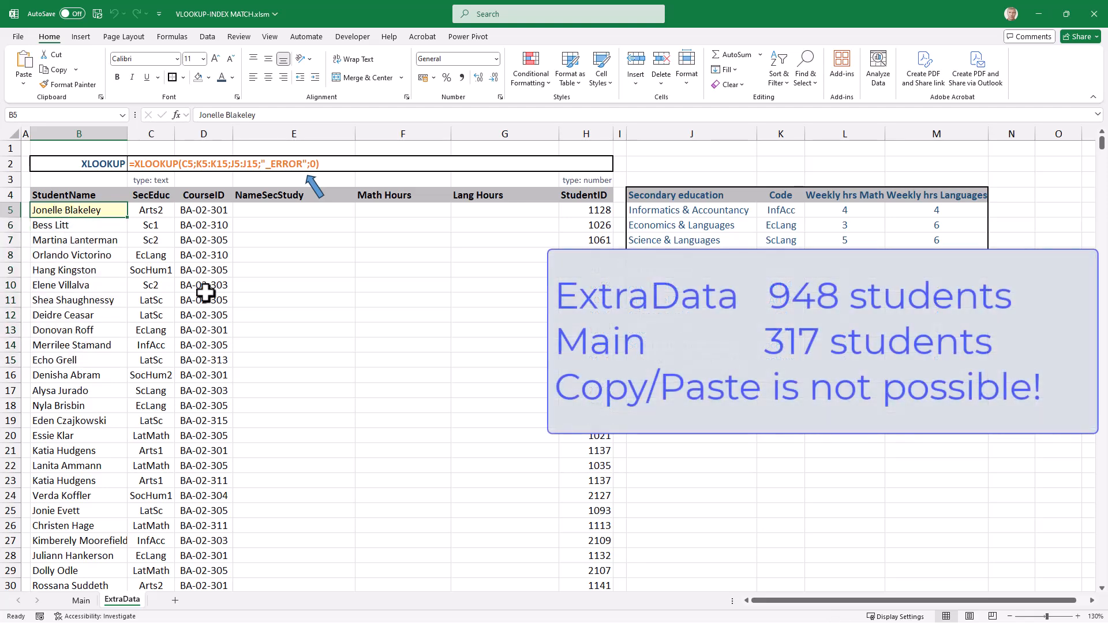
pyautogui.hotkey('ctrl', 'Down')
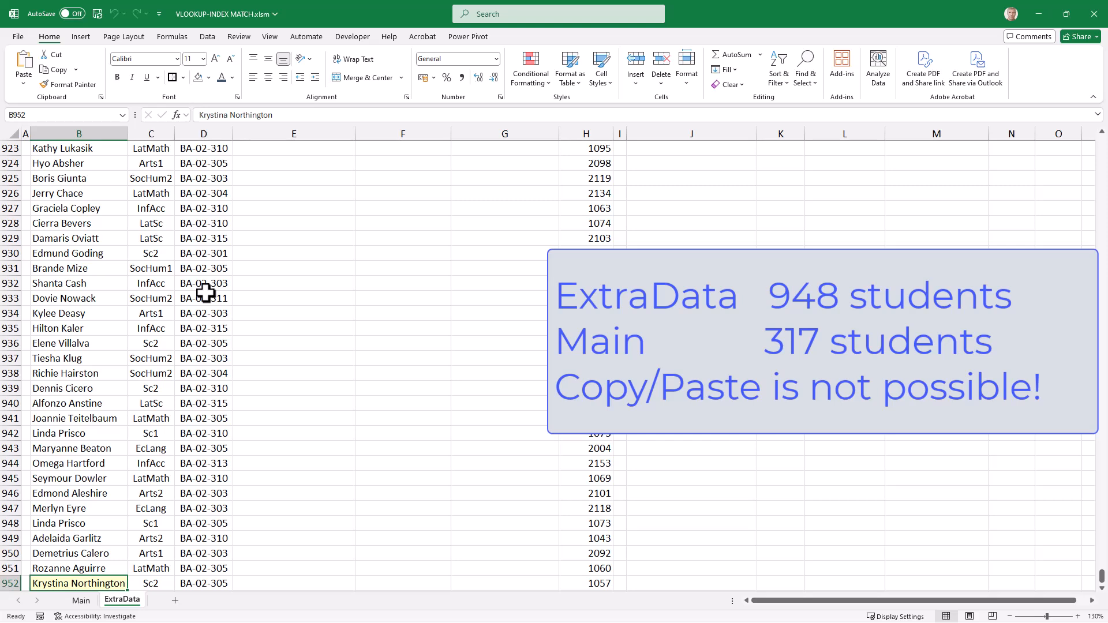
pyautogui.press('Up')
pyautogui.press('Up')
pyautogui.press('Up')
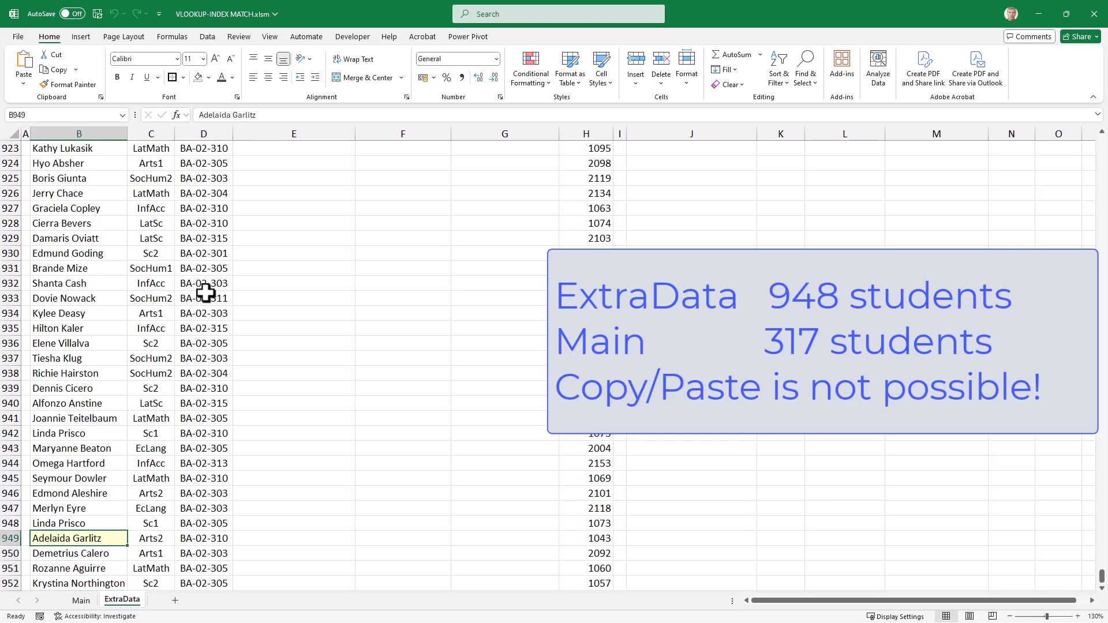
pyautogui.hotkey('ctrl', 'Up')
pyautogui.press('Down')
pyautogui.press('Down')
pyautogui.press('Up')
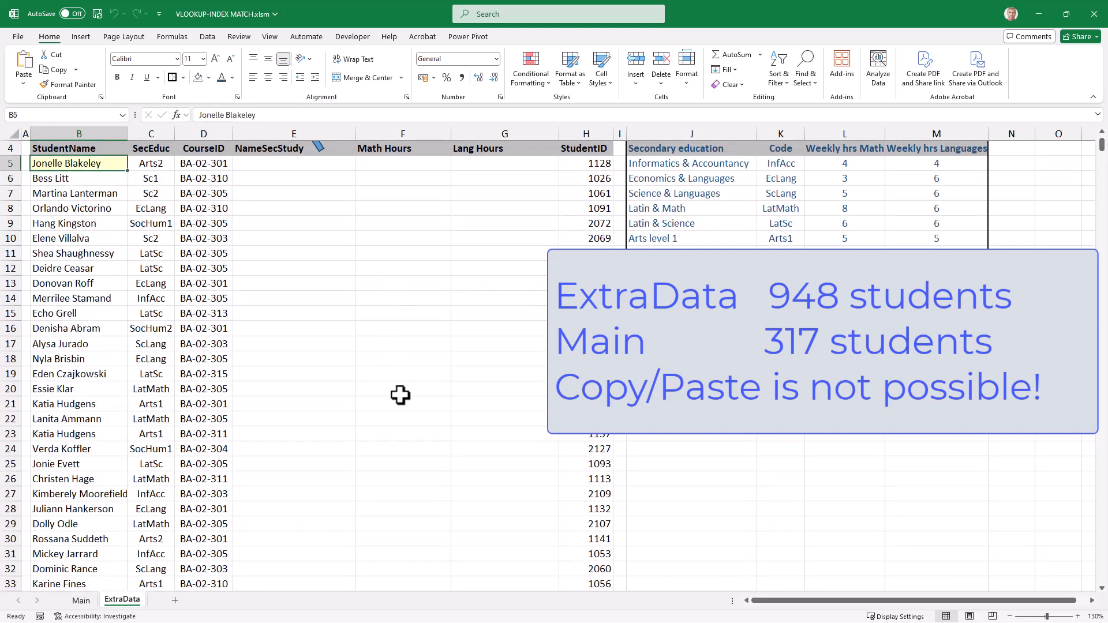
# Step: Inspect StudentID cells H5, H7 and H10, trace row 10 through its name and Lang Hours cells, and glance at the Main sheet
pyautogui.click(605, 168)
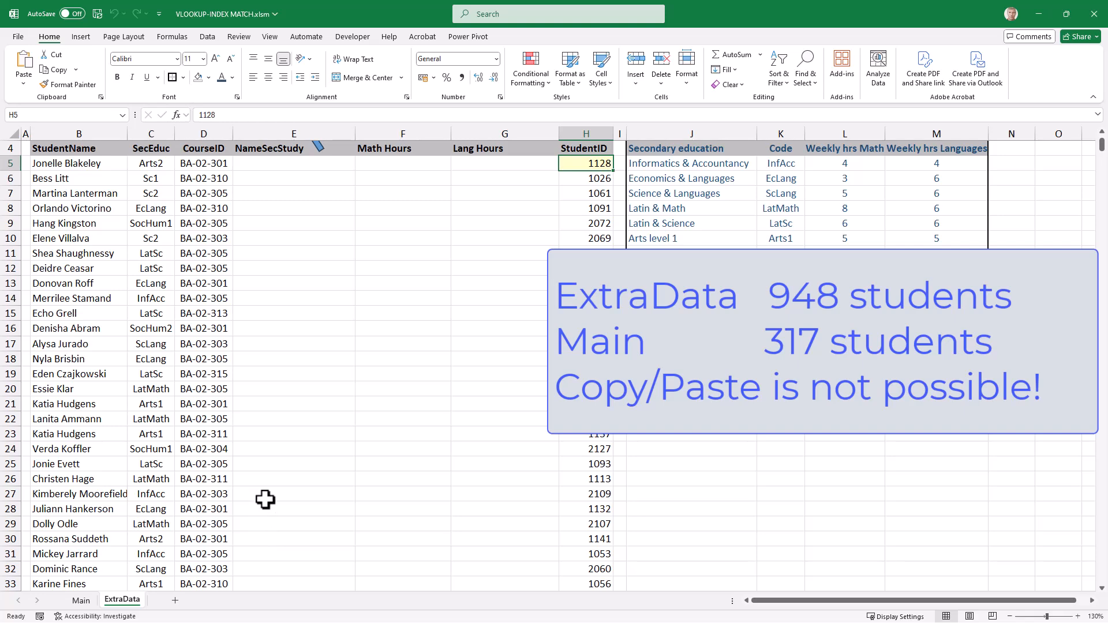
pyautogui.scroll(1, 289, 492)
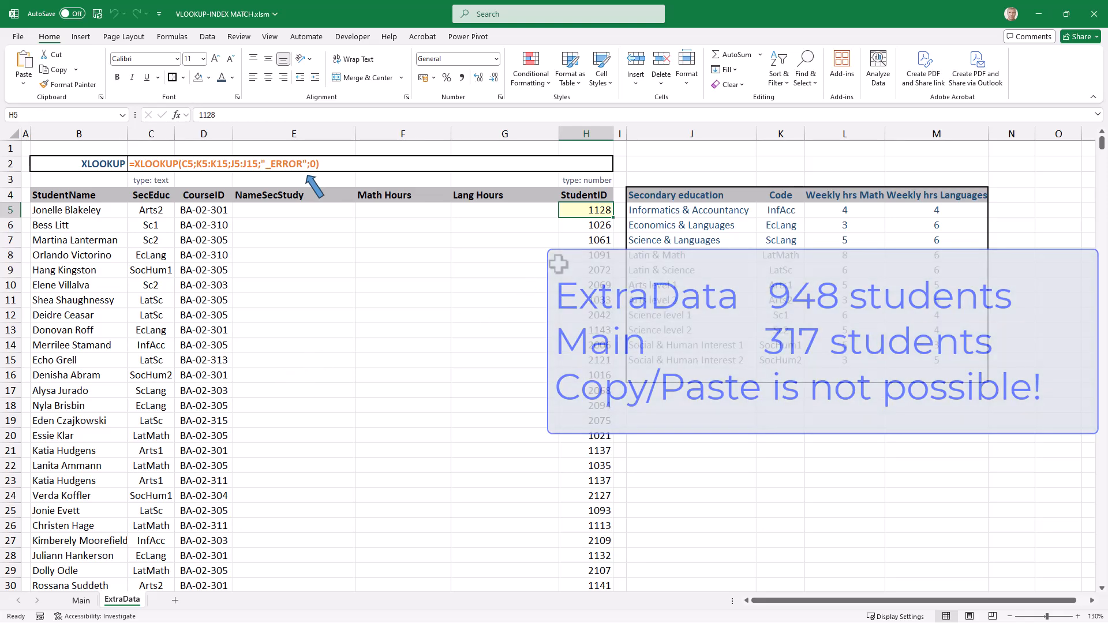
pyautogui.click(588, 241)
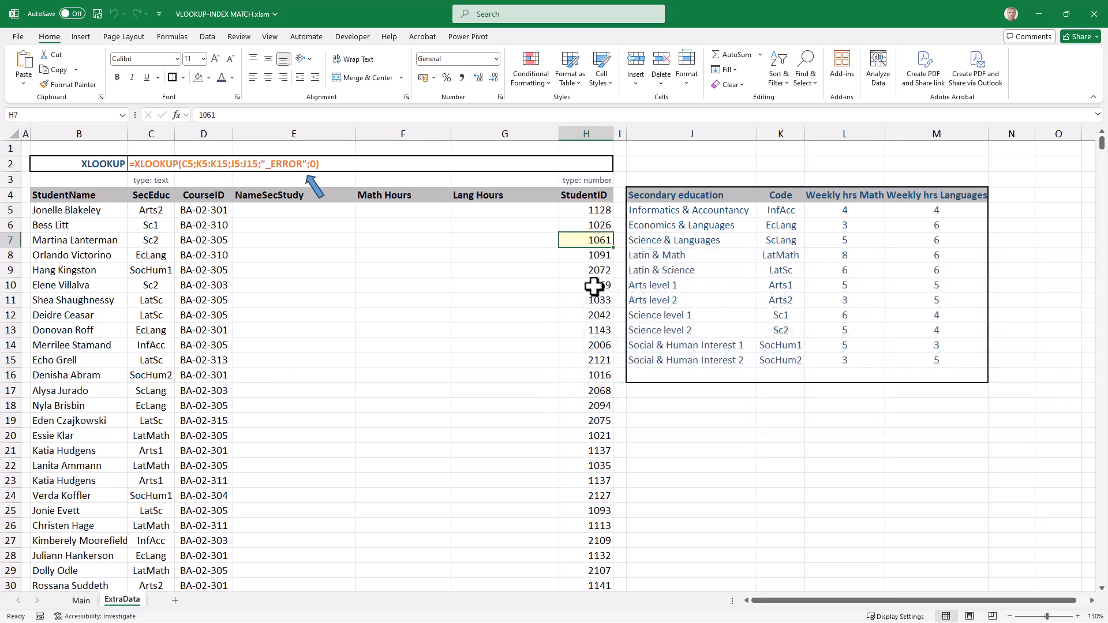
pyautogui.click(594, 287)
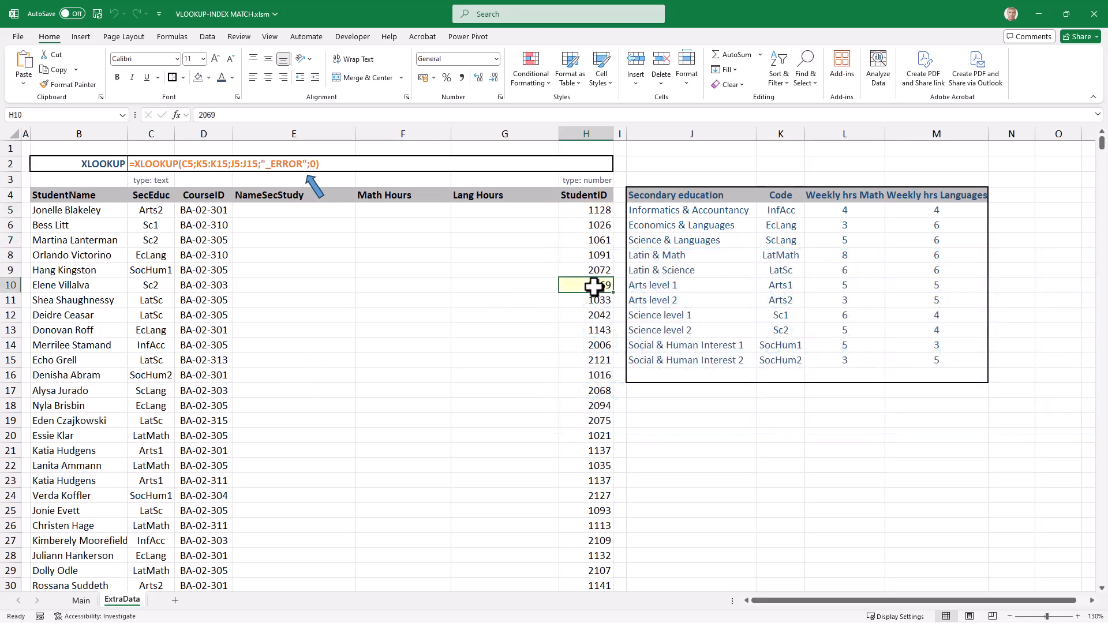
pyautogui.click(67, 285)
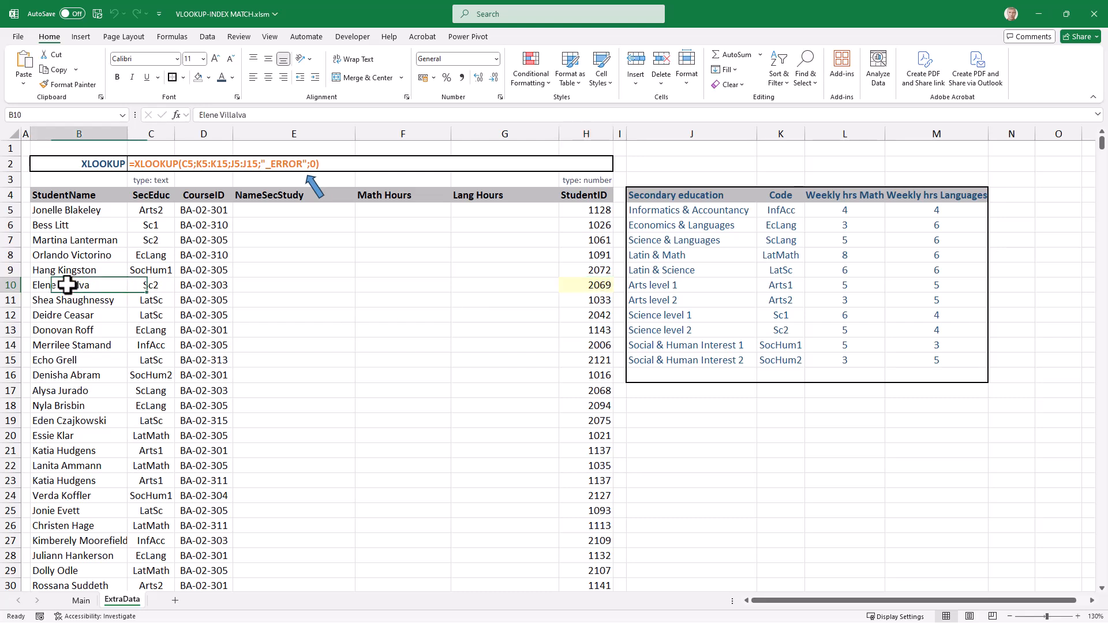
pyautogui.click(260, 285)
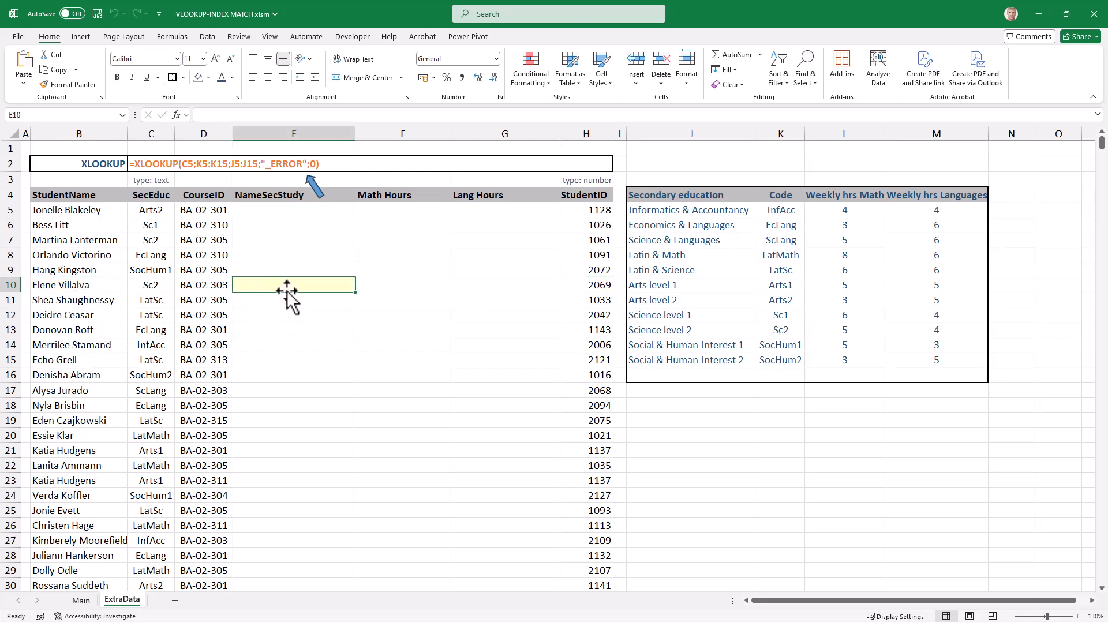
pyautogui.click(385, 287)
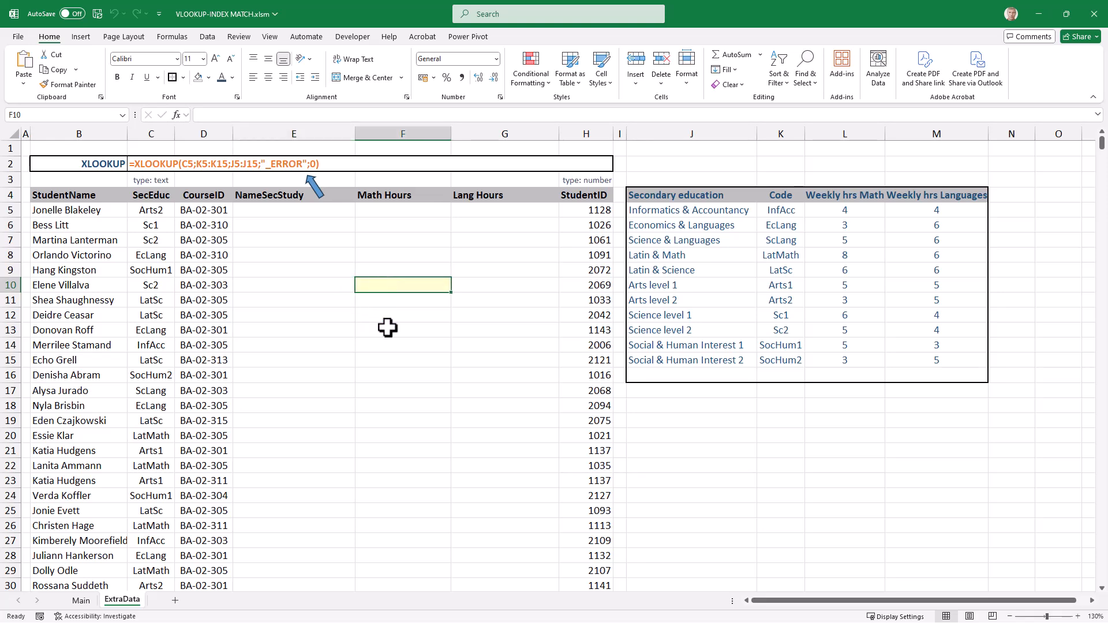
pyautogui.click(455, 286)
pyautogui.click(81, 601)
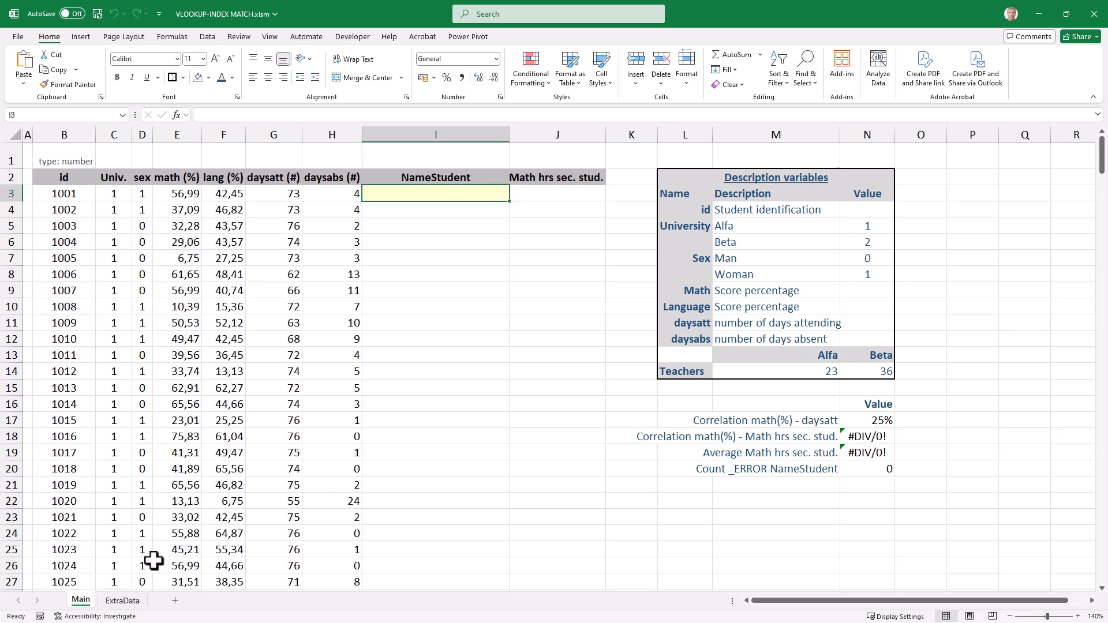
pyautogui.click(122, 600)
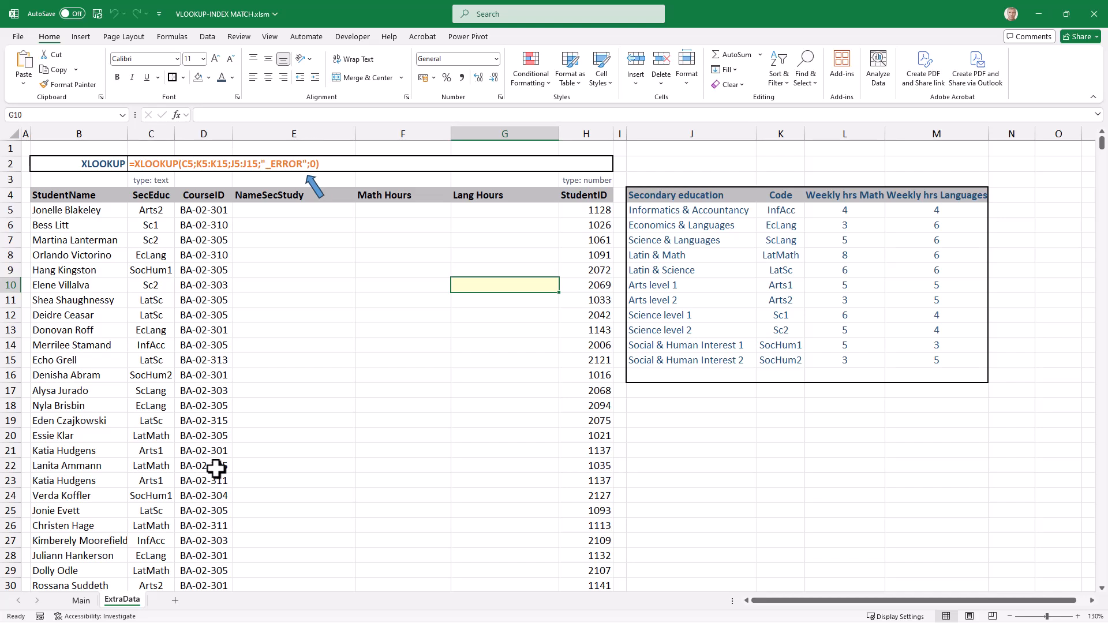
# Step: Trace the lookup for E5 from the code in C5 to the Code column, then the education names and weekly hours
pyautogui.click(275, 214)
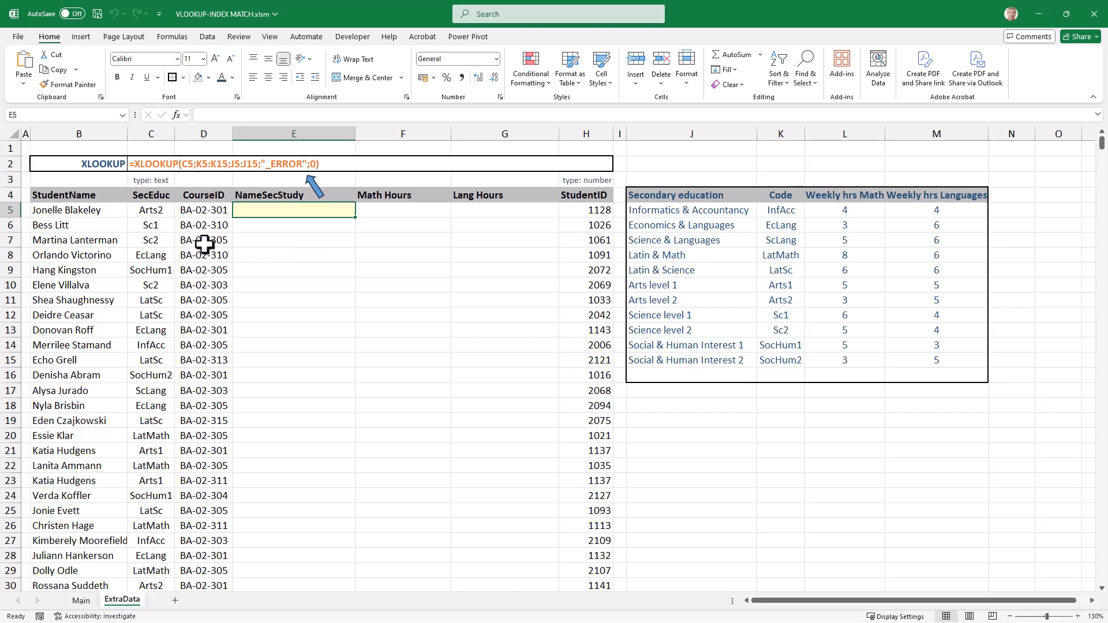
pyautogui.click(144, 215)
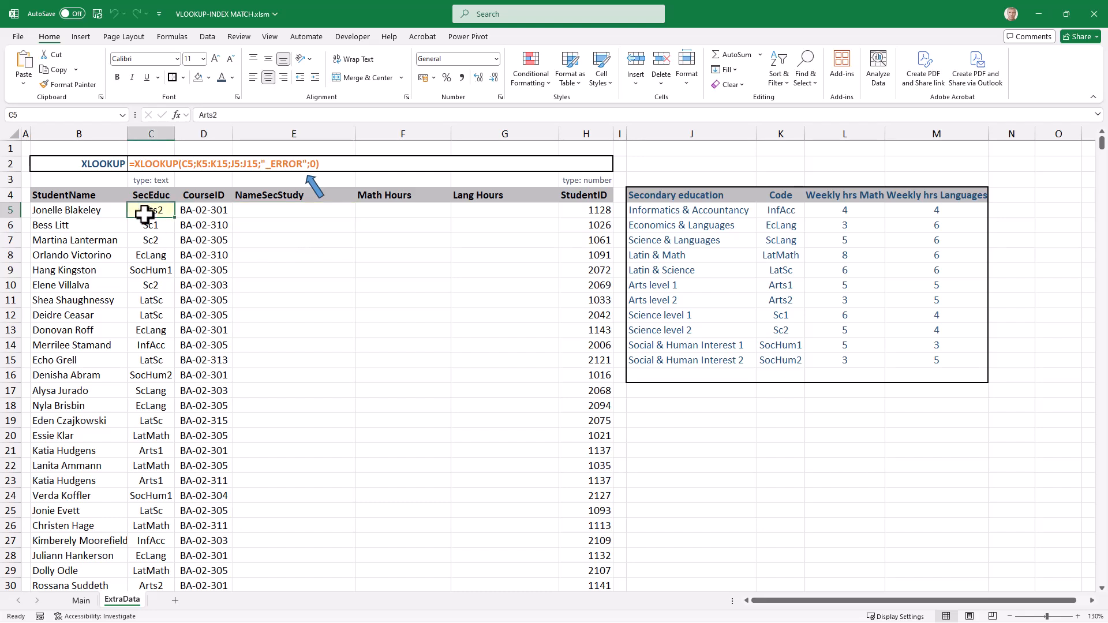
pyautogui.click(780, 215)
pyautogui.click(782, 223)
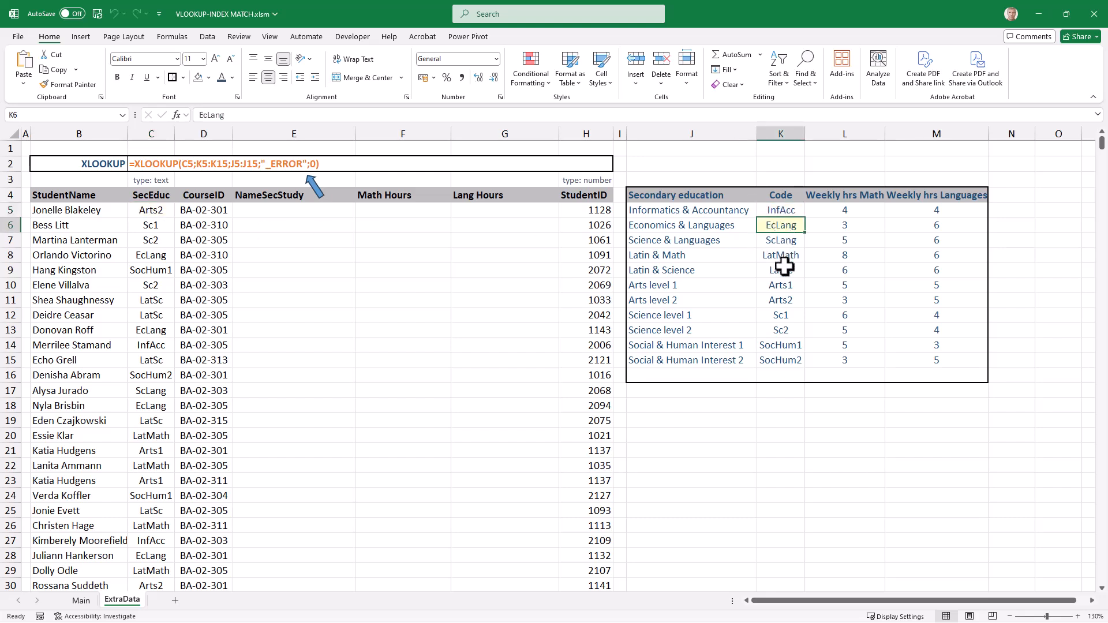
pyautogui.click(687, 213)
pyautogui.click(840, 215)
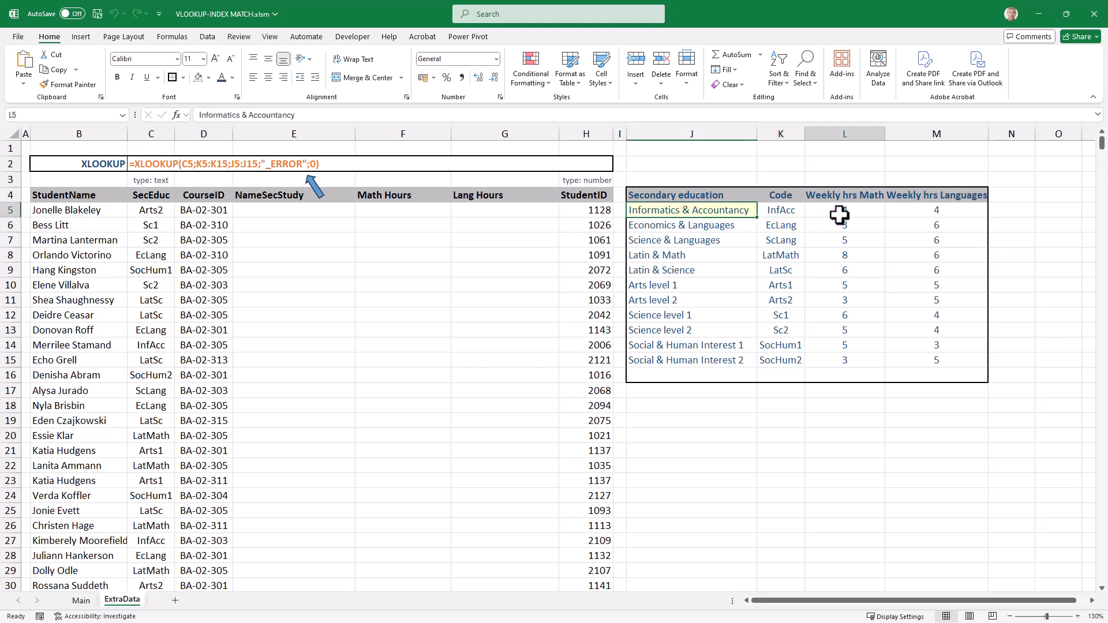
pyautogui.click(944, 218)
# Step: Start an XLOOKUP formula in E5 with C5 as lookup value, K5:K15 as lookup array and J5:J15 as return array
pyautogui.moveTo(292, 213); pyautogui.dragTo(323, 217)
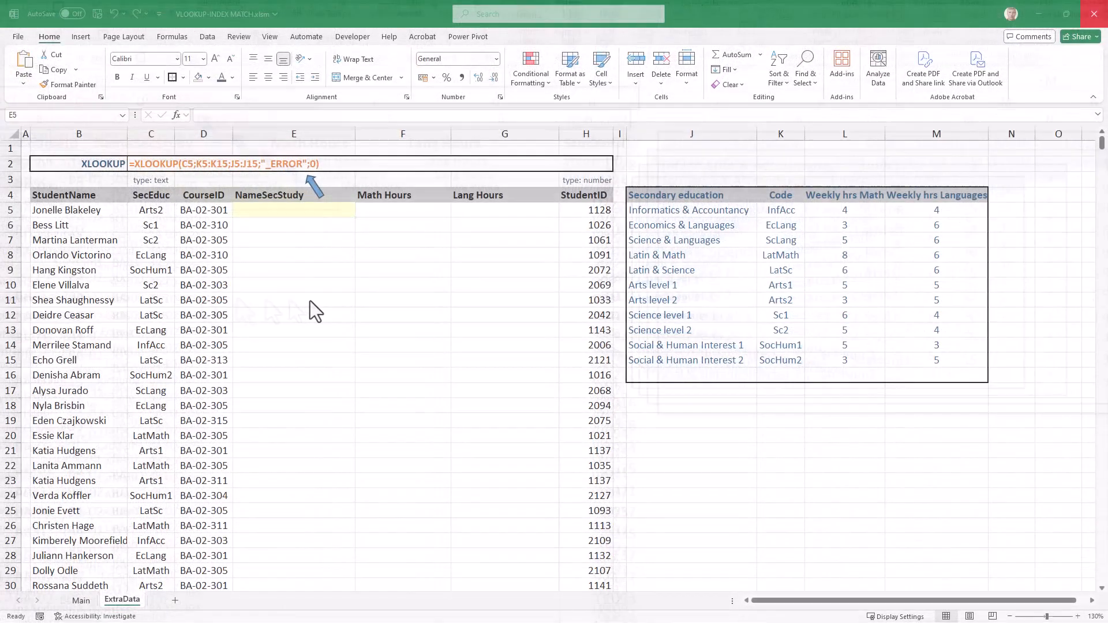
pyautogui.write('=XLOOKUP(')
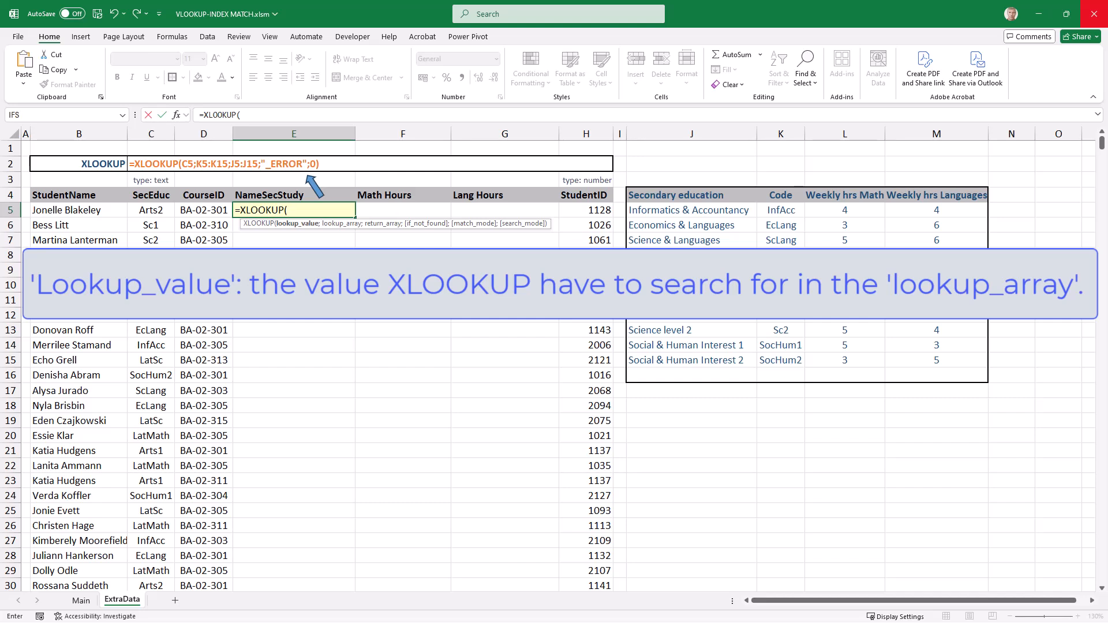
pyautogui.click(151, 212)
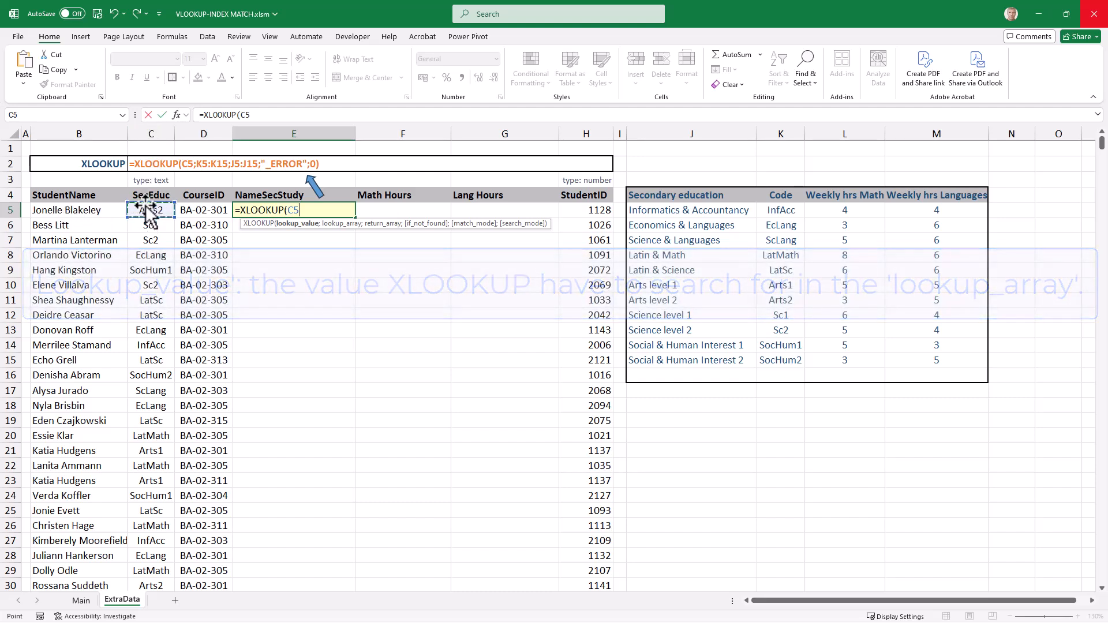
pyautogui.write(';')
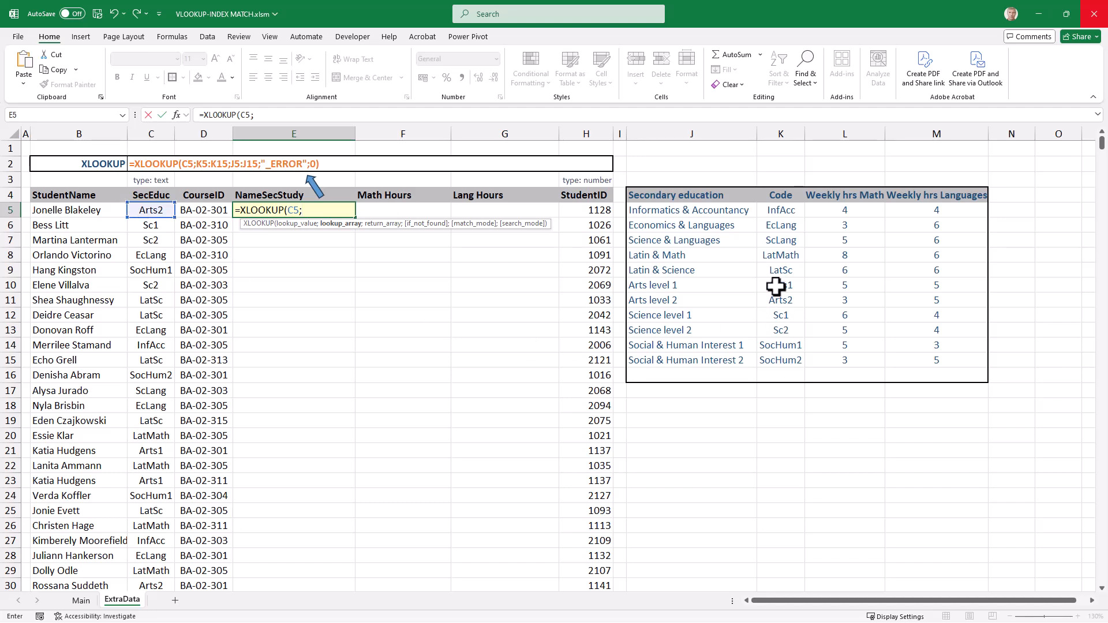
pyautogui.moveTo(783, 208); pyautogui.dragTo(783, 359)
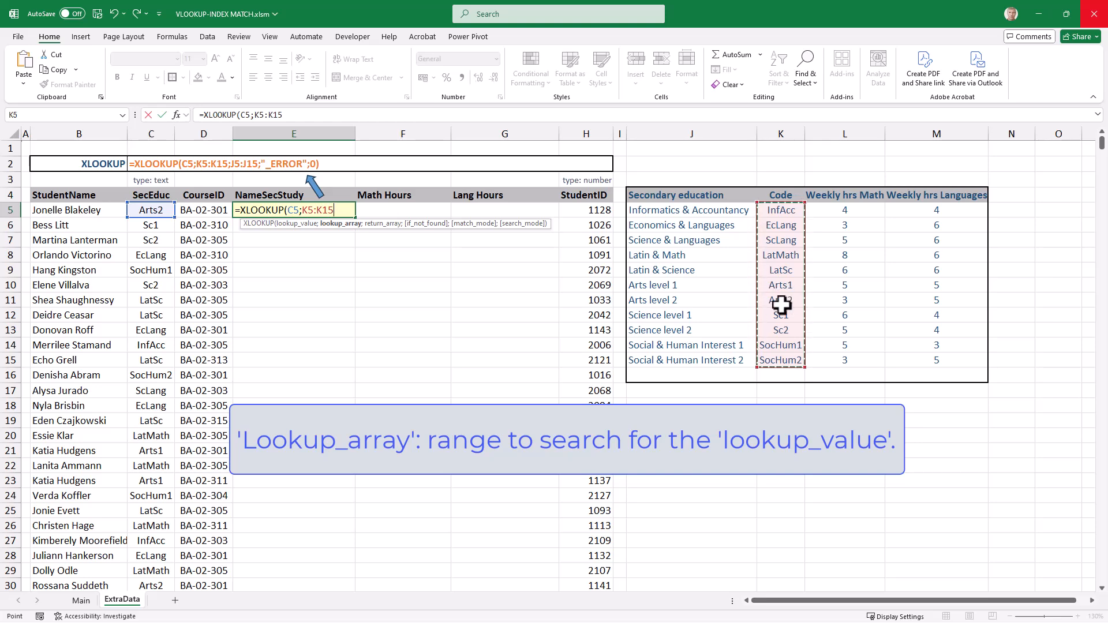
pyautogui.write(';')
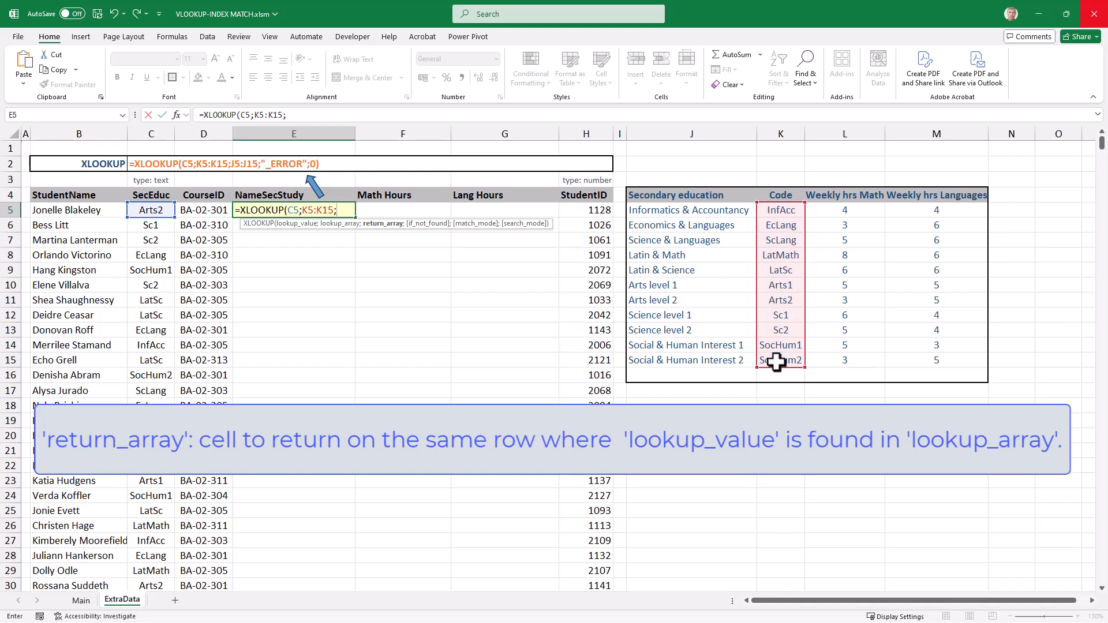
pyautogui.moveTo(672, 210); pyautogui.dragTo(670, 358)
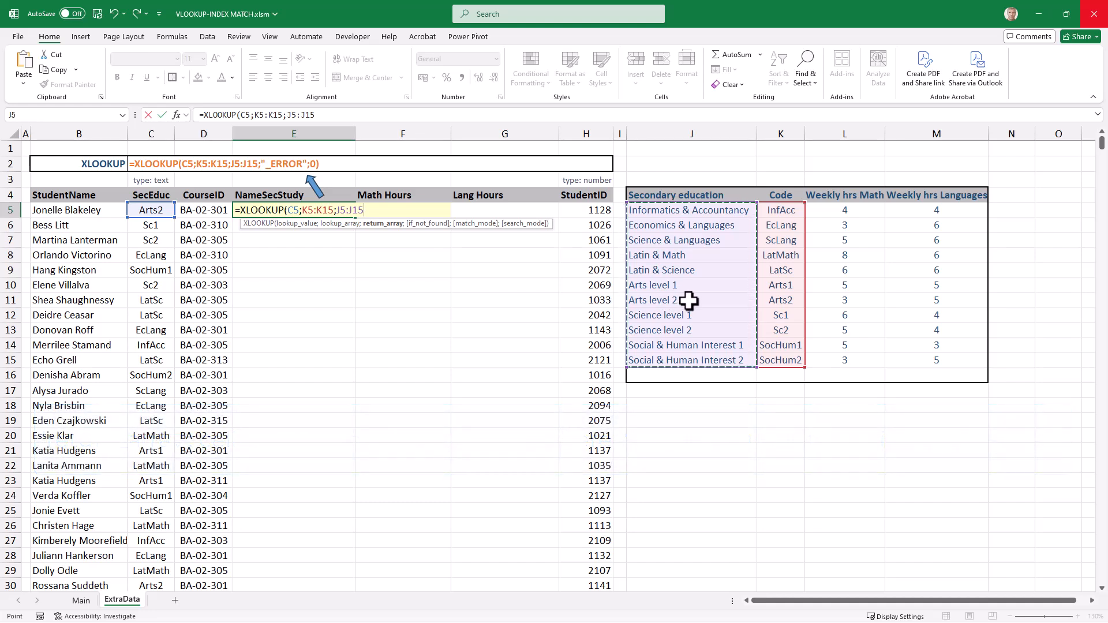
# Step: Complete the E5 formula with "_ERROR" as the if-not-found value and 0 for an exact match
pyautogui.write(';')
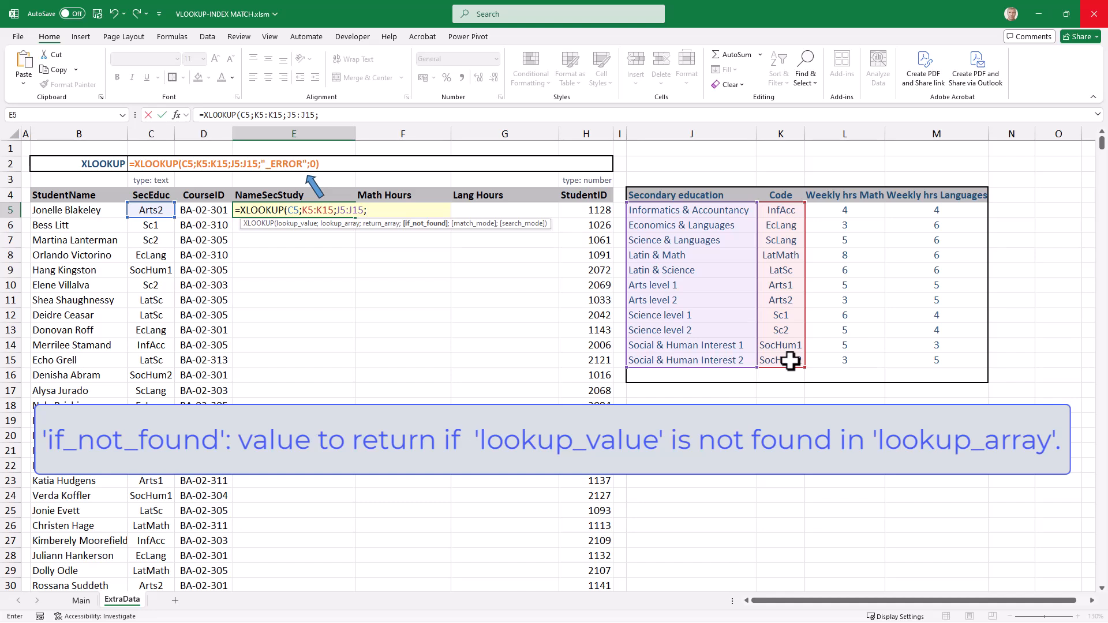
pyautogui.write('"_ERROR"')
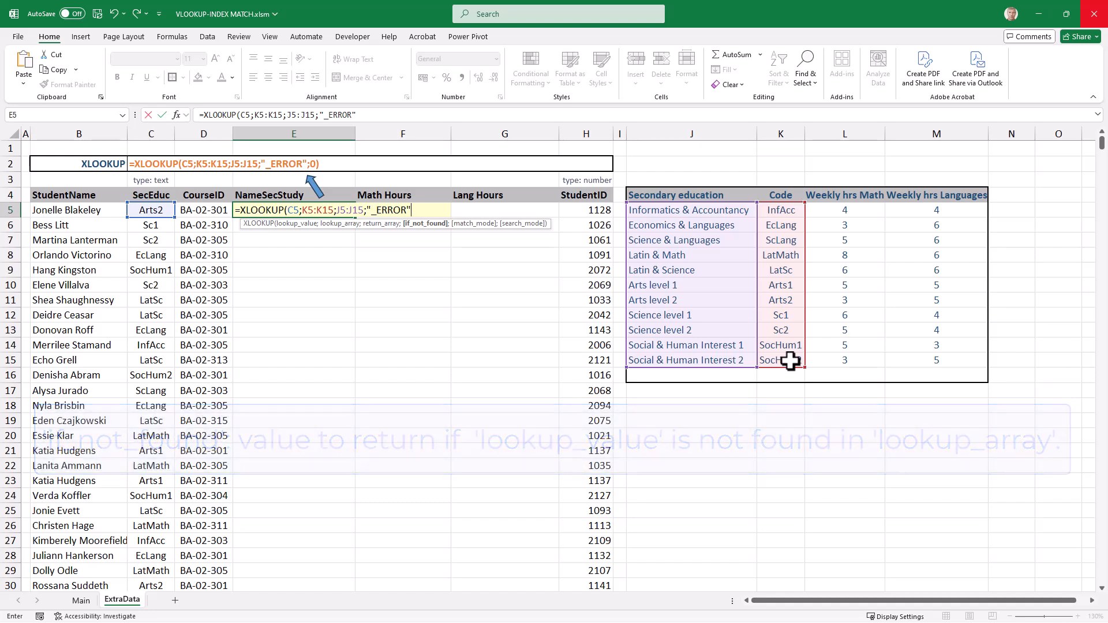
pyautogui.write(';')
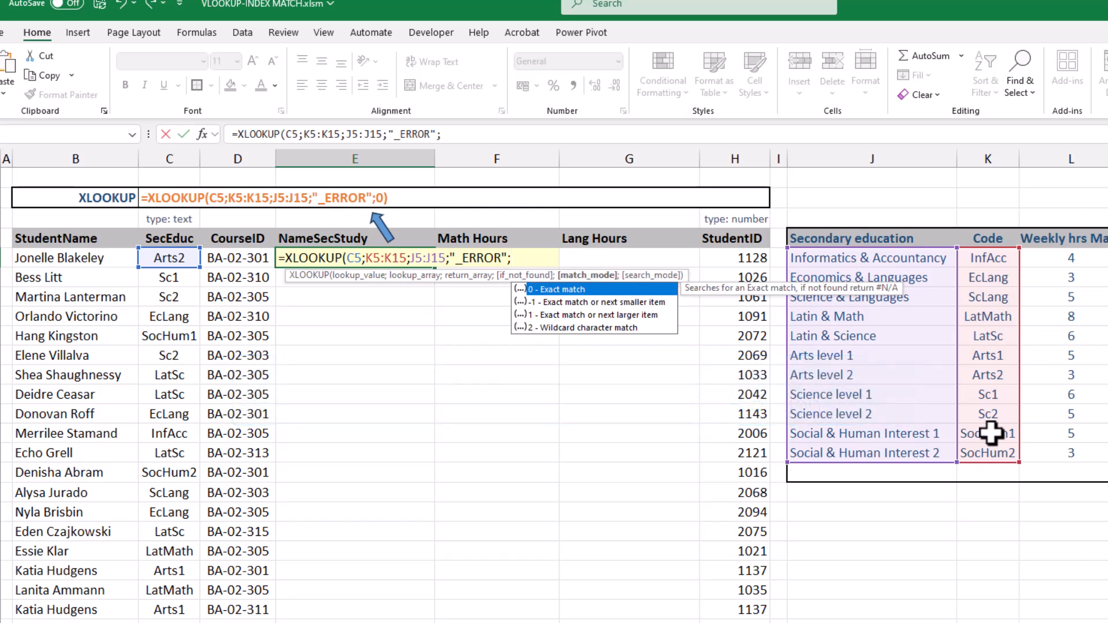
pyautogui.write('0')
pyautogui.write(')')
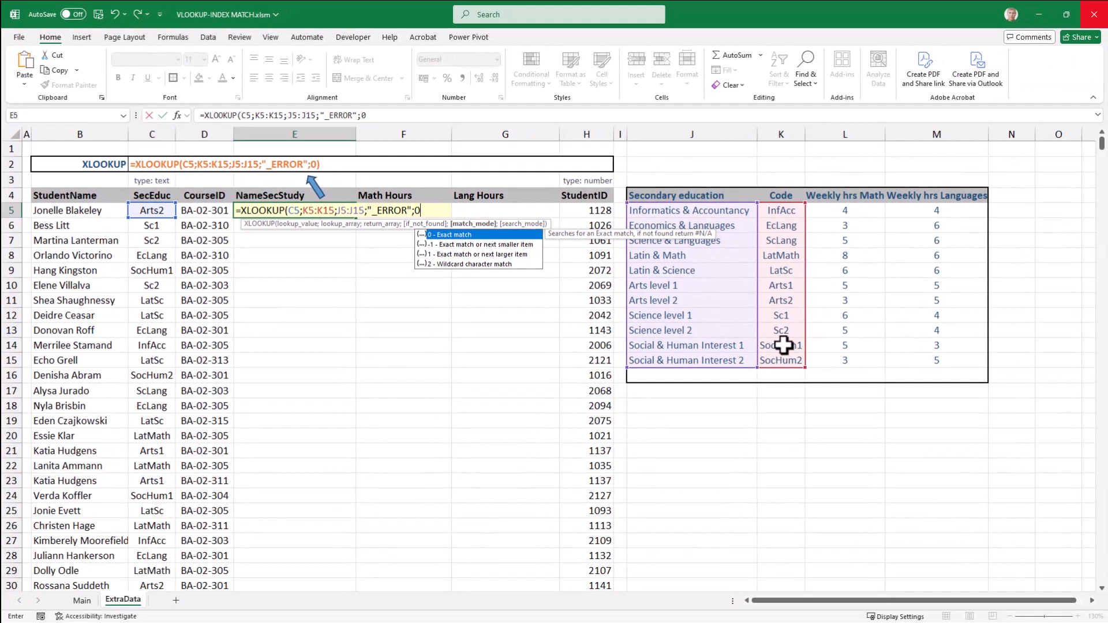
pyautogui.click(301, 213)
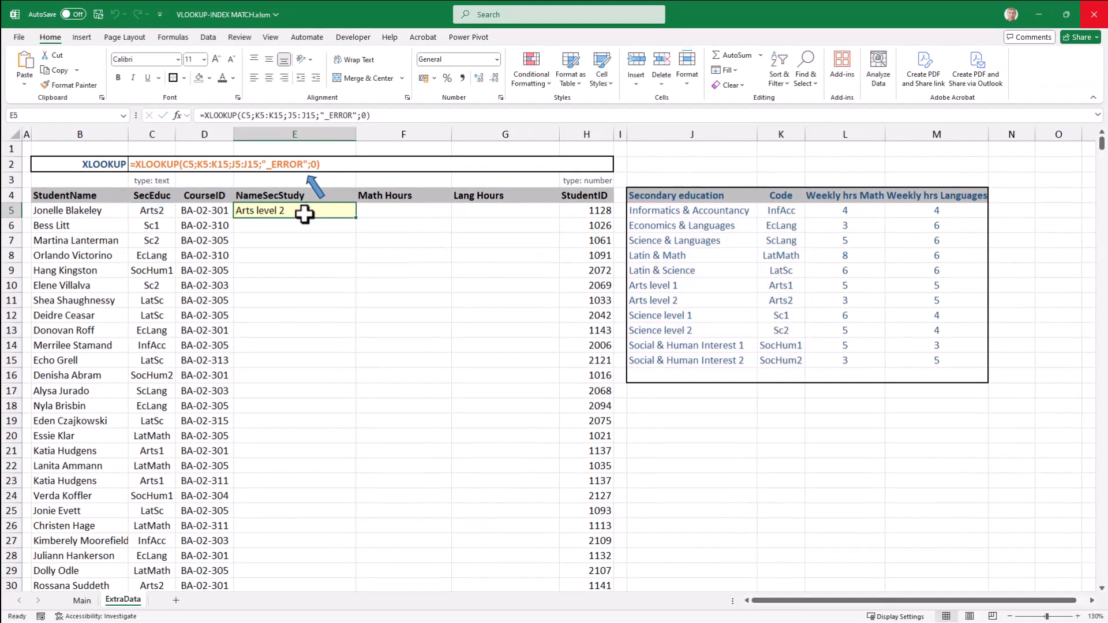
# Step: Make the lookup and return ranges in the E5 formula absolute as $K$5:$K$15 and $J$5:$J$15, keeping C5 relative
pyautogui.doubleClick(302, 213)
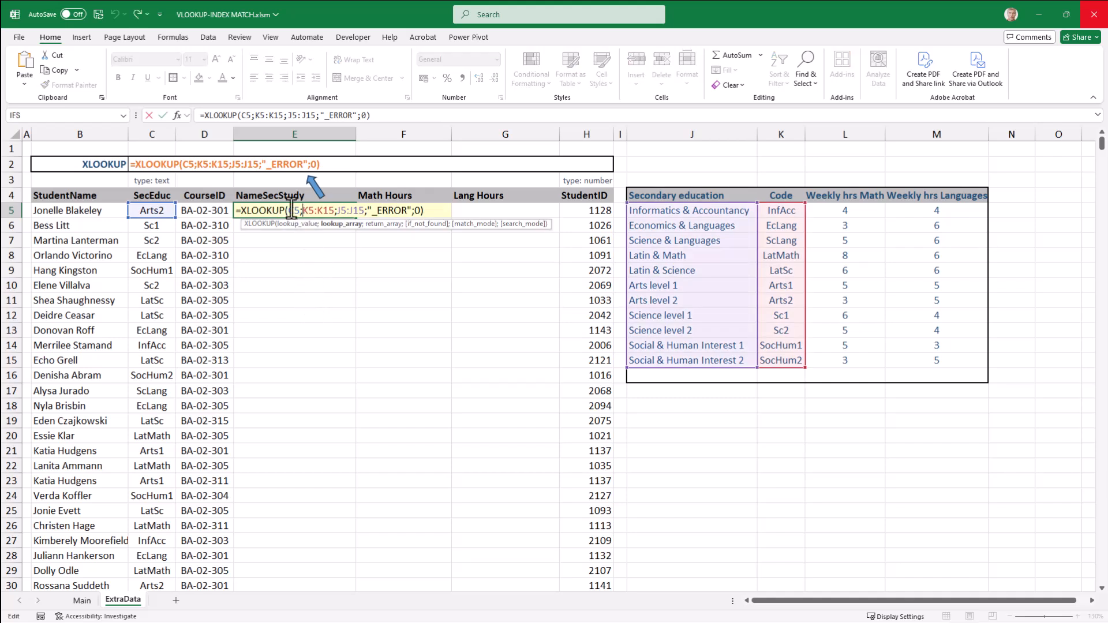
pyautogui.press('Escape')
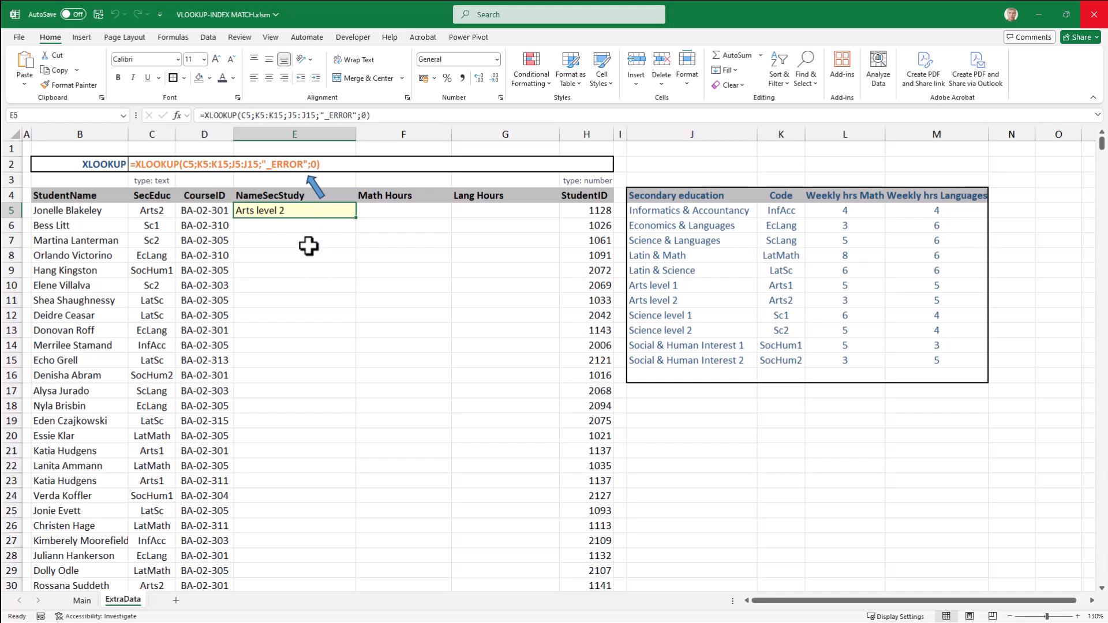
pyautogui.doubleClick(297, 210)
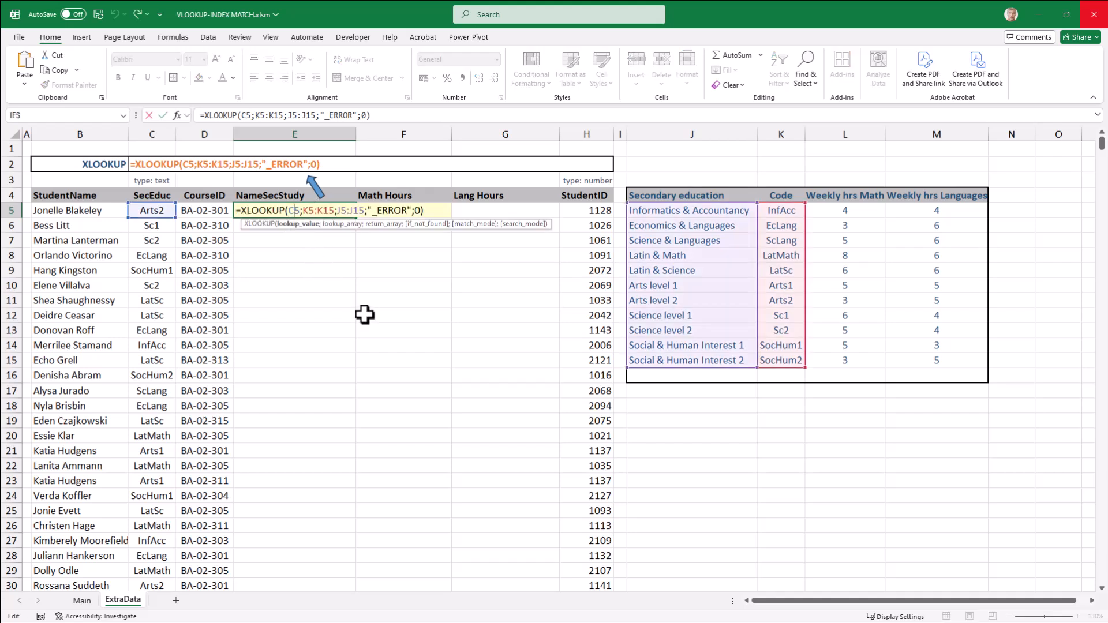
pyautogui.press('Right')
pyautogui.press('Right')
pyautogui.press('F4')
pyautogui.press('Right')
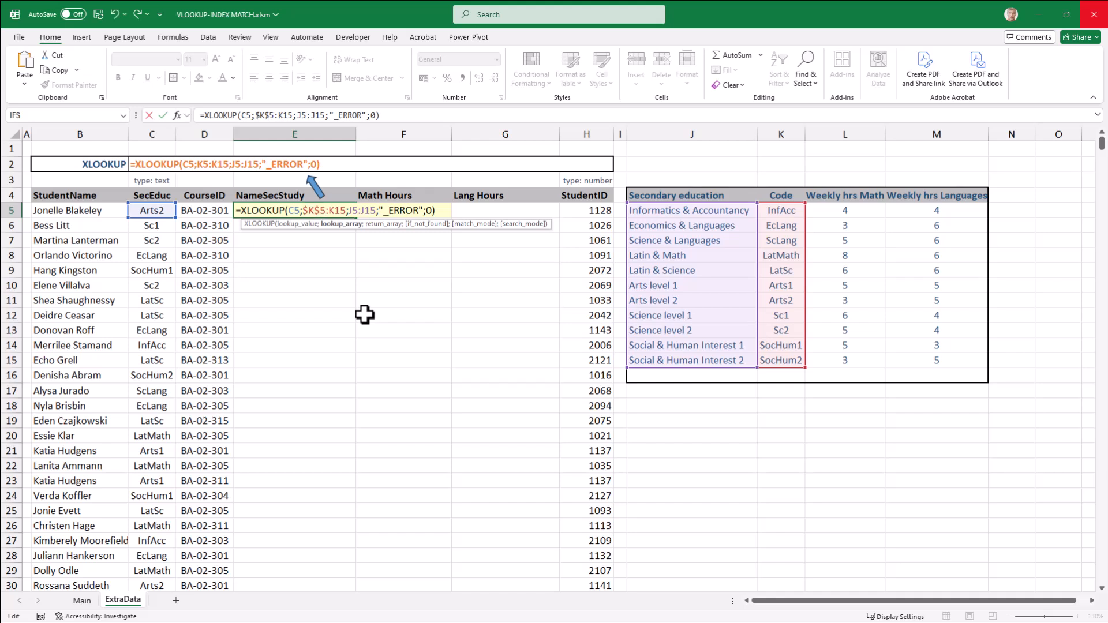
pyautogui.press('F4')
pyautogui.press('Right')
pyautogui.press('Right')
pyautogui.press('Right')
pyautogui.press('F4')
pyautogui.press('Right')
pyautogui.press('F4')
pyautogui.press('Right')
pyautogui.press('Left')
pyautogui.press('Left')
pyautogui.press('Left')
pyautogui.press('Left')
pyautogui.press('Left')
pyautogui.press('Left')
pyautogui.press('Left')
pyautogui.press('Left')
pyautogui.press('Left')
pyautogui.press('Left')
pyautogui.press('Left')
pyautogui.press('Left')
pyautogui.press('Left')
pyautogui.press('Left')
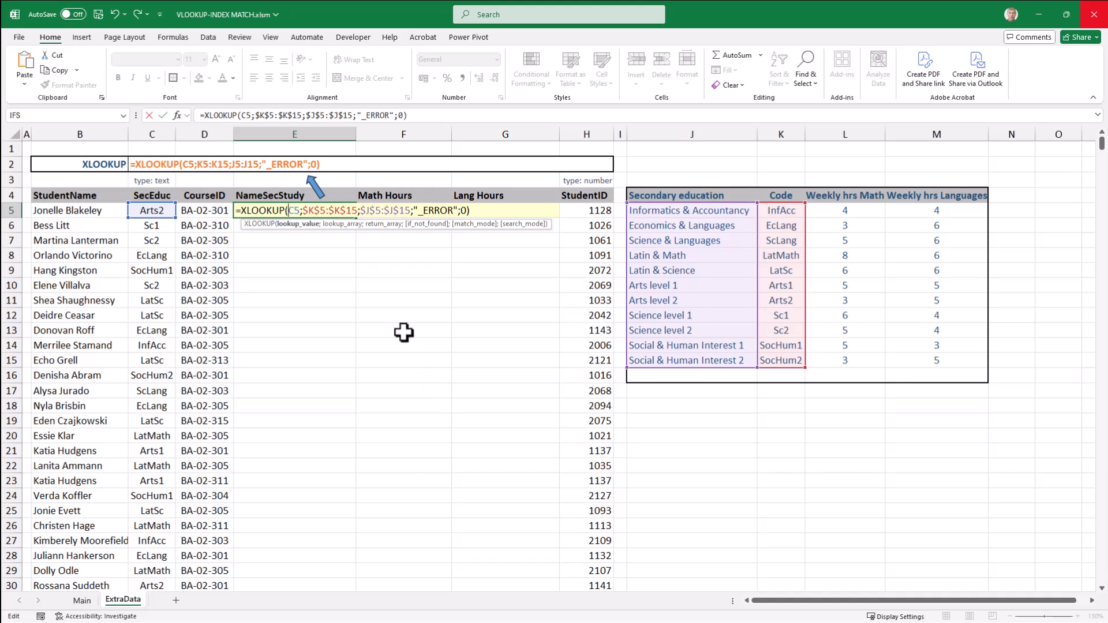
pyautogui.hotkey('ctrl', 'Return')
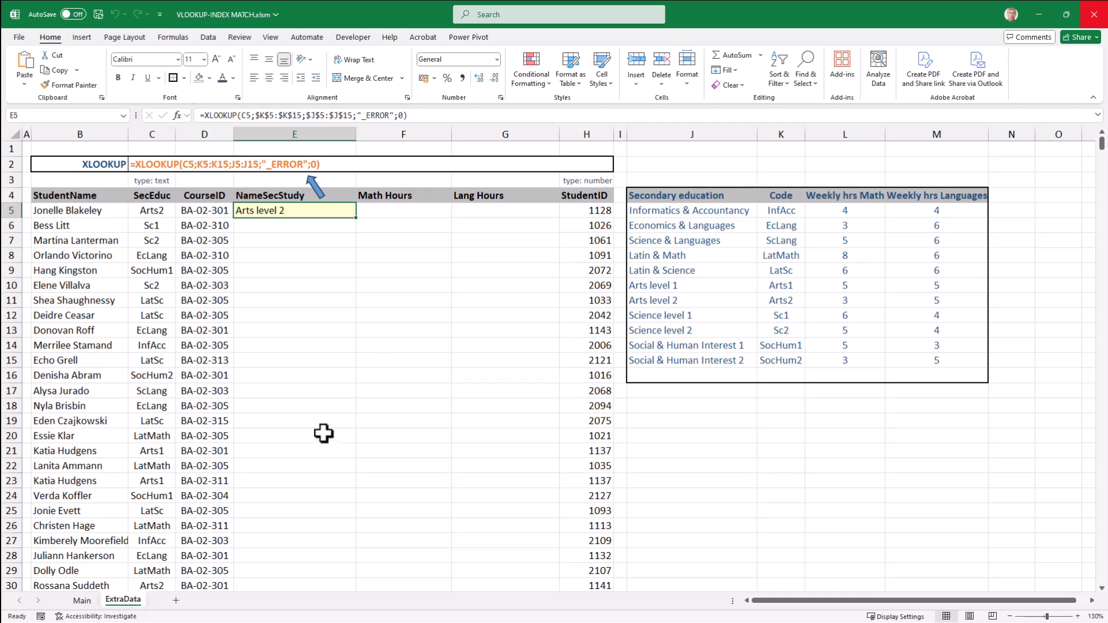
# Step: Fill the E5 XLOOKUP formula down the NameSecStudy column to the last data row, E952
pyautogui.scroll(-15, 322, 423)
pyautogui.click(209, 468)
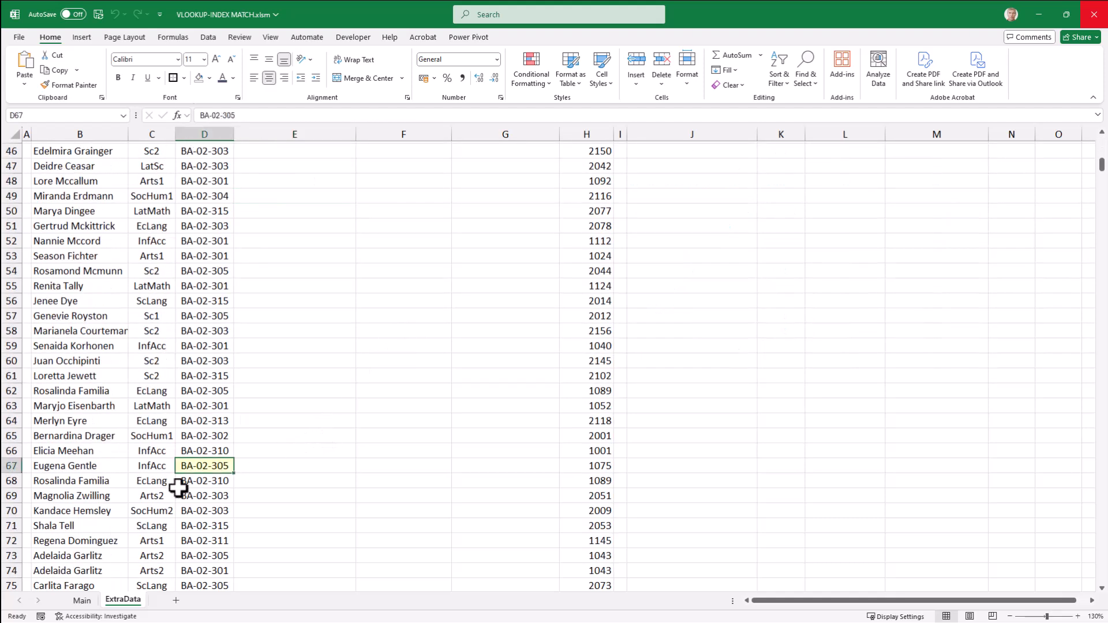
pyautogui.hotkey('ctrl', 'Down')
pyautogui.press('Right')
pyautogui.hotkey('ctrl', 'shift', 'Up')
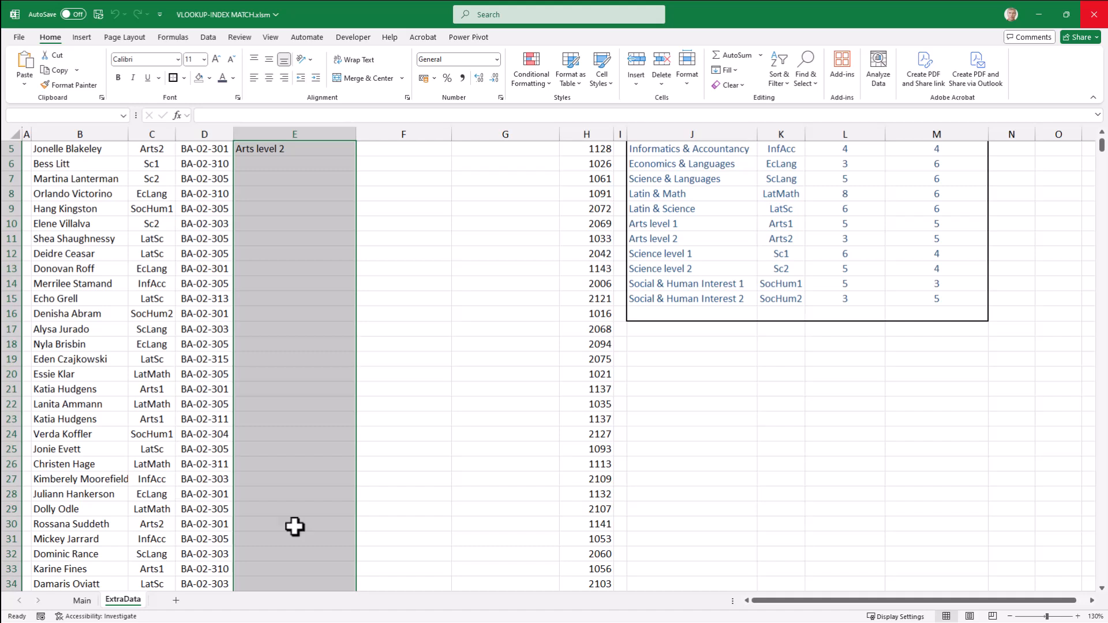
pyautogui.click(732, 71)
pyautogui.click(739, 82)
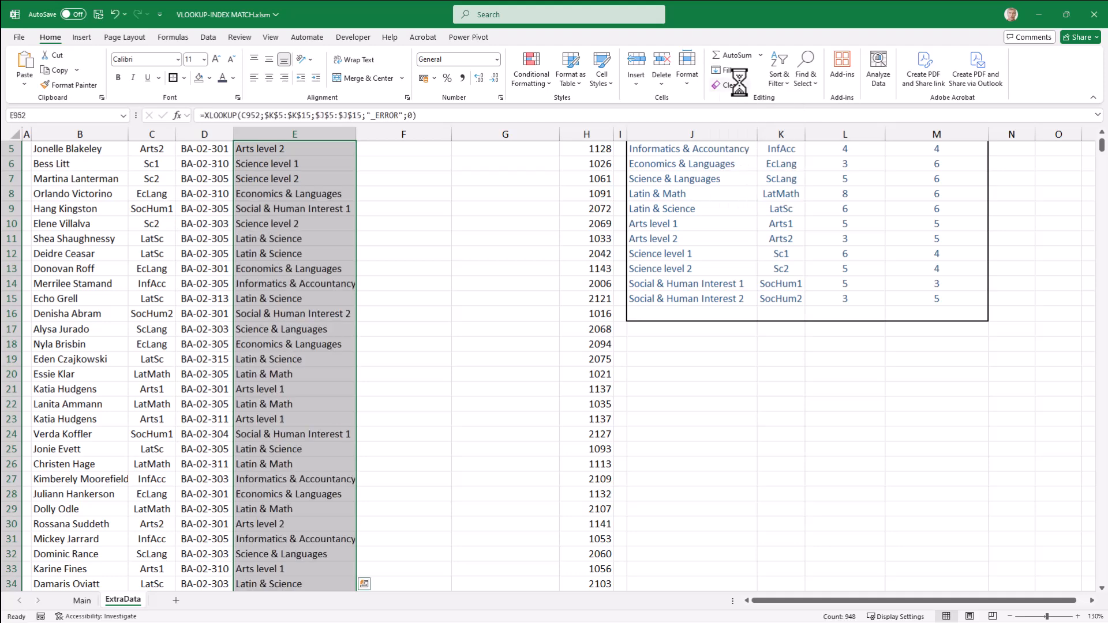
# Step: Review the filled NameSecStudy formulas in the upper rows of column E, through E19 and again from E5 to E10
pyautogui.click(280, 225)
pyautogui.press('Down')
pyautogui.press('Down')
pyautogui.press('Down')
pyautogui.press('Down')
pyautogui.press('Down')
pyautogui.press('Down')
pyautogui.press('Down')
pyautogui.press('Down')
pyautogui.press('Down')
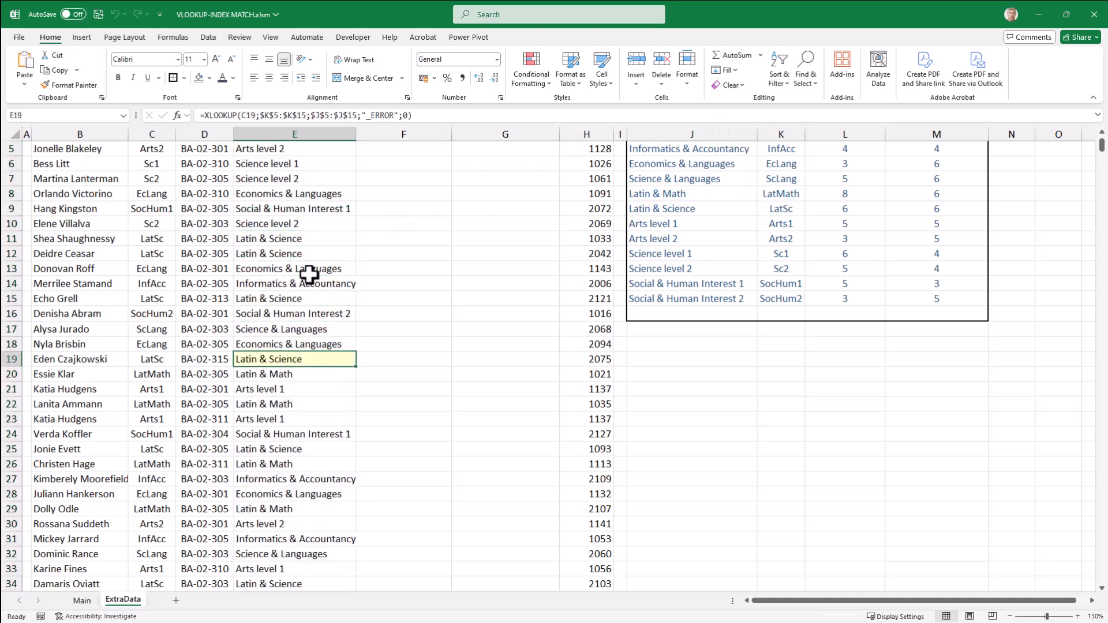
pyautogui.hotkey('ctrl', 'Up')
pyautogui.press('Down')
pyautogui.press('Down')
pyautogui.press('Down')
pyautogui.press('Down')
pyautogui.press('Down')
pyautogui.press('Down')
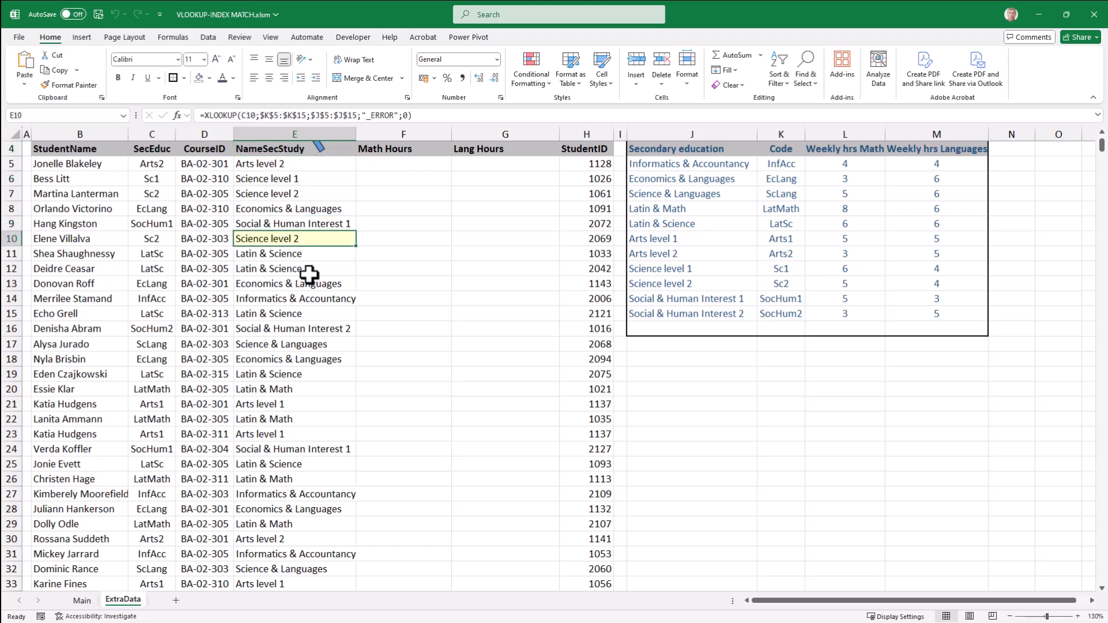
# Step: Check the NameSecStudy formulas in the last rows, comparing E945 with its code in C945, and return to E5
pyautogui.hotkey('ctrl', 'Down')
pyautogui.press('Up')
pyautogui.press('Up')
pyautogui.press('Up')
pyautogui.press('Up')
pyautogui.press('Up')
pyautogui.press('Up')
pyautogui.press('Up')
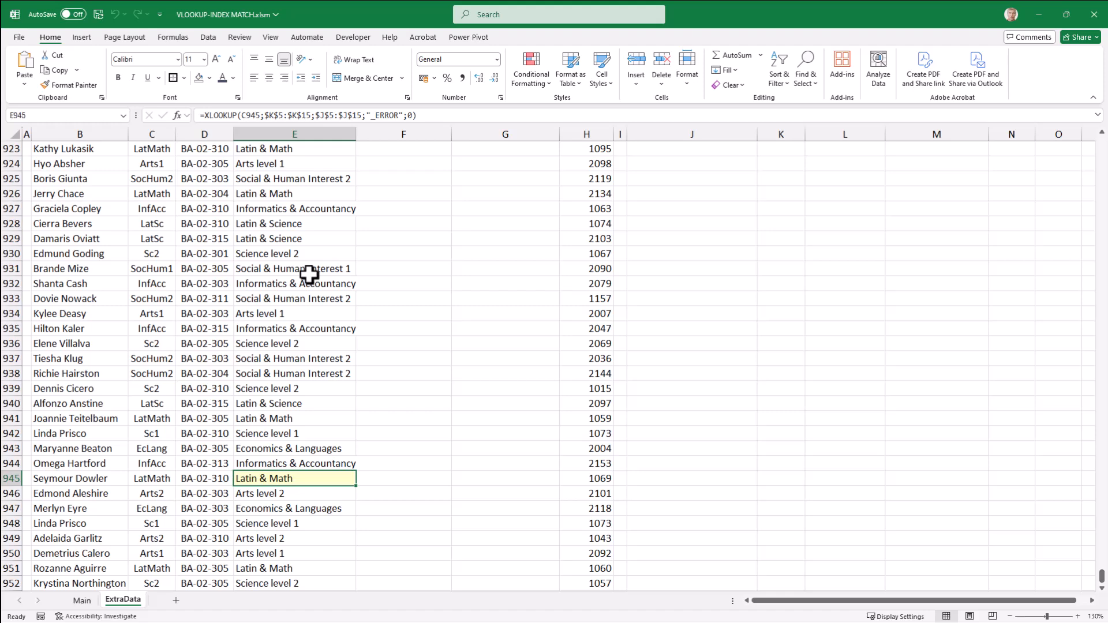
pyautogui.press('Left')
pyautogui.press('Left')
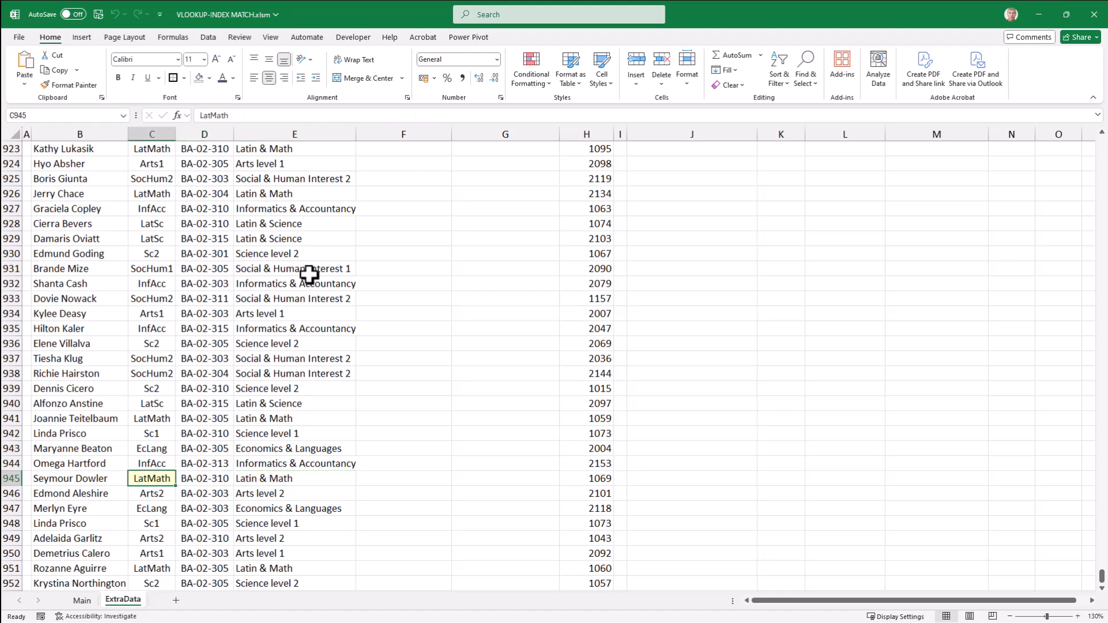
pyautogui.press('Right')
pyautogui.press('Right')
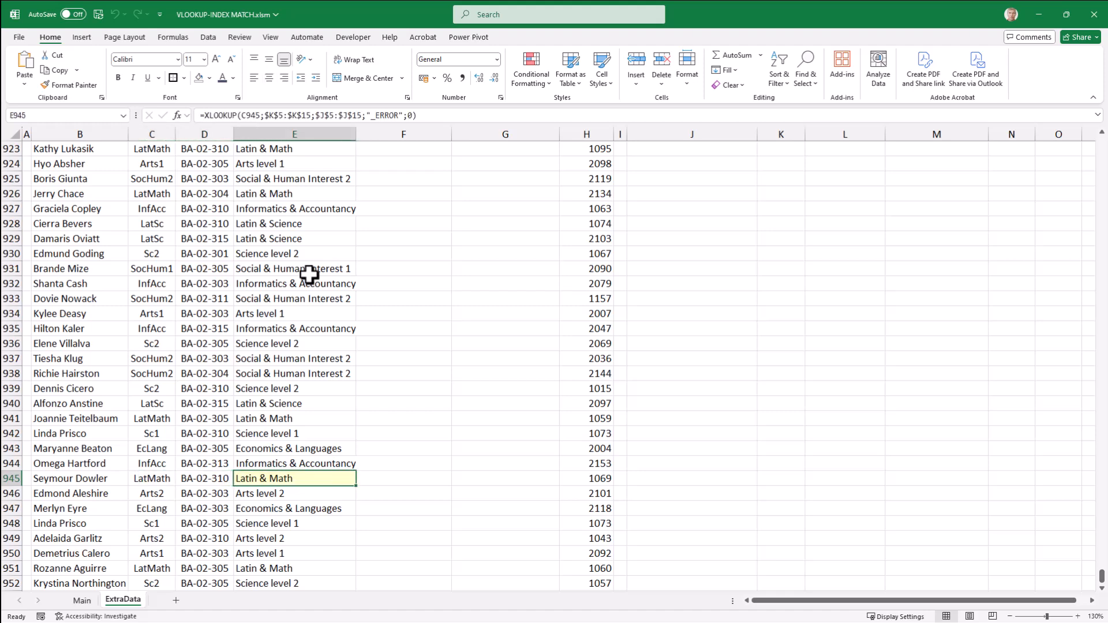
pyautogui.hotkey('ctrl', 'Up')
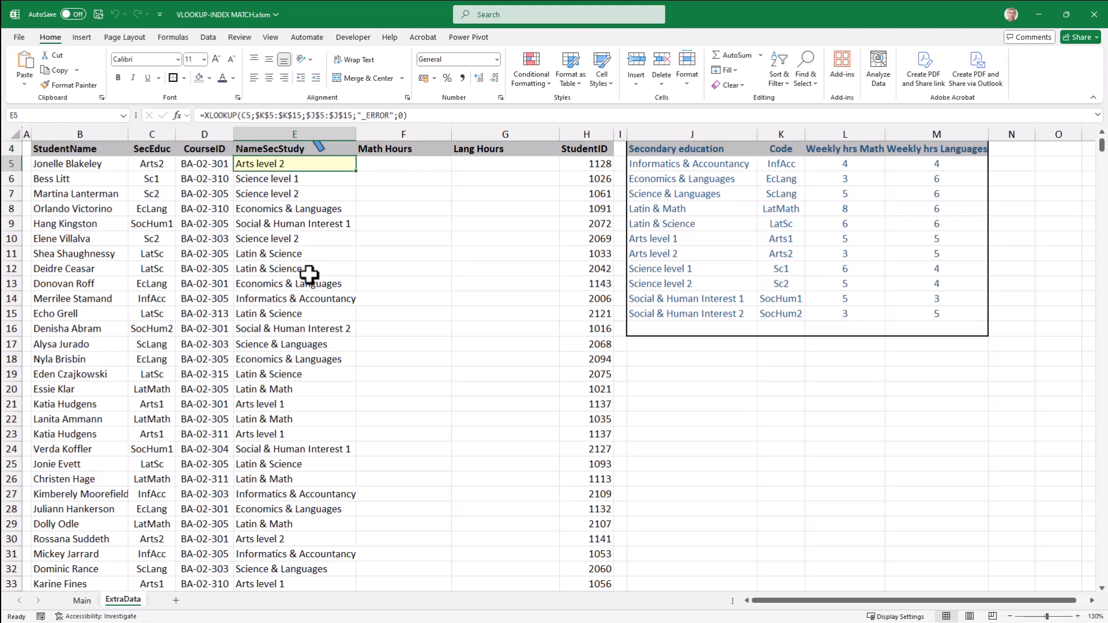
pyautogui.scroll(1, 720, 217)
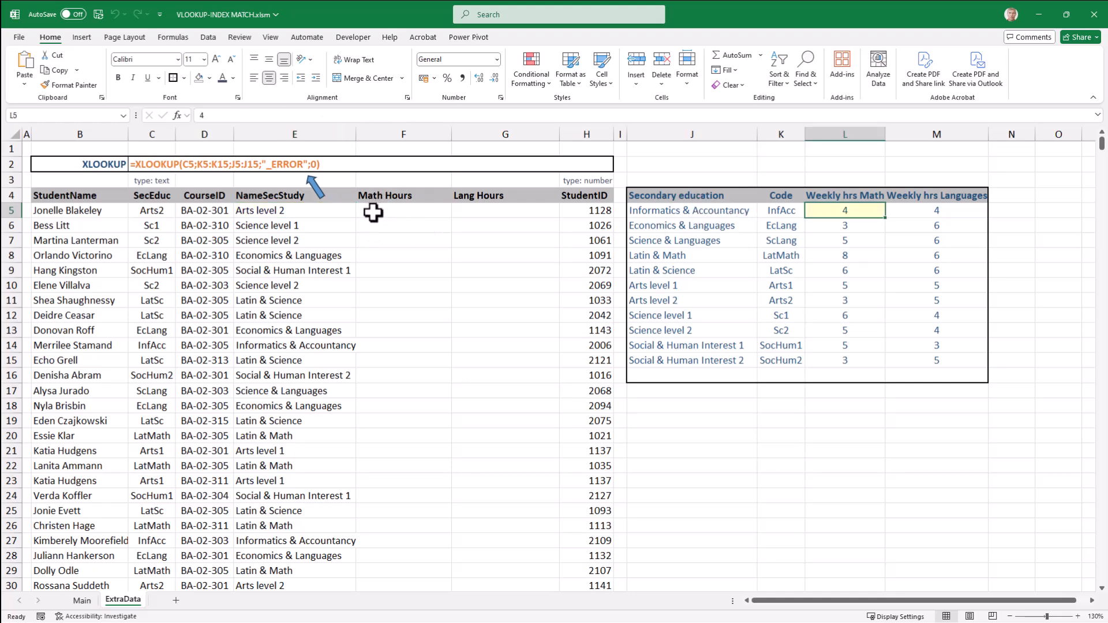
# Step: Copy the XLOOKUP formula text from E5 unchanged into the first Math Hours cell, F5
pyautogui.click(374, 212)
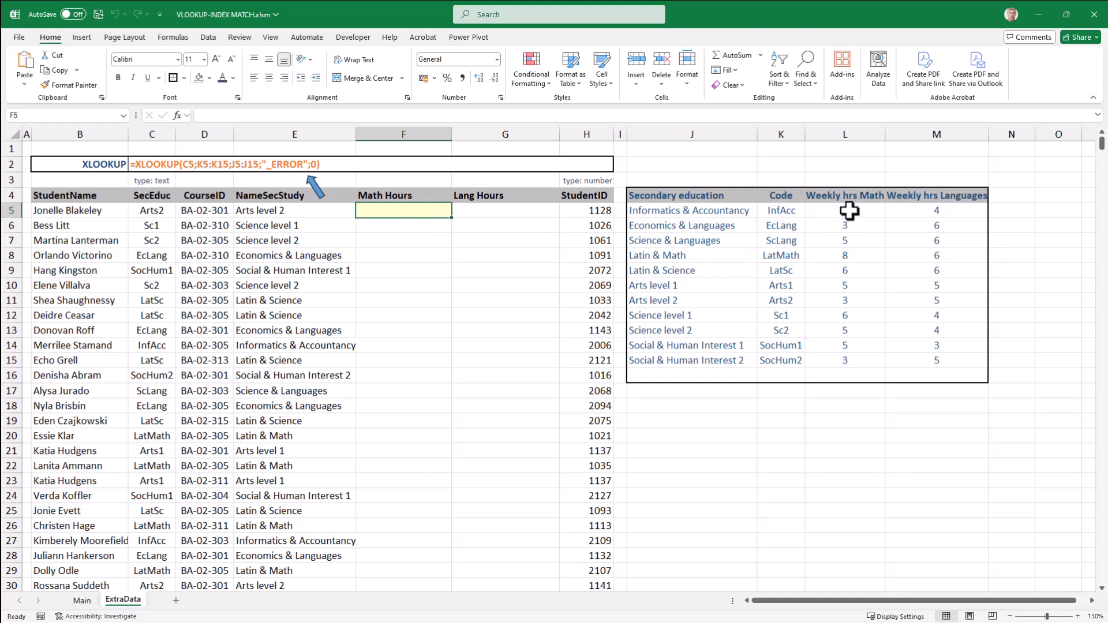
pyautogui.click(500, 214)
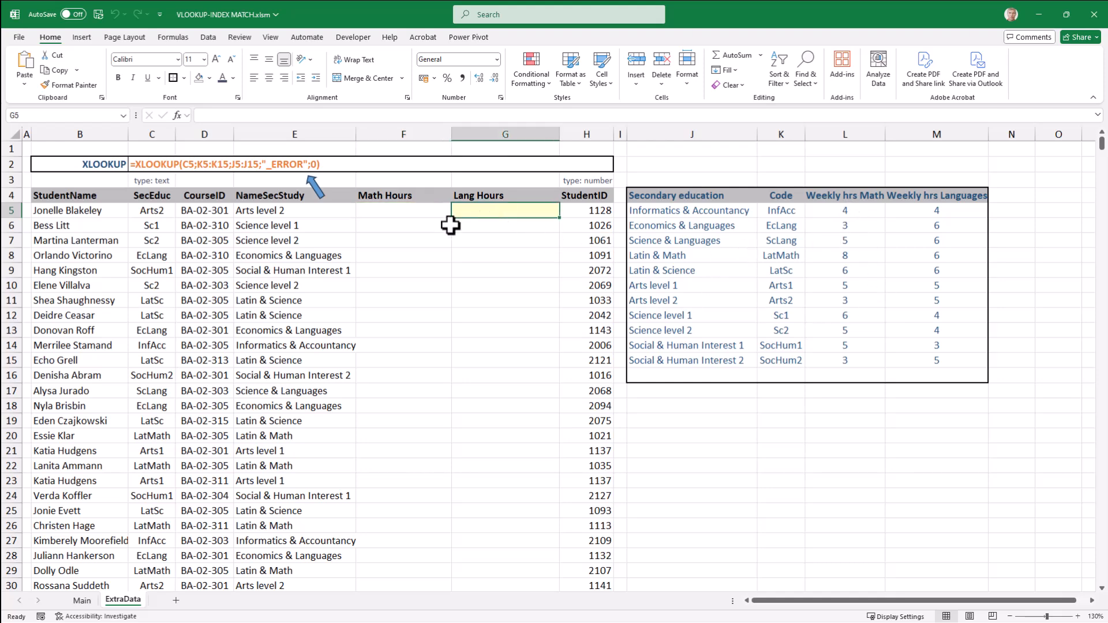
pyautogui.click(386, 214)
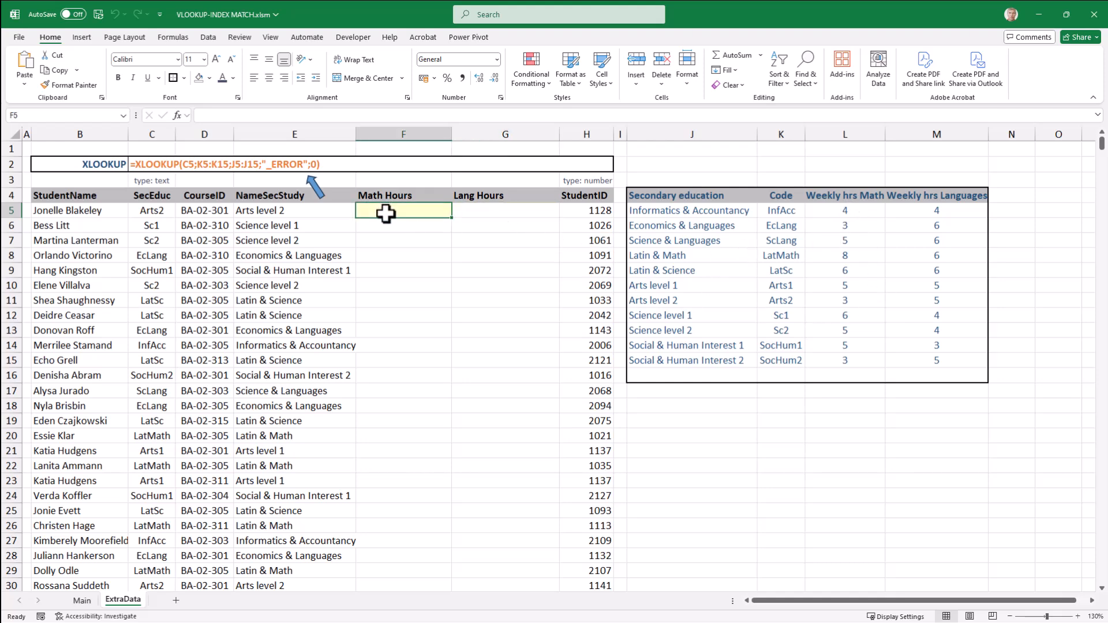
pyautogui.click(287, 215)
pyautogui.moveTo(445, 120); pyautogui.dragTo(109, 122)
pyautogui.hotkey('ctrl', 'c')
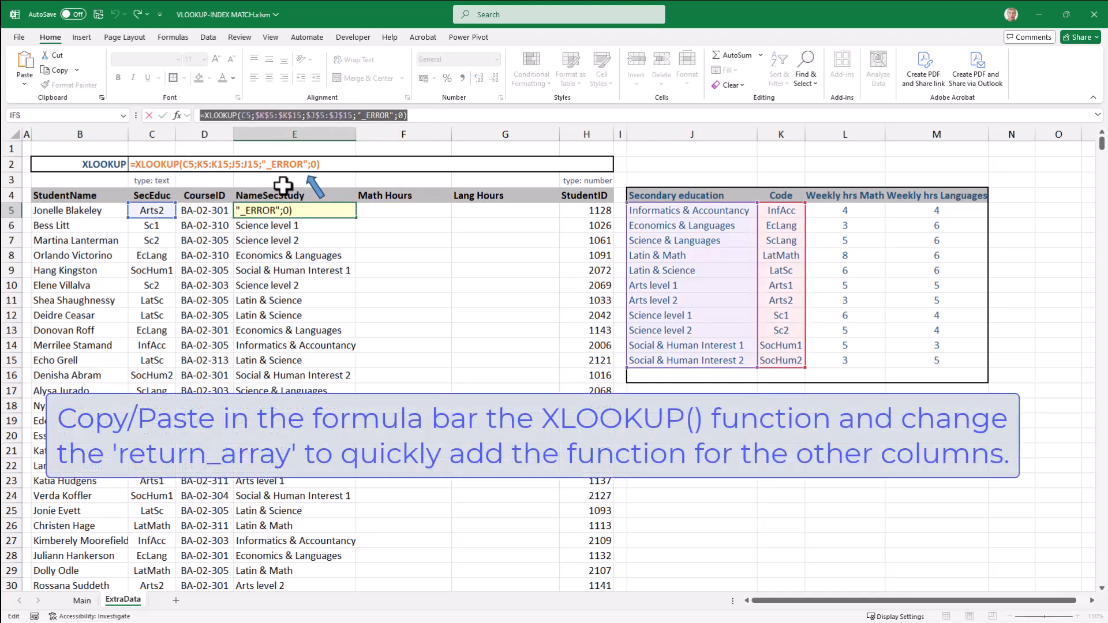
pyautogui.press('Escape')
pyautogui.click(377, 211)
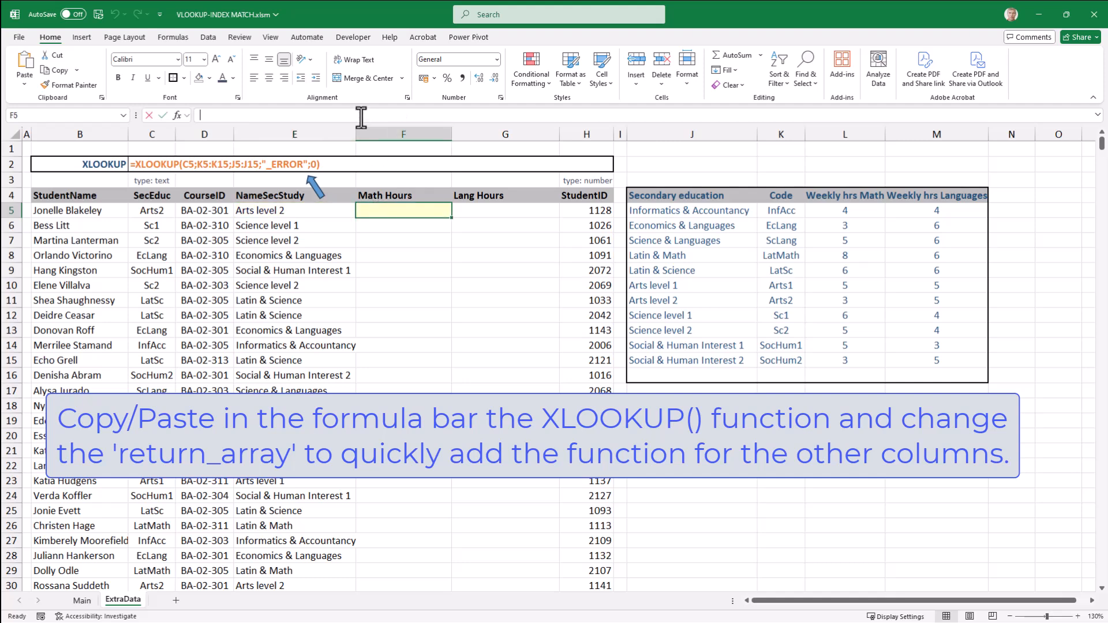
pyautogui.click(357, 116)
pyautogui.hotkey('ctrl', 'v')
pyautogui.hotkey('ctrl', 'Return')
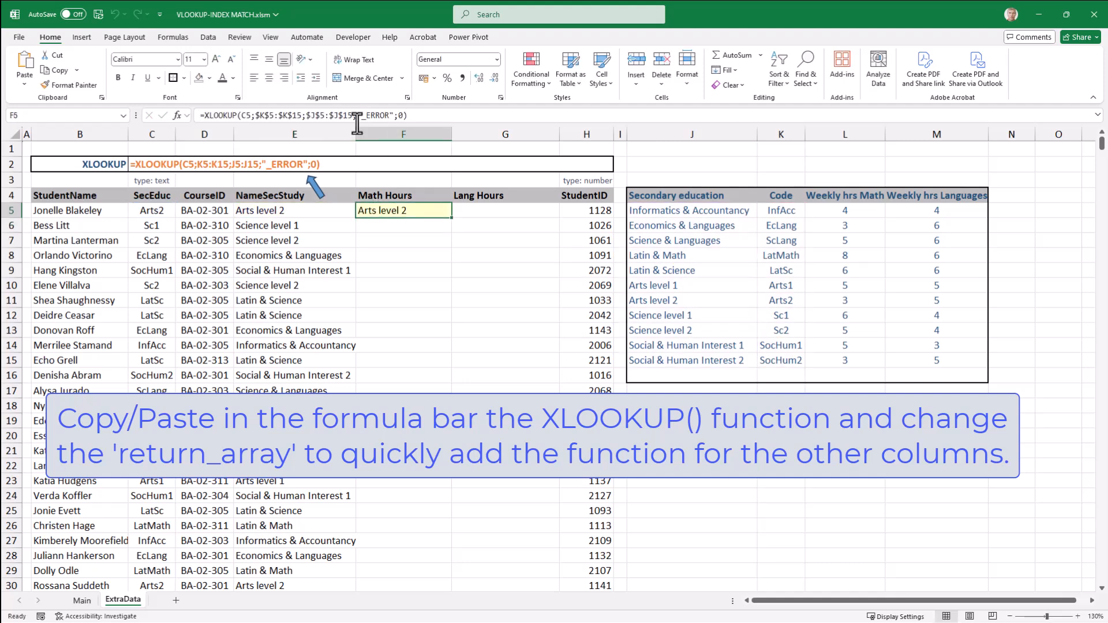
# Step: Change the return array of the XLOOKUP formula in F5 to $L$5:$L$15 to fetch the weekly math hours
pyautogui.doubleClick(413, 210)
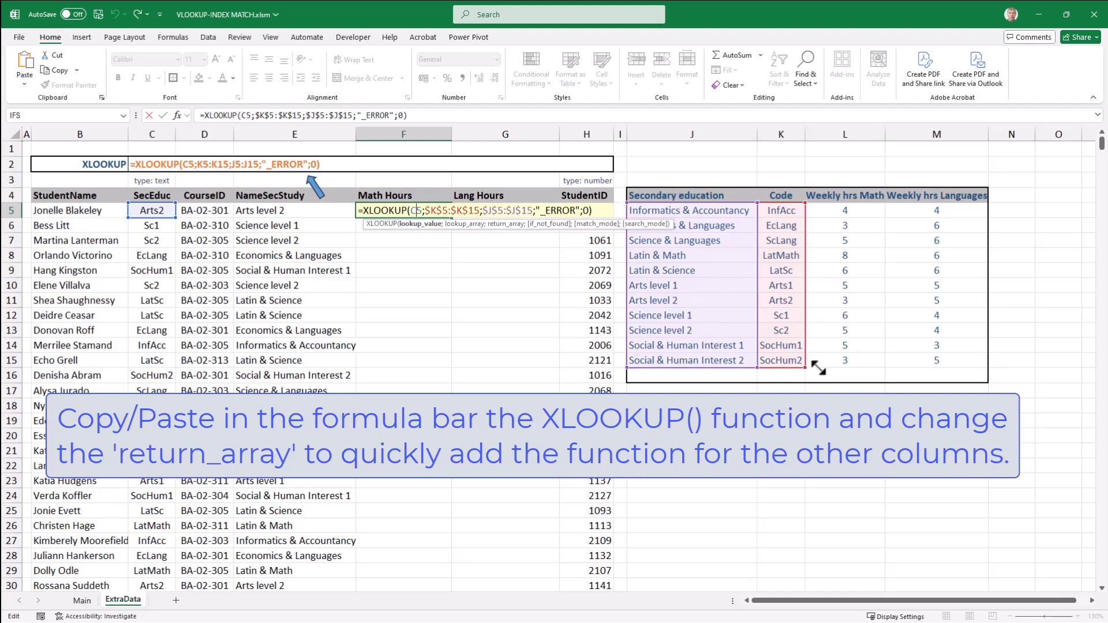
pyautogui.click(493, 210)
pyautogui.press('BackSpace')
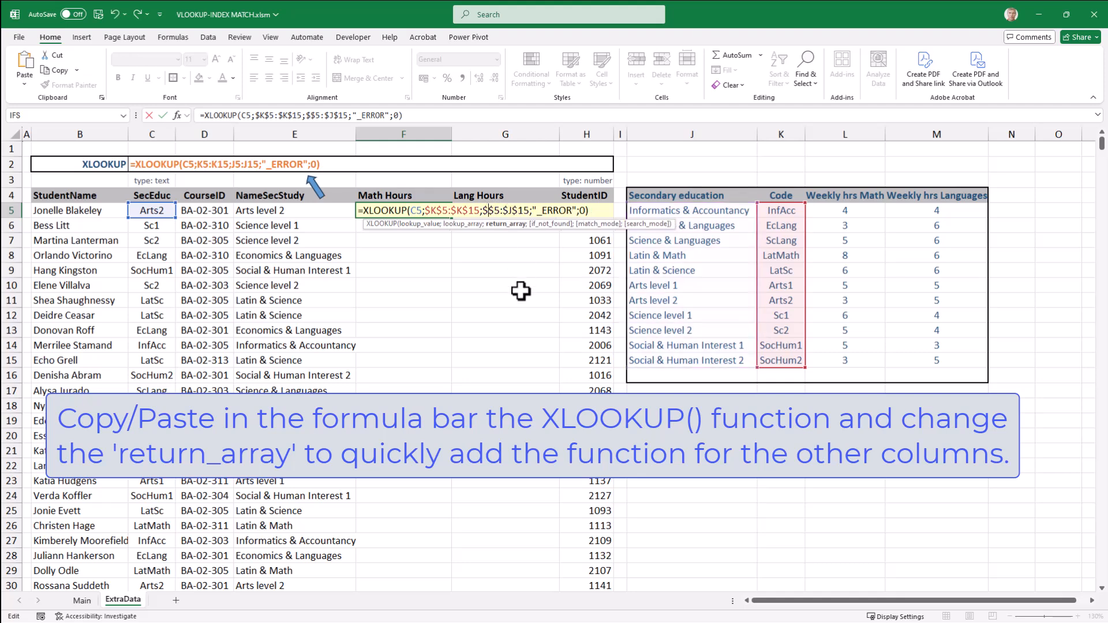
pyautogui.write('L$5:$')
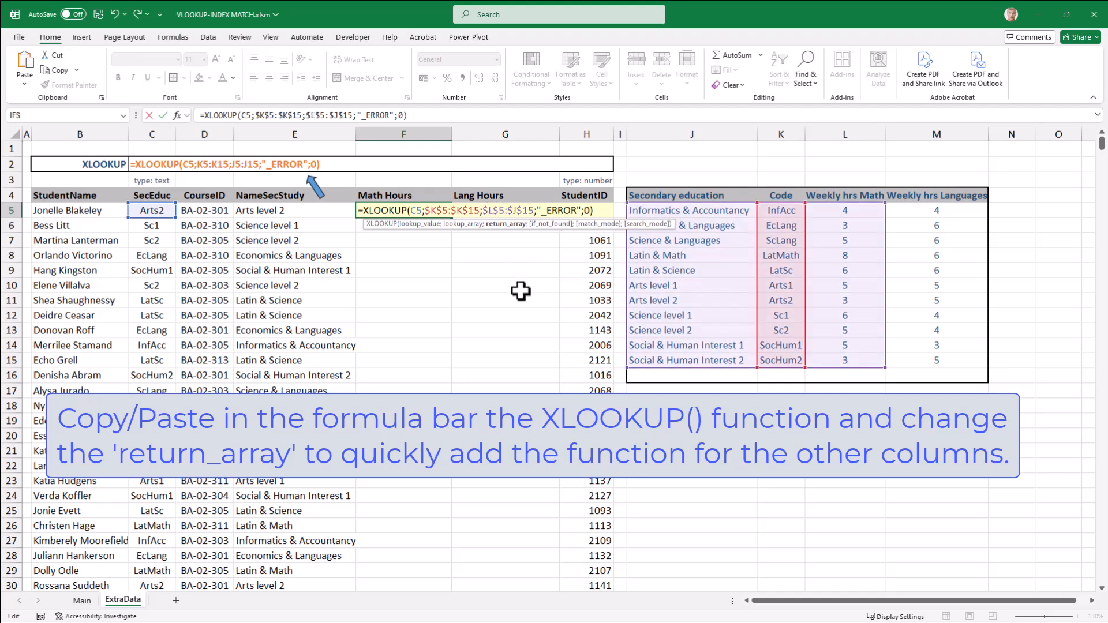
pyautogui.write('L')
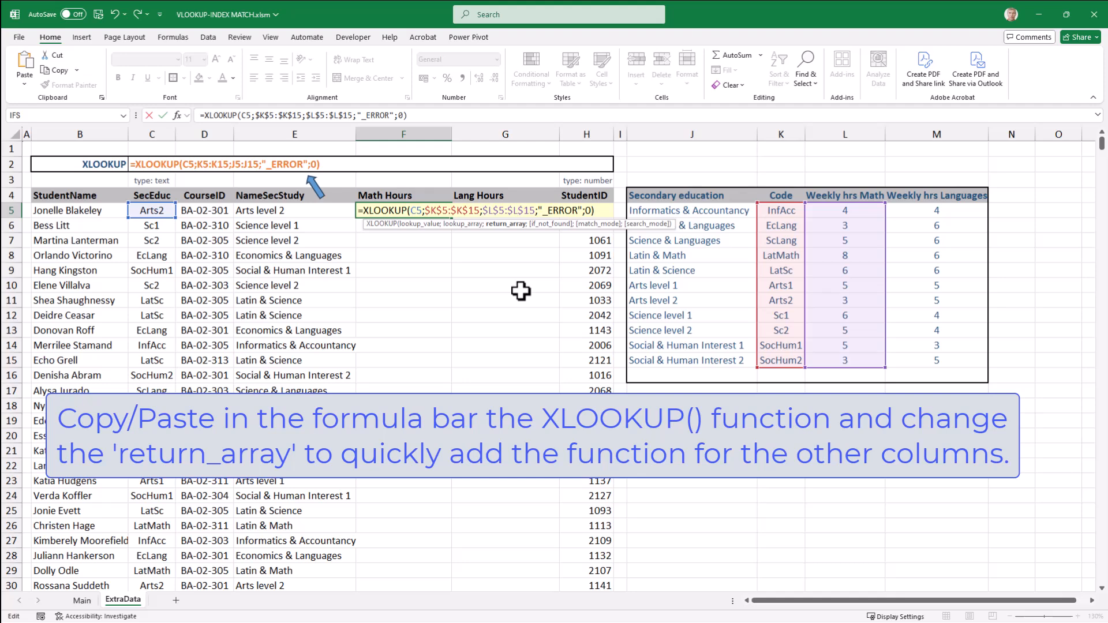
pyautogui.hotkey('ctrl', 'Return')
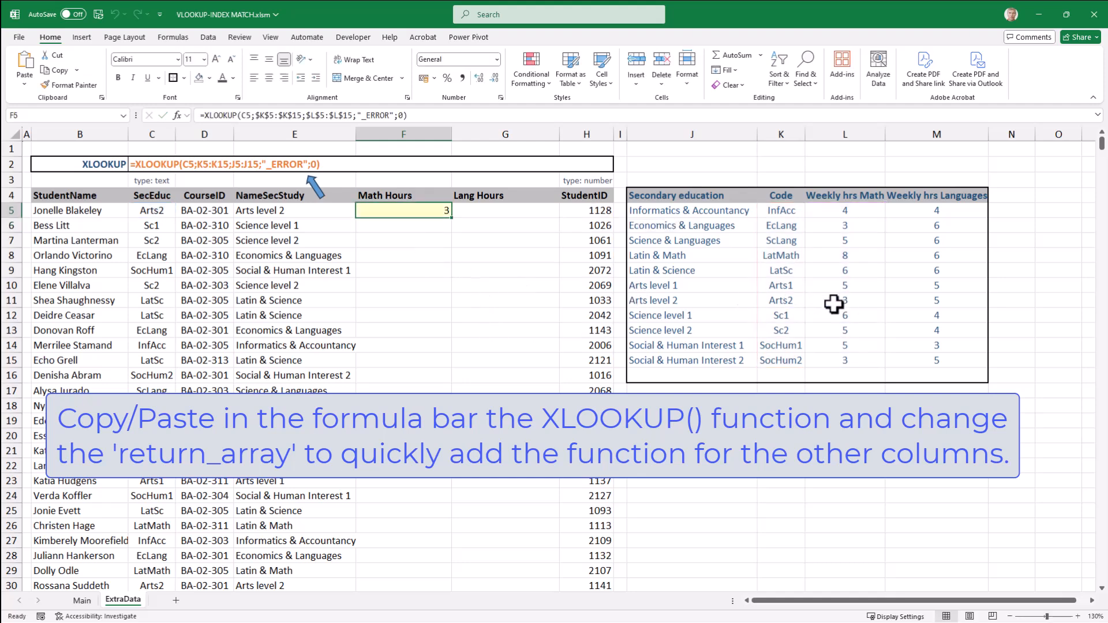
# Step: Fill the F5 XLOOKUP formula down the Math Hours column to the last data row, F952, and return to F5
pyautogui.press('Left')
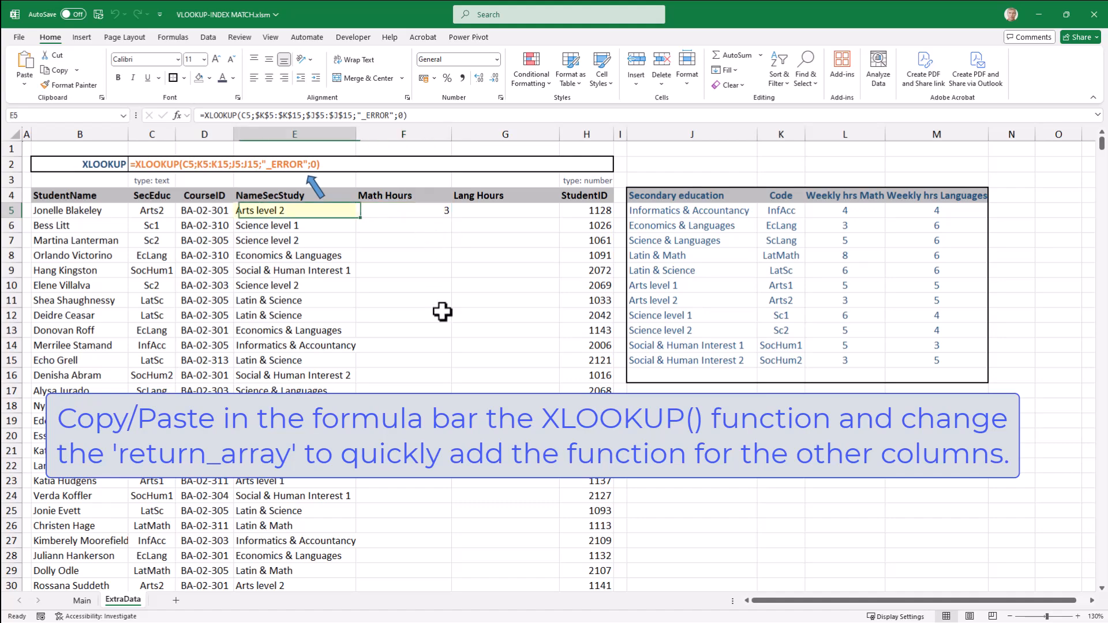
pyautogui.hotkey('ctrl', 'Down')
pyautogui.press('Right')
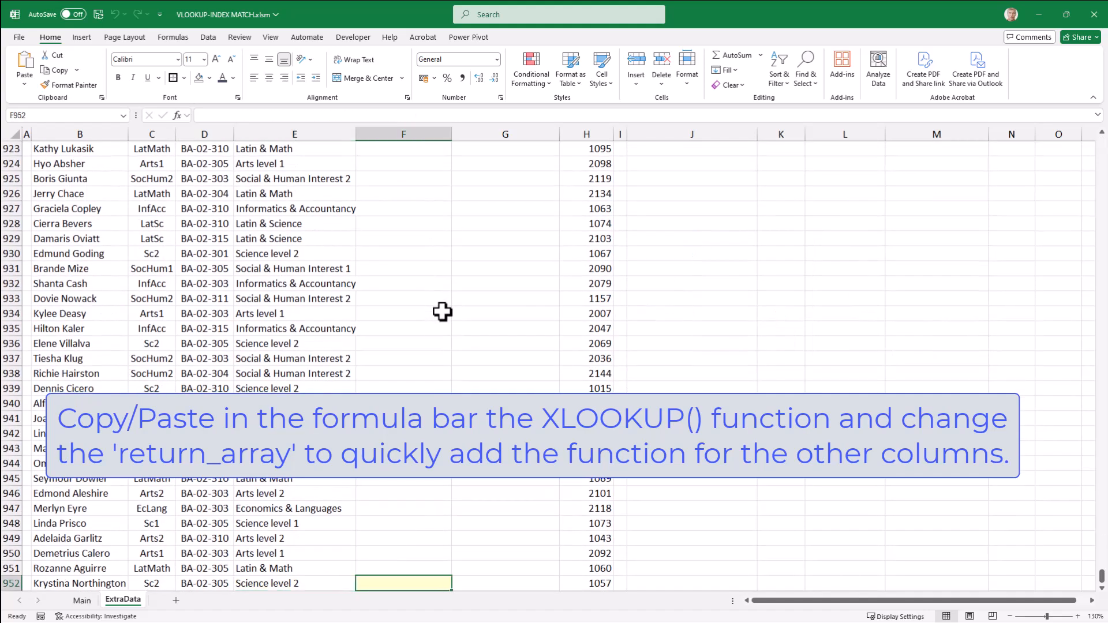
pyautogui.hotkey('ctrl', 'shift', 'Up')
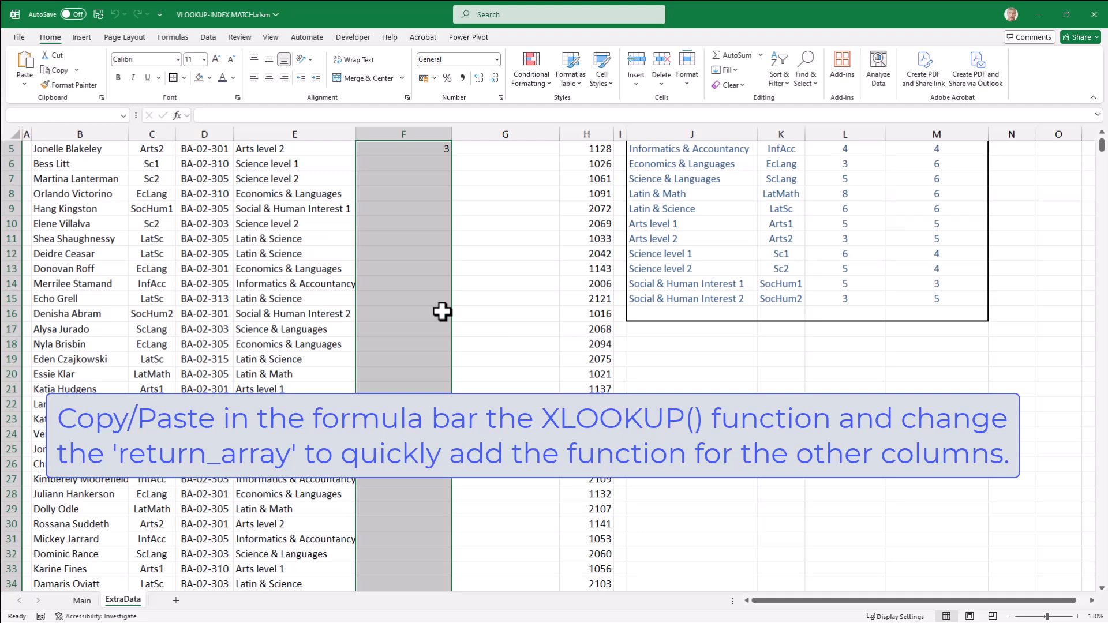
pyautogui.hotkey('ctrl', 'v')
pyautogui.press('Up')
pyautogui.press('Up')
pyautogui.press('Up')
pyautogui.press('Up')
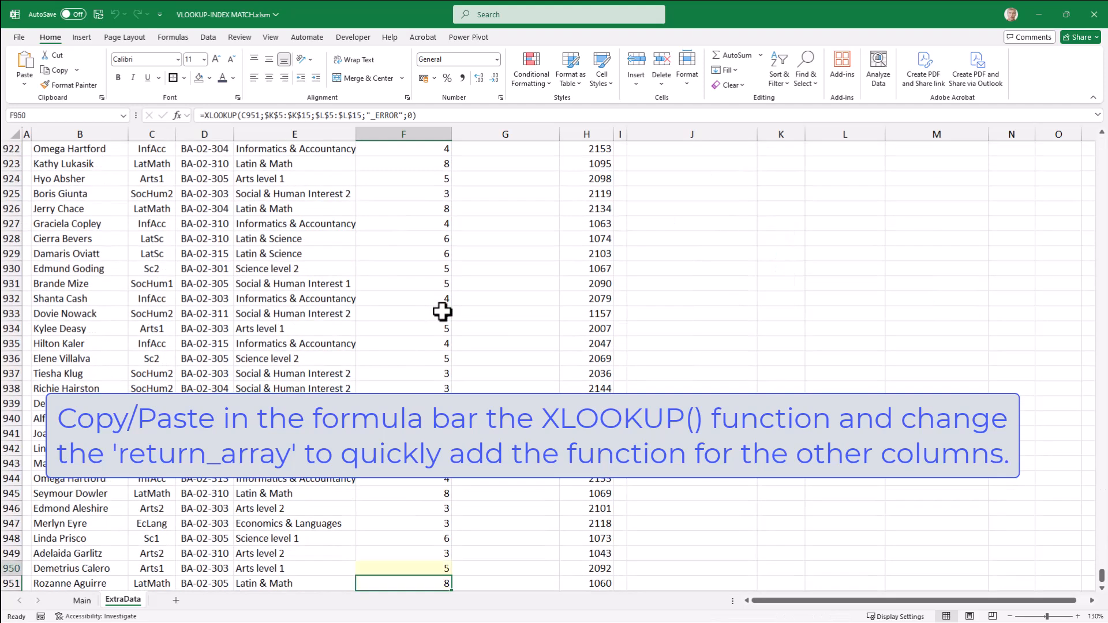
pyautogui.hotkey('ctrl', 'Up')
pyautogui.press('Down')
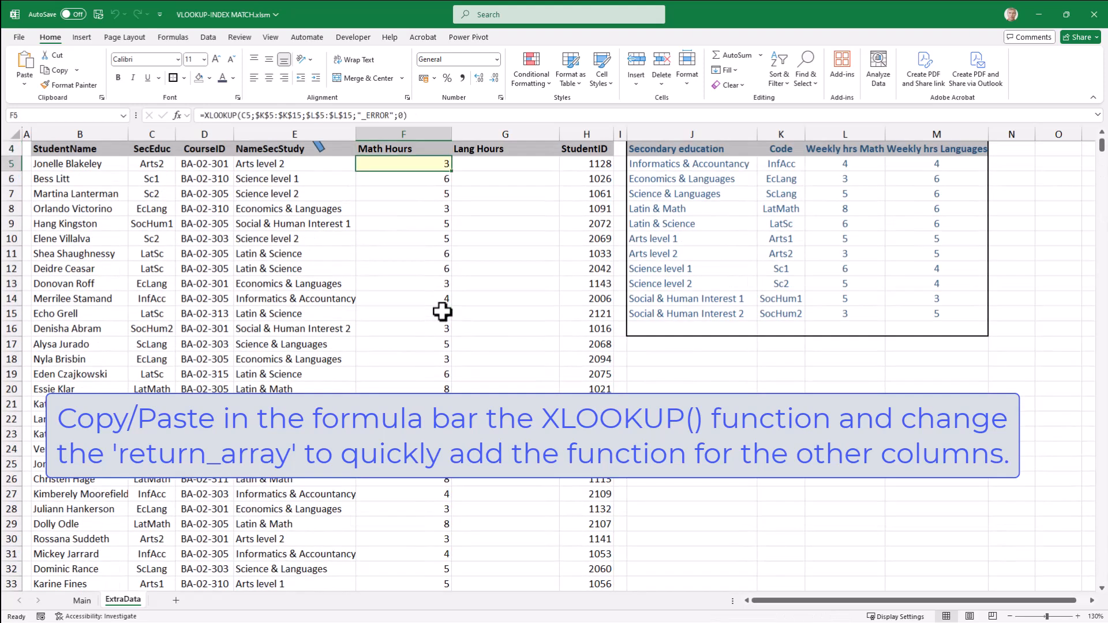
# Step: Enter the copied formula =XLOOKUP(C5;$K$5:$K$15;$J$5:$J$15;"_ERROR";0) in the first Lang Hours cell, G5
pyautogui.click(484, 164)
pyautogui.click(435, 119)
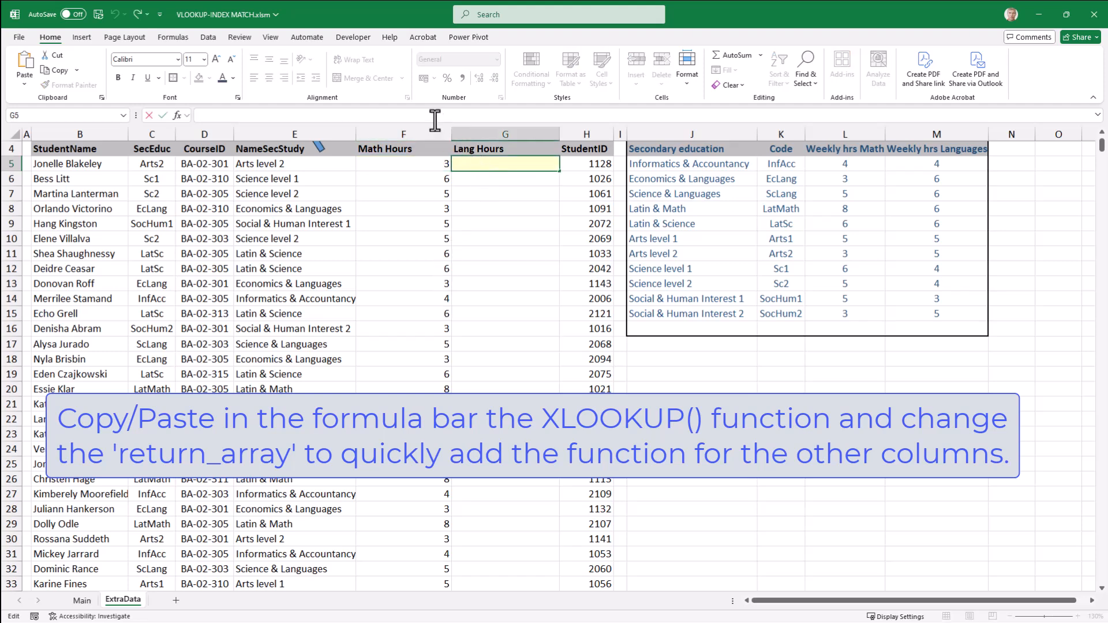
pyautogui.write('=XLOOKUP(C5;$K$5:$K$15;$J$5:$J$15;"_ERROR";0)')
pyautogui.hotkey('ctrl', 'Return')
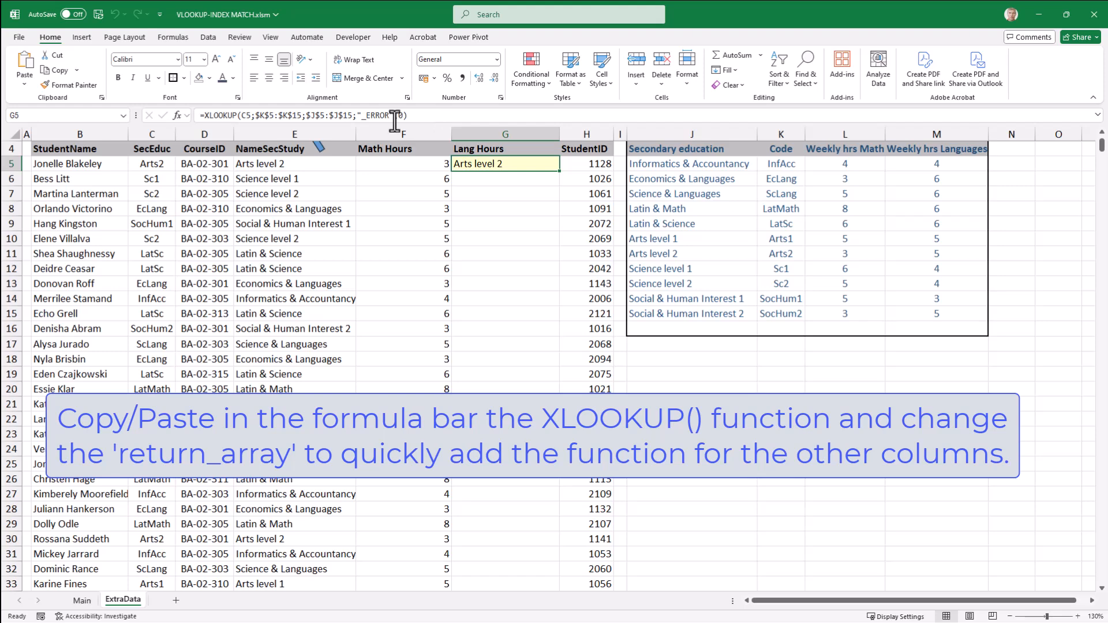
# Step: Change the return array of the XLOOKUP formula in G5 to $M$5:$M$15 to fetch the weekly language hours
pyautogui.doubleClick(514, 165)
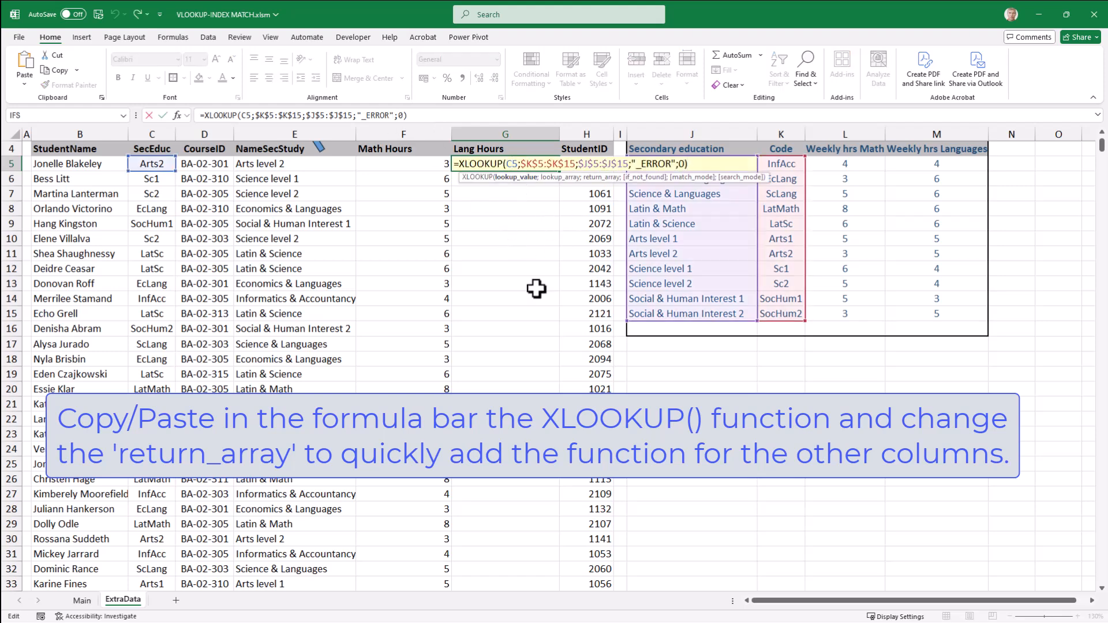
pyautogui.press('Right')
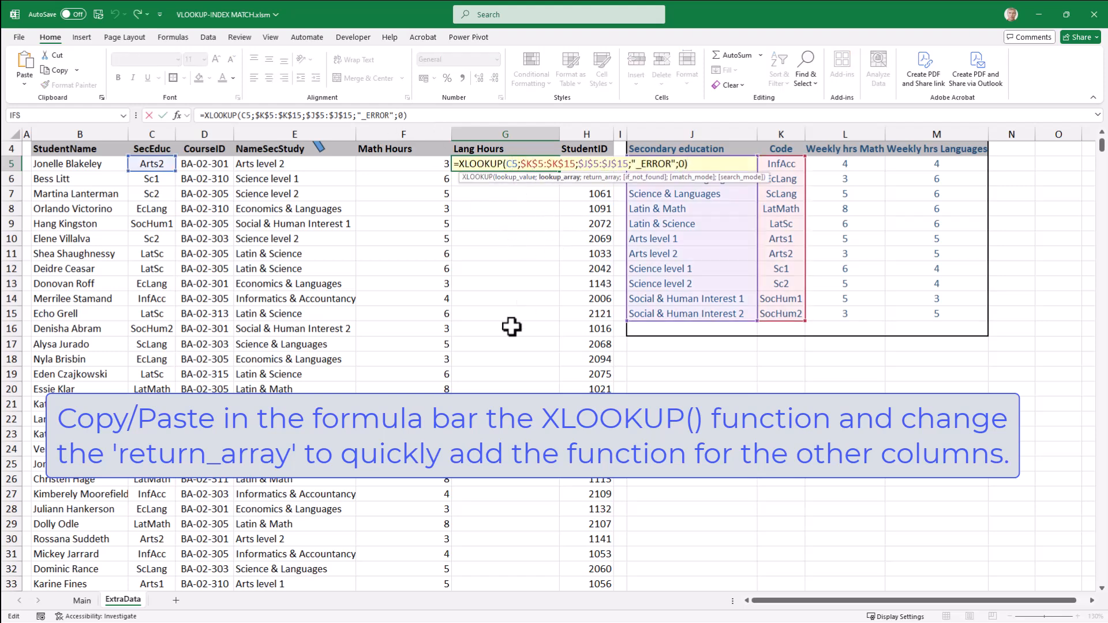
pyautogui.press('Right')
pyautogui.press('Right')
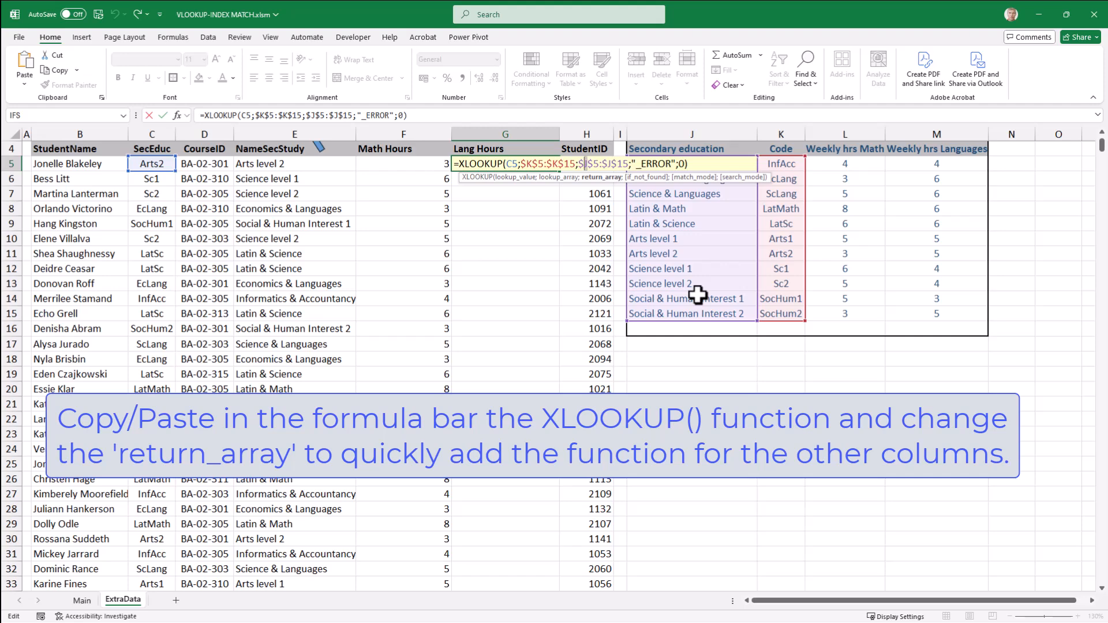
pyautogui.write('M$5:$')
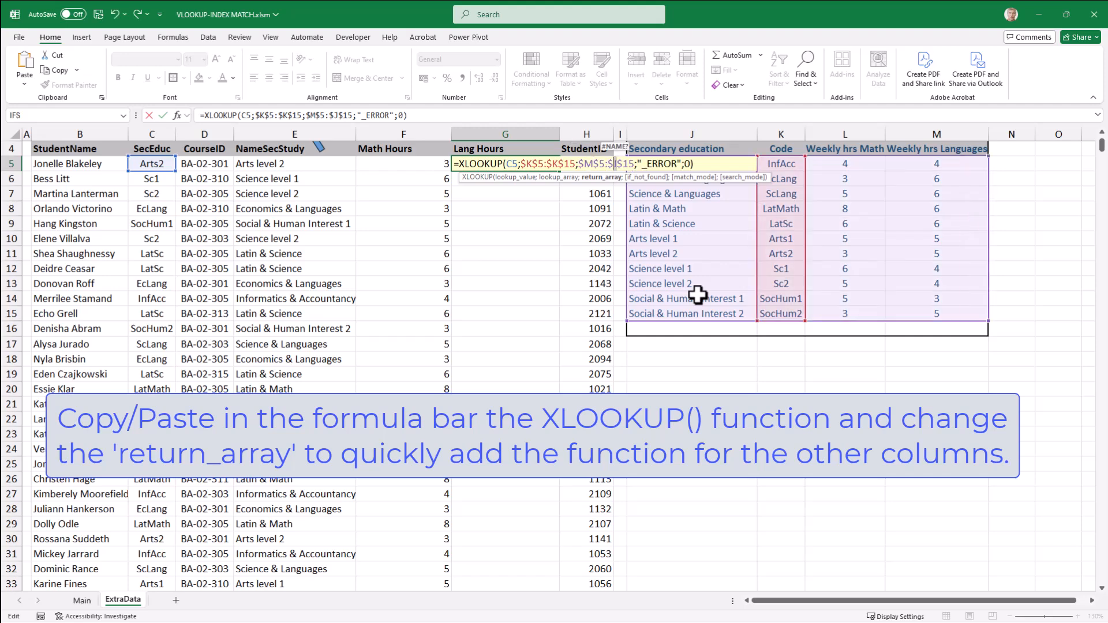
pyautogui.write('M')
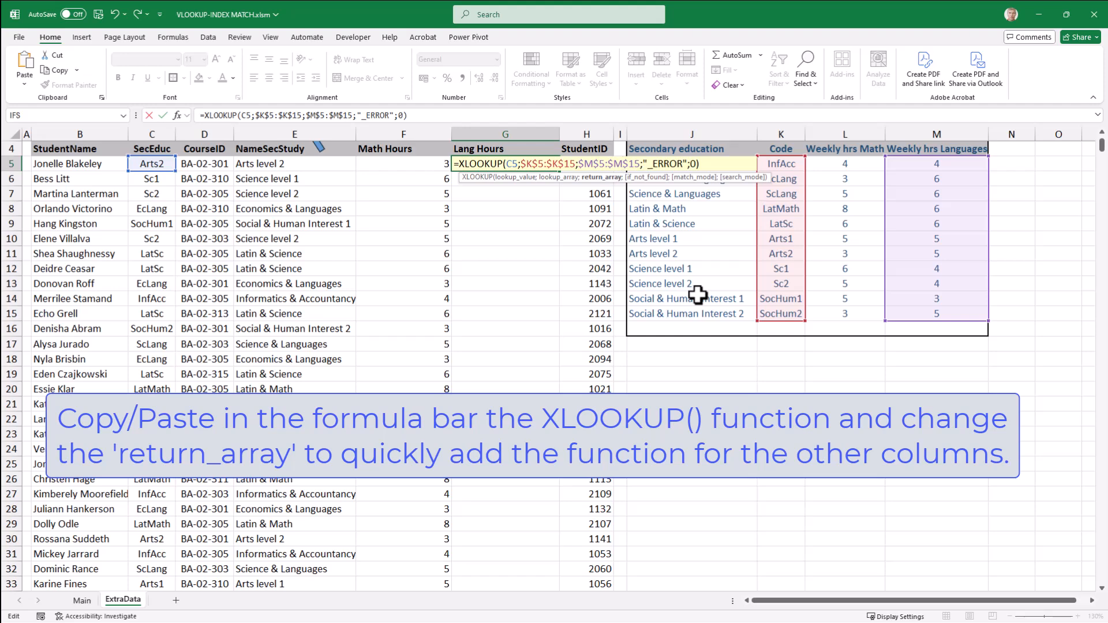
pyautogui.hotkey('ctrl', 'Return')
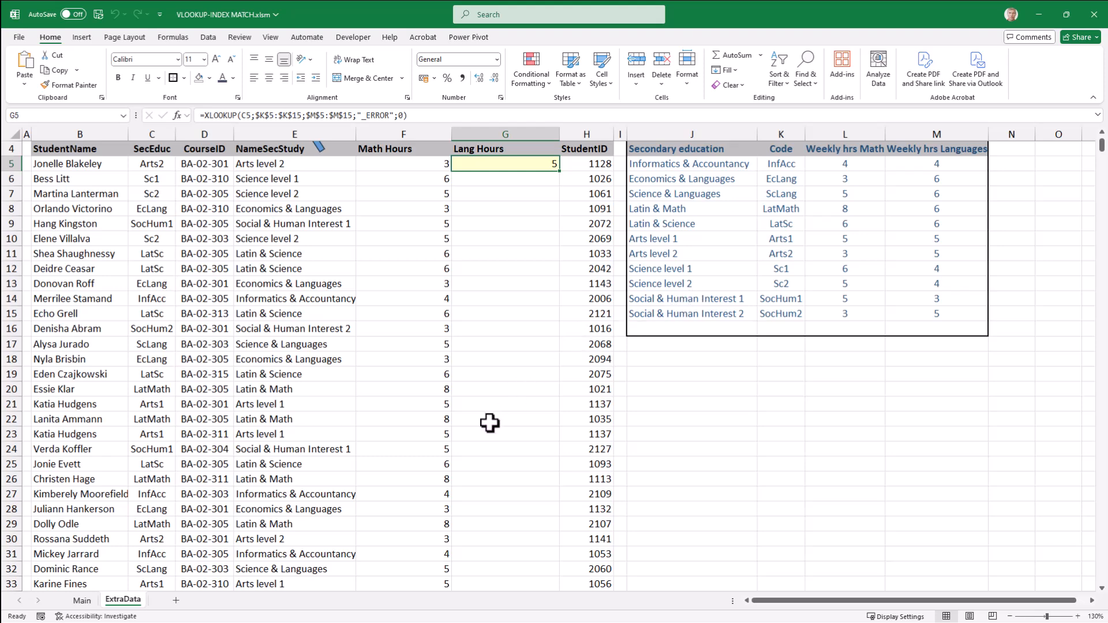
# Step: Fill the G5 XLOOKUP formula down the Lang Hours column to G952 and return to G5
pyautogui.click(443, 407)
pyautogui.doubleClick(443, 411)
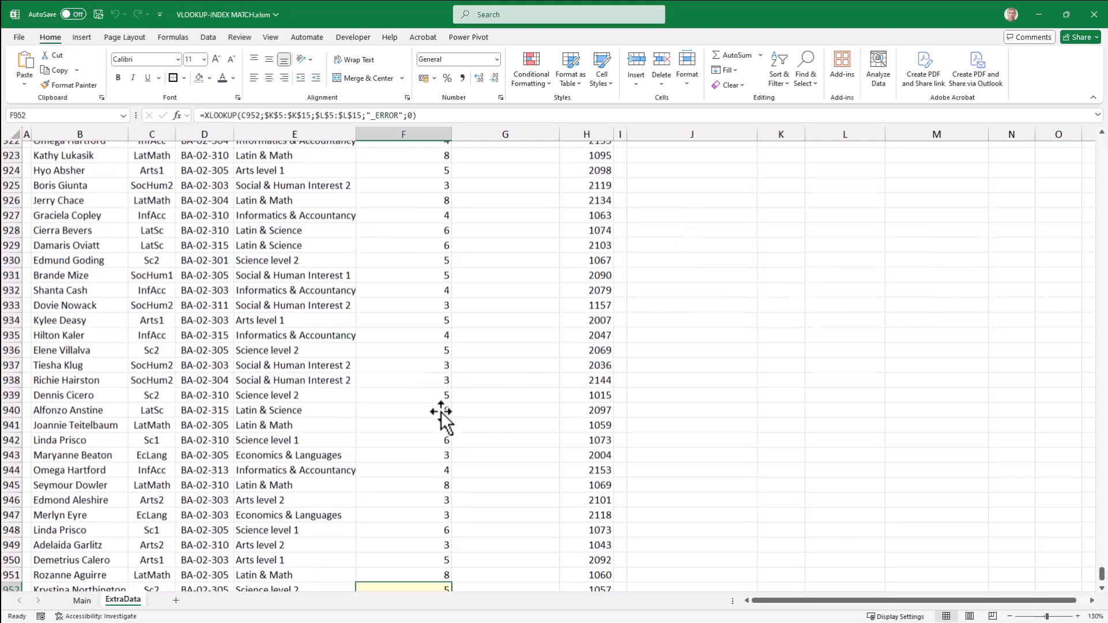
pyautogui.press('Right')
pyautogui.hotkey('ctrl', 'shift', 'Up')
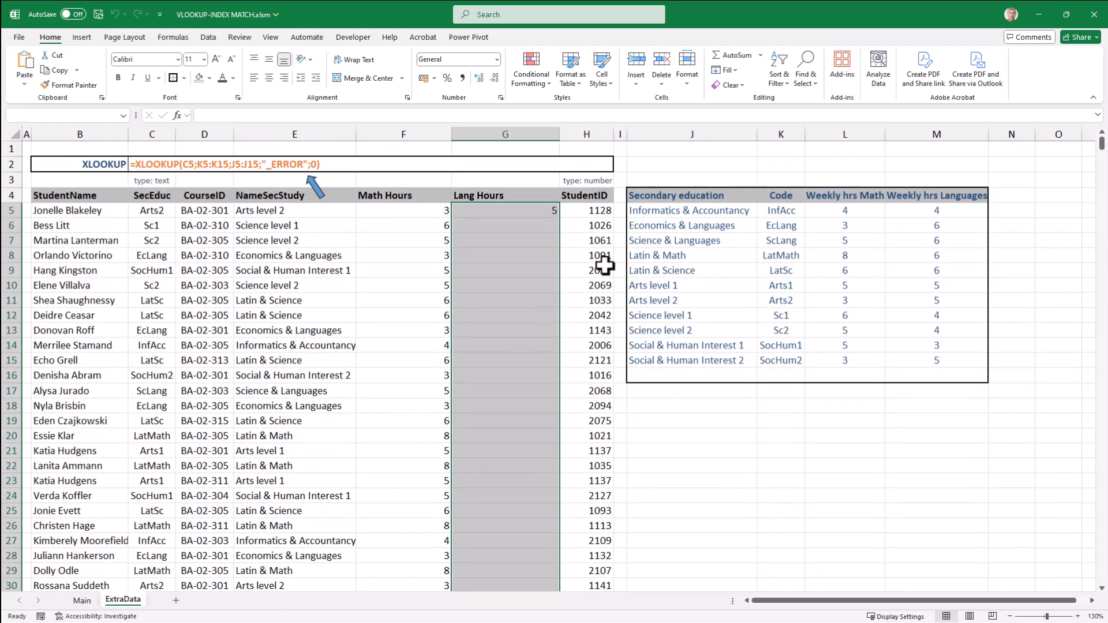
pyautogui.click(736, 73)
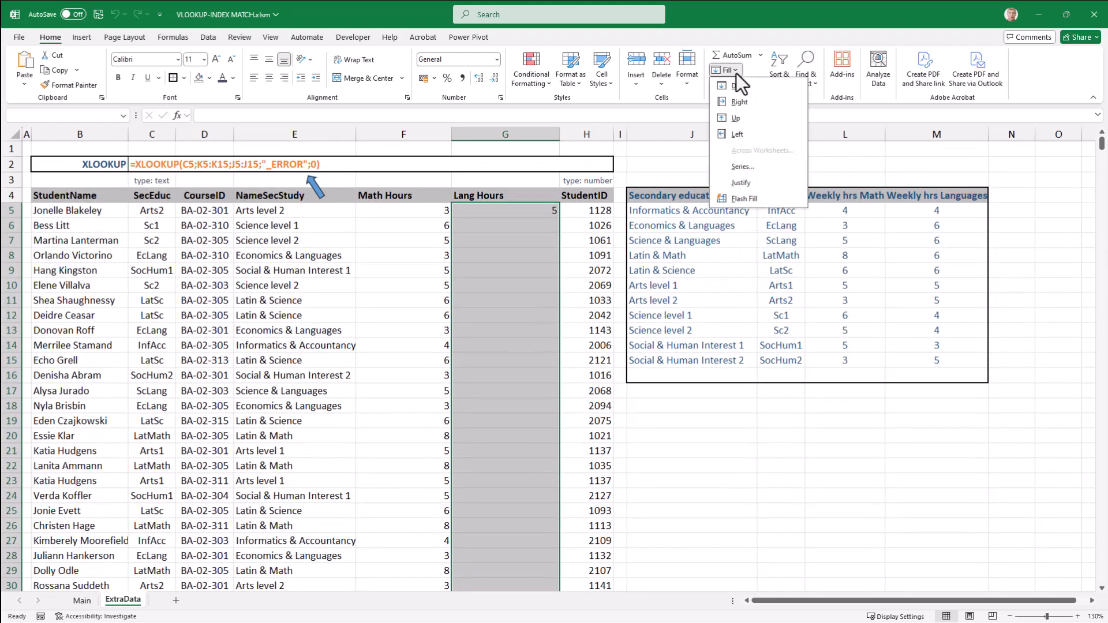
pyautogui.click(740, 85)
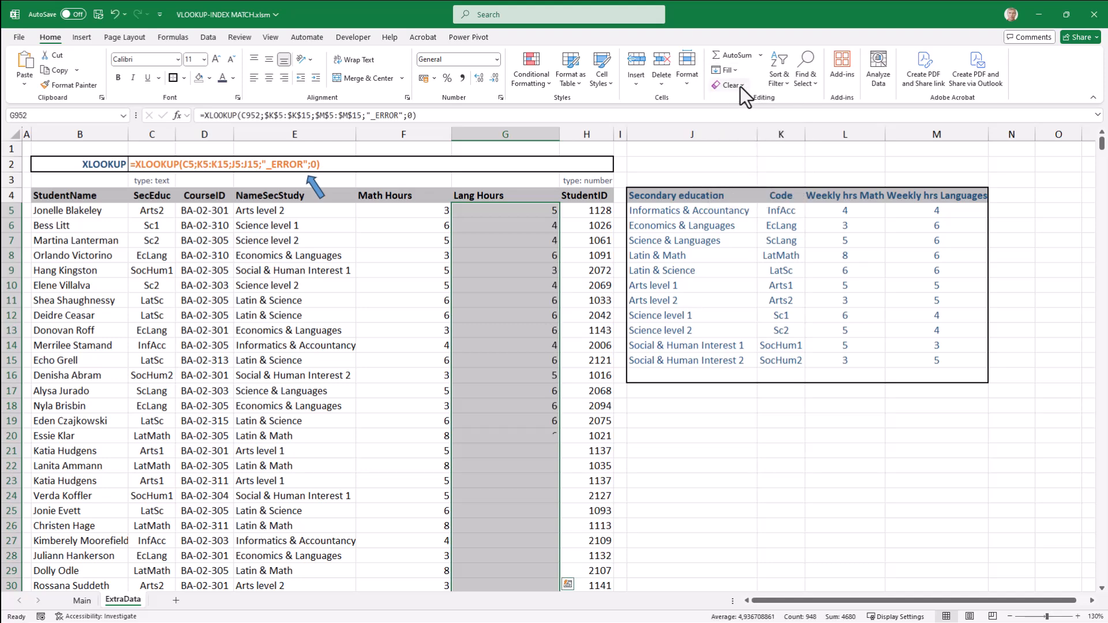
pyautogui.click(524, 271)
pyautogui.click(532, 214)
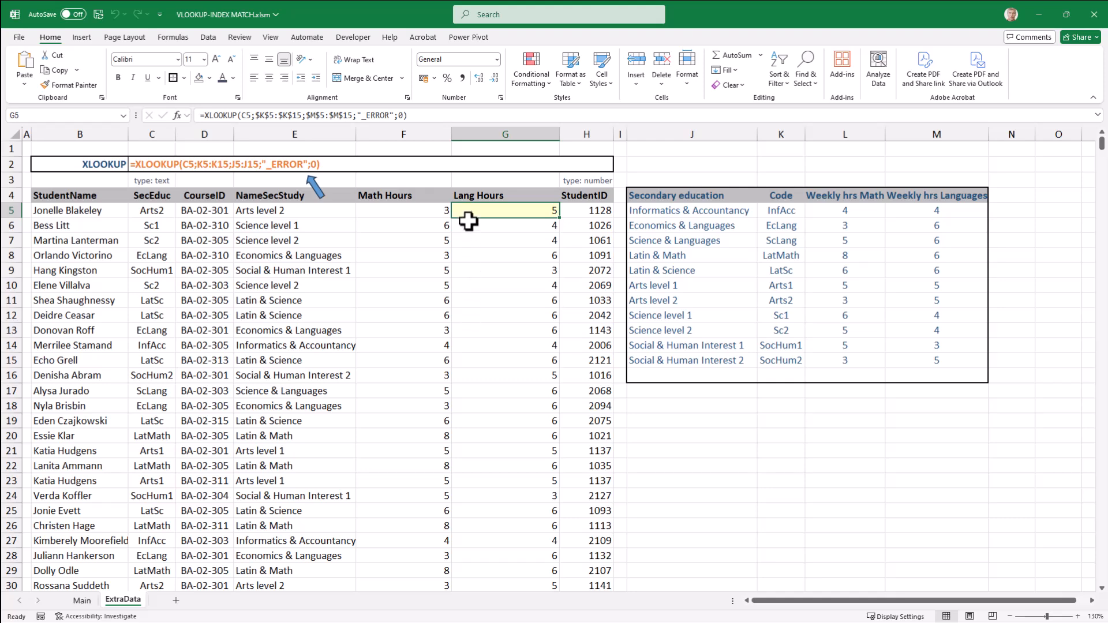
# Step: Examine the StudentName, Math Hours and StudentID cells in row 5 of ExtraData, and the NameStudent and id columns on the Main sheet
pyautogui.click(102, 212)
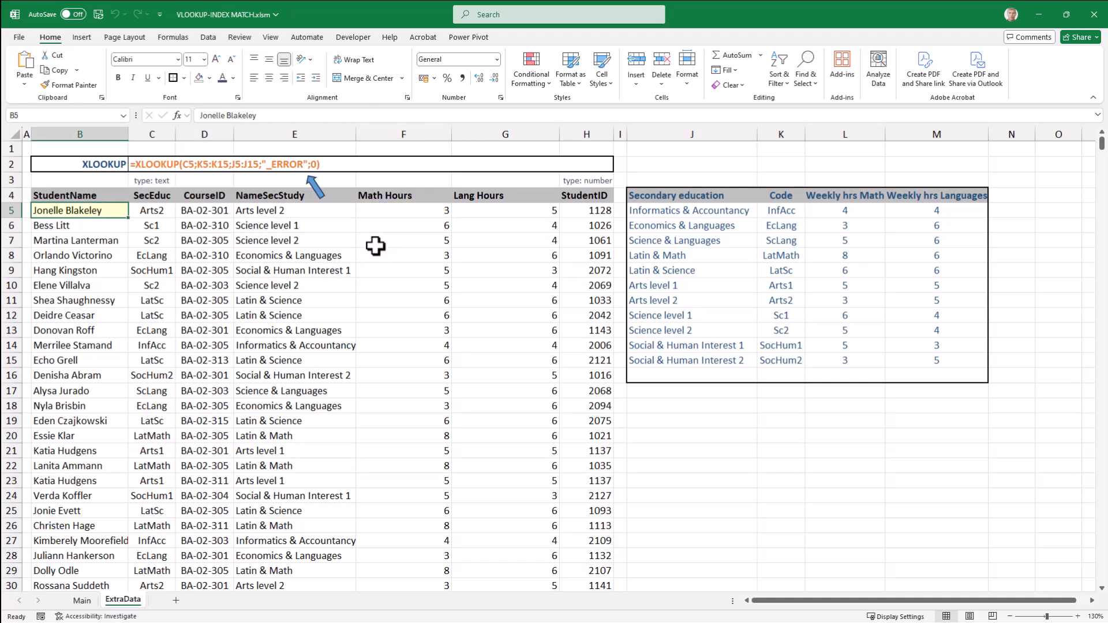
pyautogui.click(378, 212)
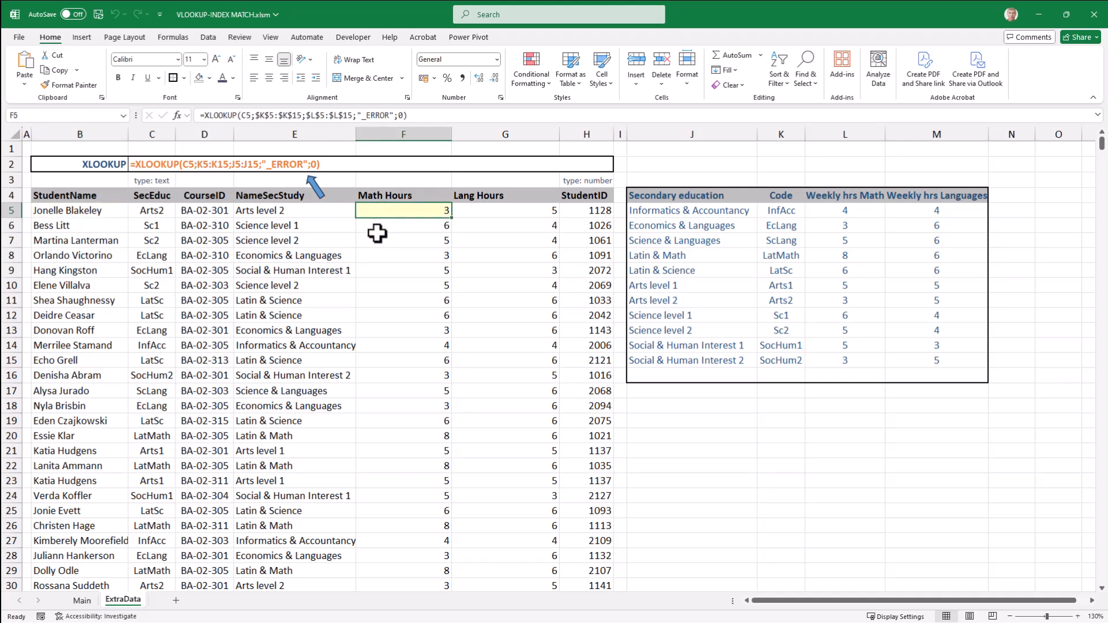
pyautogui.click(596, 211)
pyautogui.click(423, 212)
pyautogui.click(82, 600)
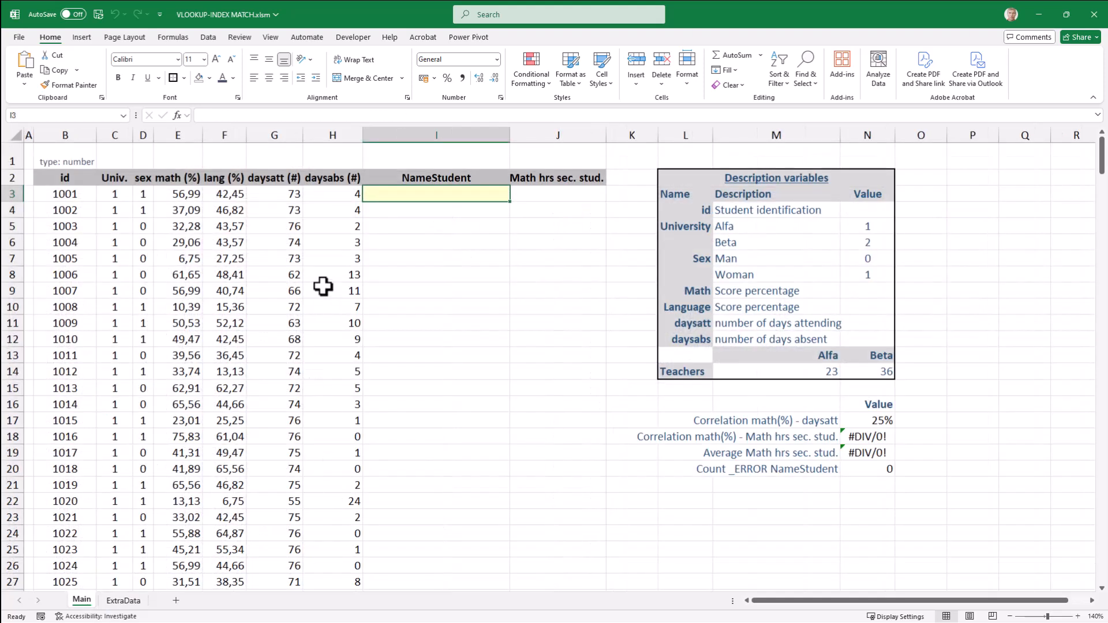
pyautogui.click(426, 221)
pyautogui.click(426, 193)
pyautogui.click(70, 195)
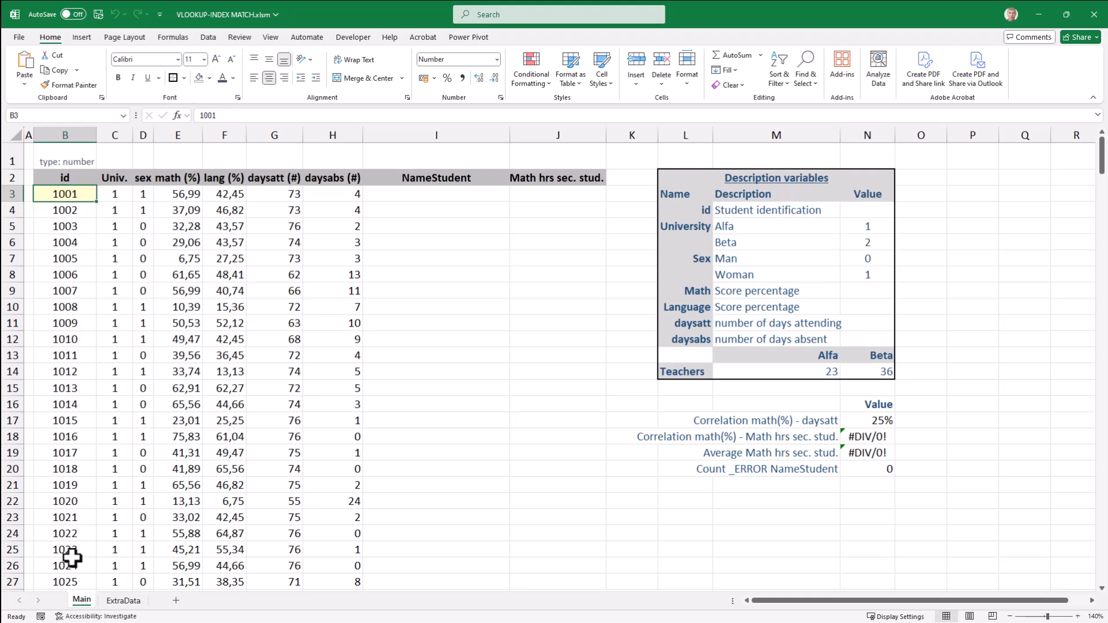
# Step: Go back to ExtraData and examine how the StudentID in H8 relates to the student name and Math Hours in row 8
pyautogui.click(126, 600)
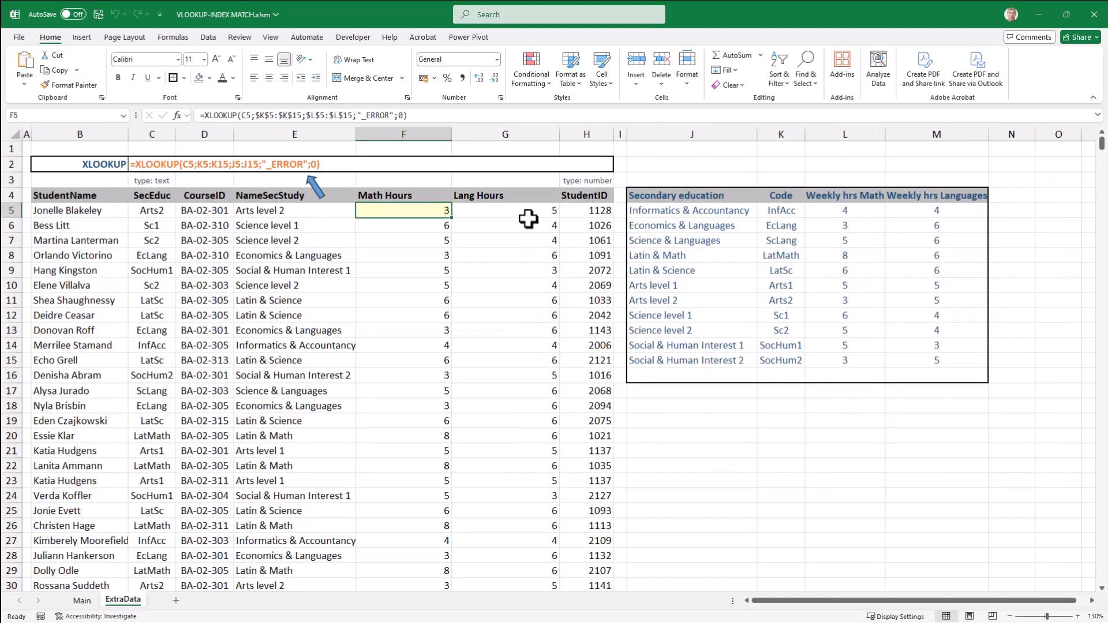
pyautogui.click(594, 213)
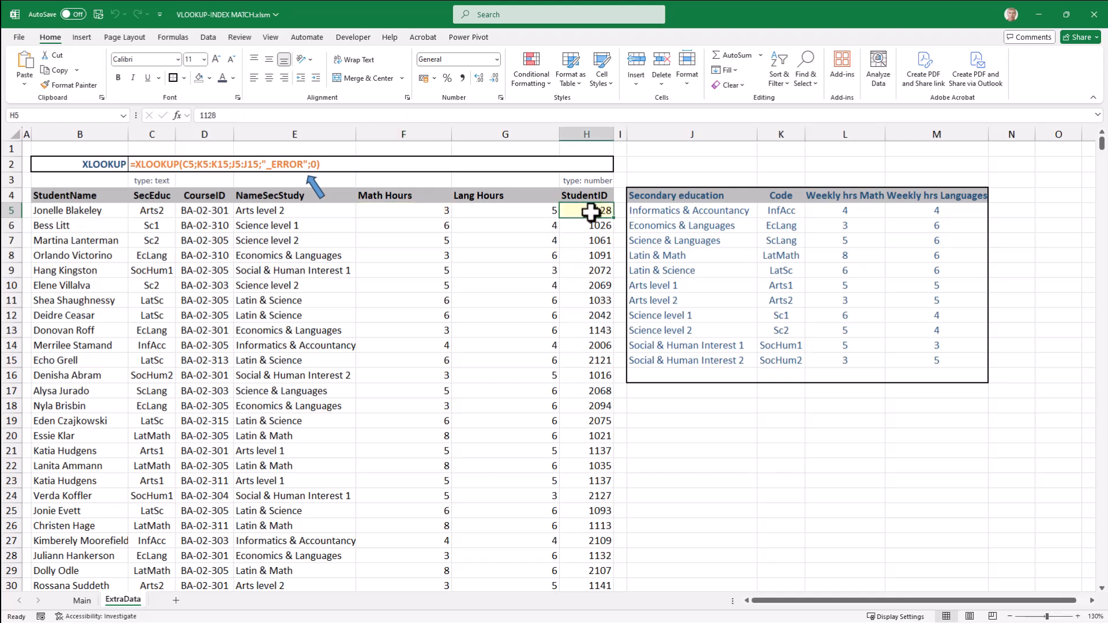
pyautogui.click(591, 255)
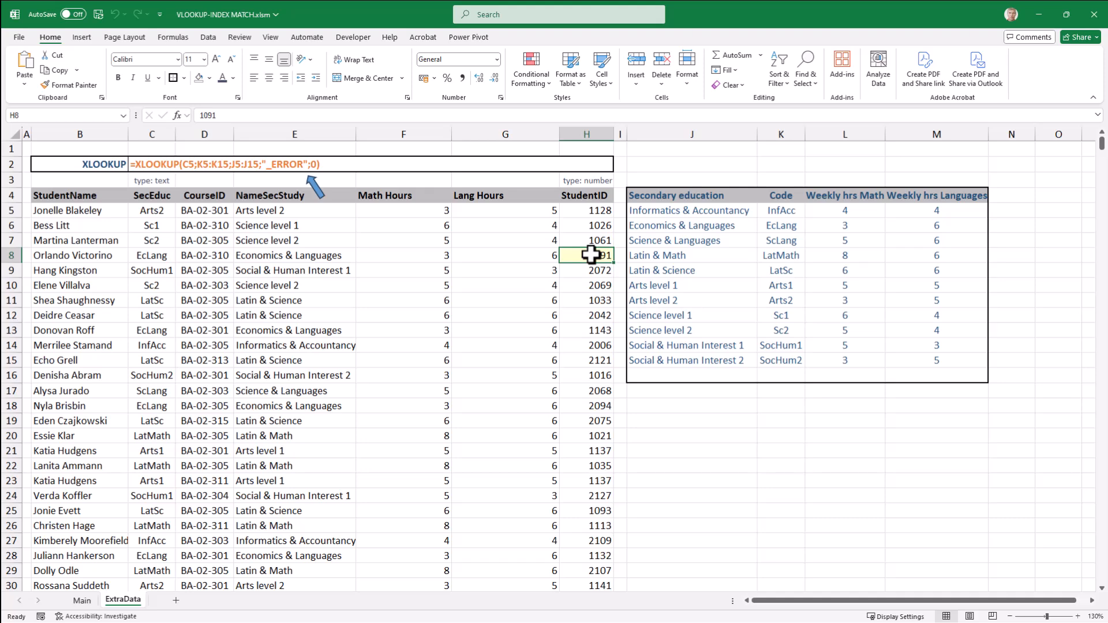
pyautogui.click(92, 254)
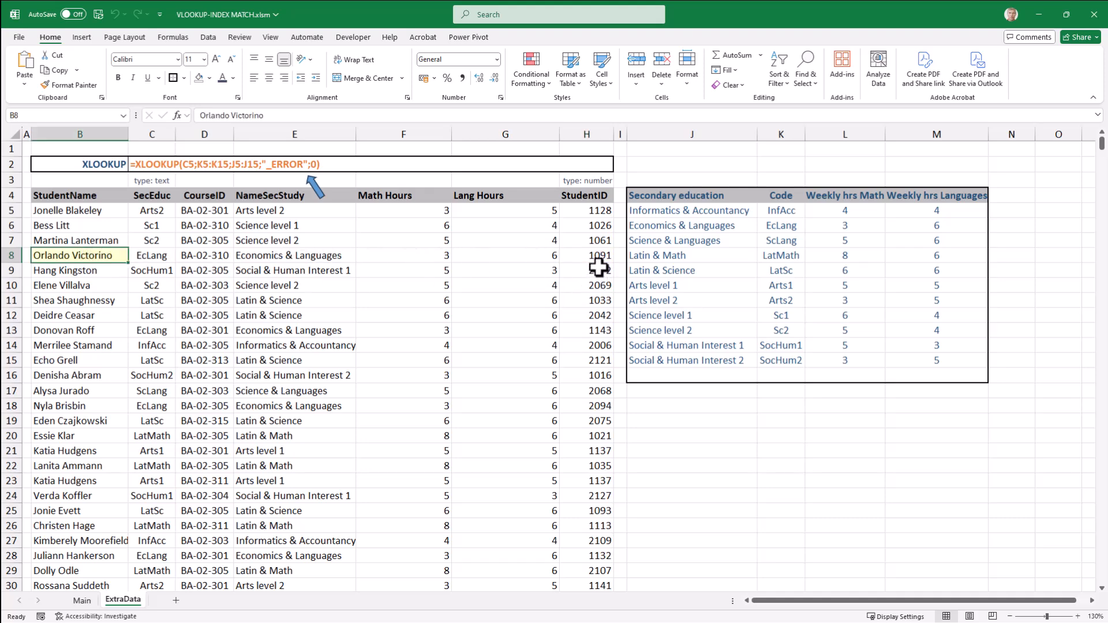
pyautogui.click(427, 255)
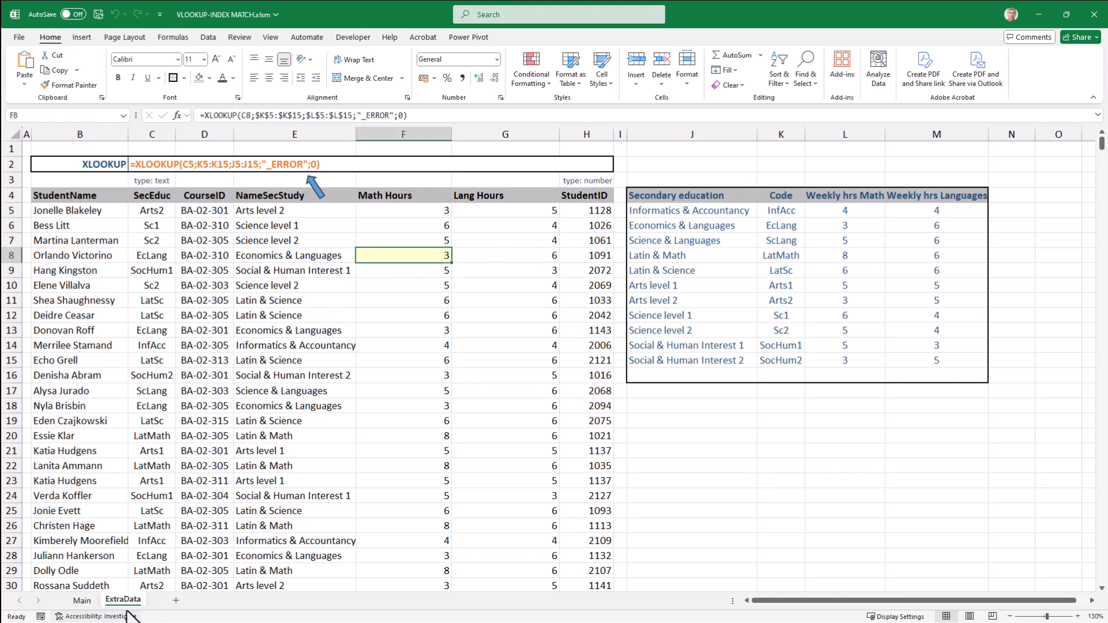
# Step: Inspect the lookup value and lookup array of the XLOOKUP formula in E5, leaving the formula unchanged
pyautogui.click(431, 209)
pyautogui.click(288, 212)
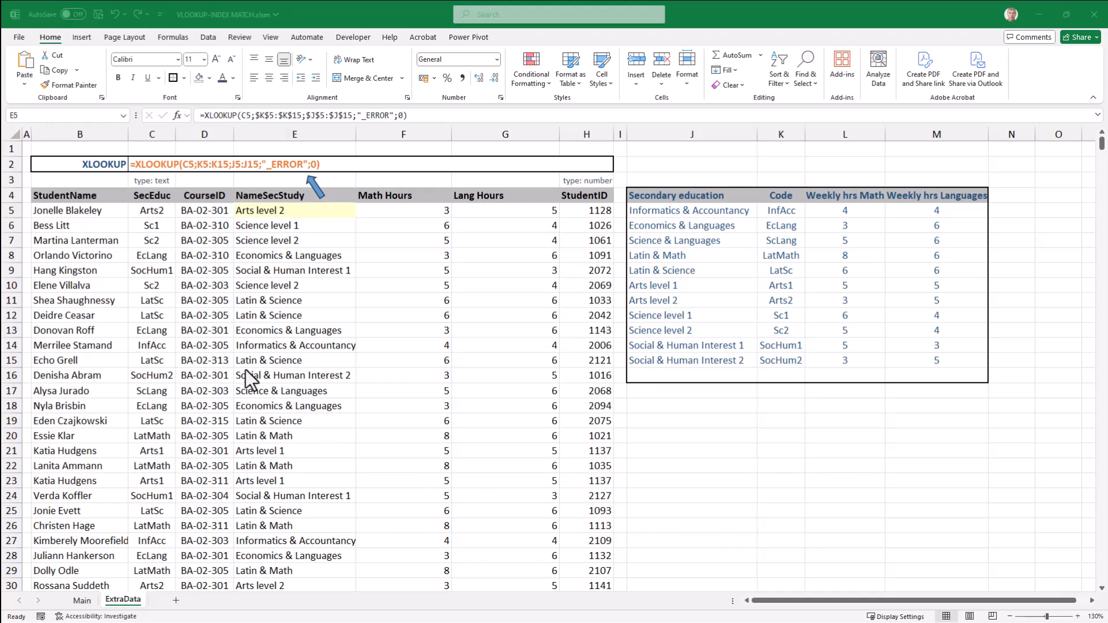
pyautogui.doubleClick(294, 213)
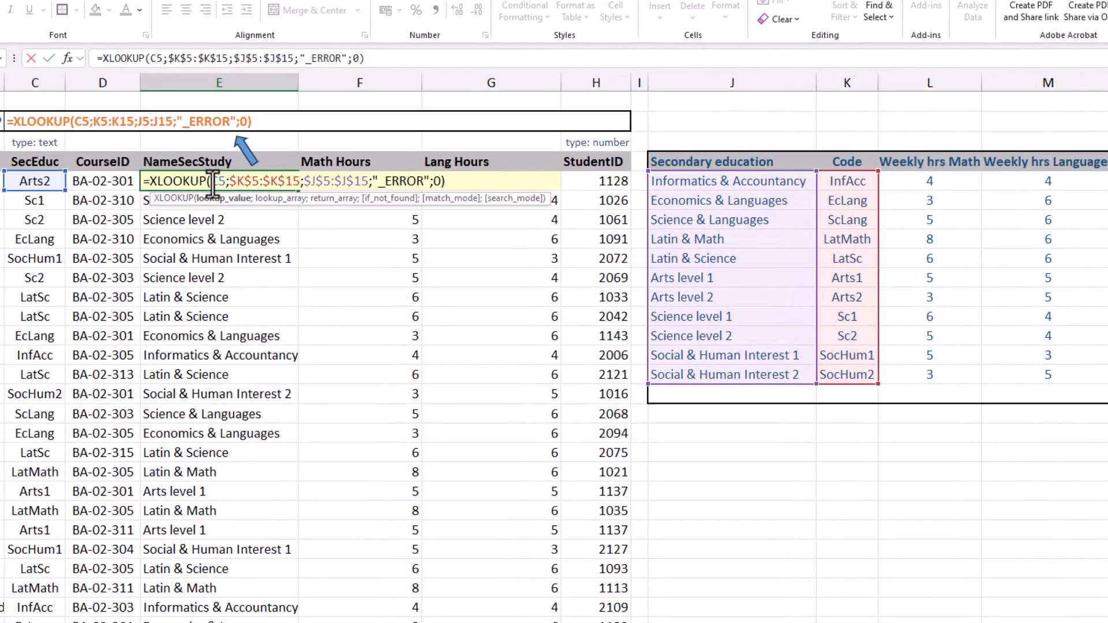
pyautogui.press('Escape')
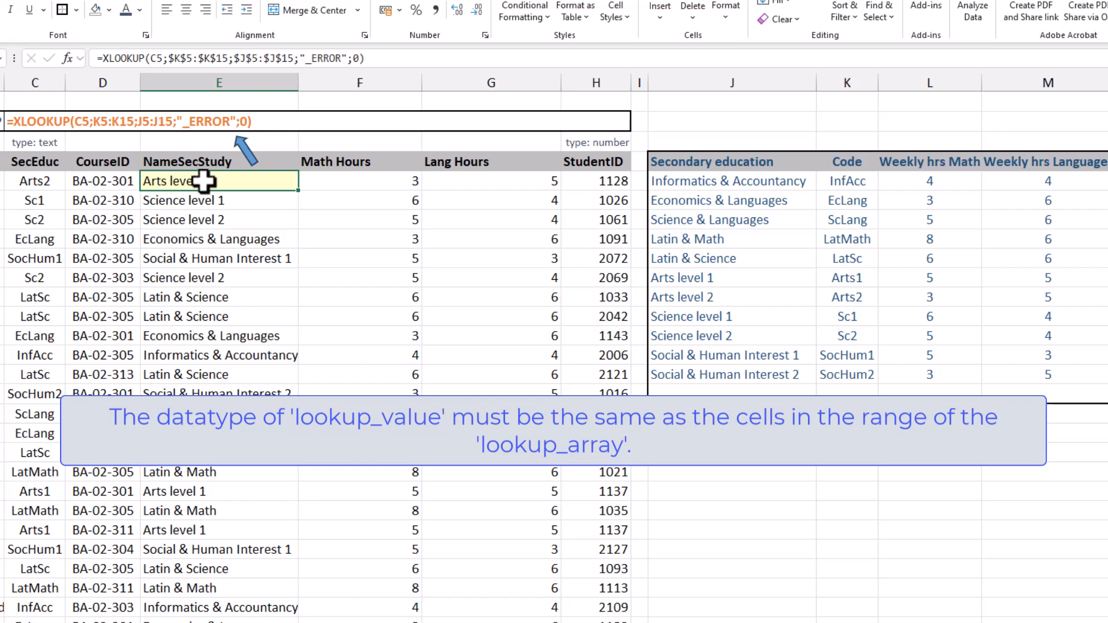
# Step: Compare the data type of the SecEduc lookup value in C5 with the Code cells in K5:K15 on ExtraData
pyautogui.click(31, 181)
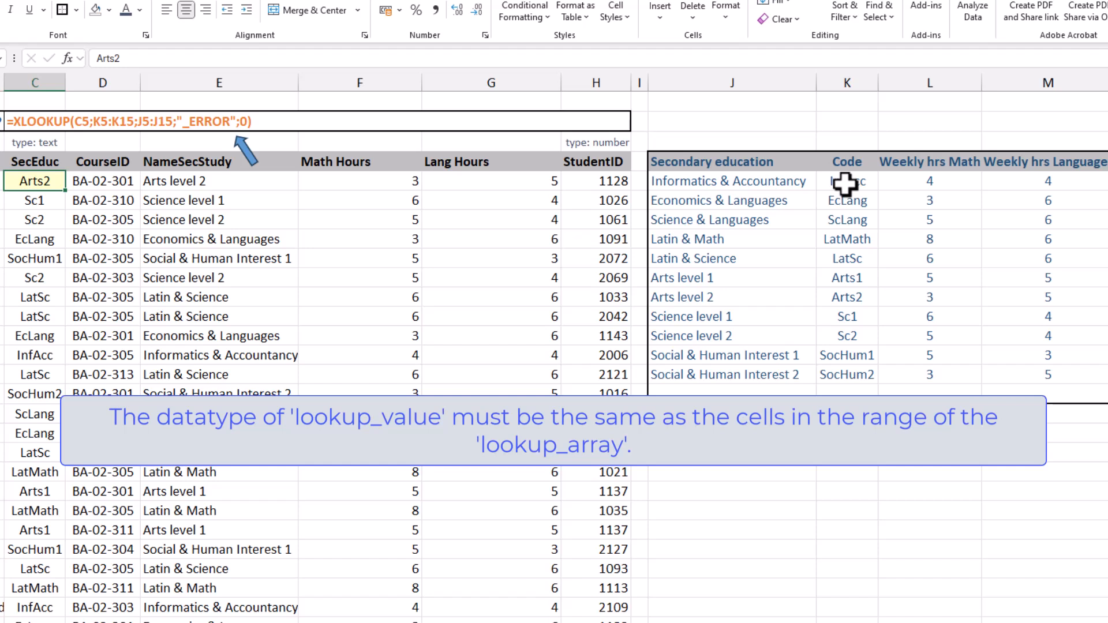
pyautogui.moveTo(846, 182); pyautogui.dragTo(855, 377)
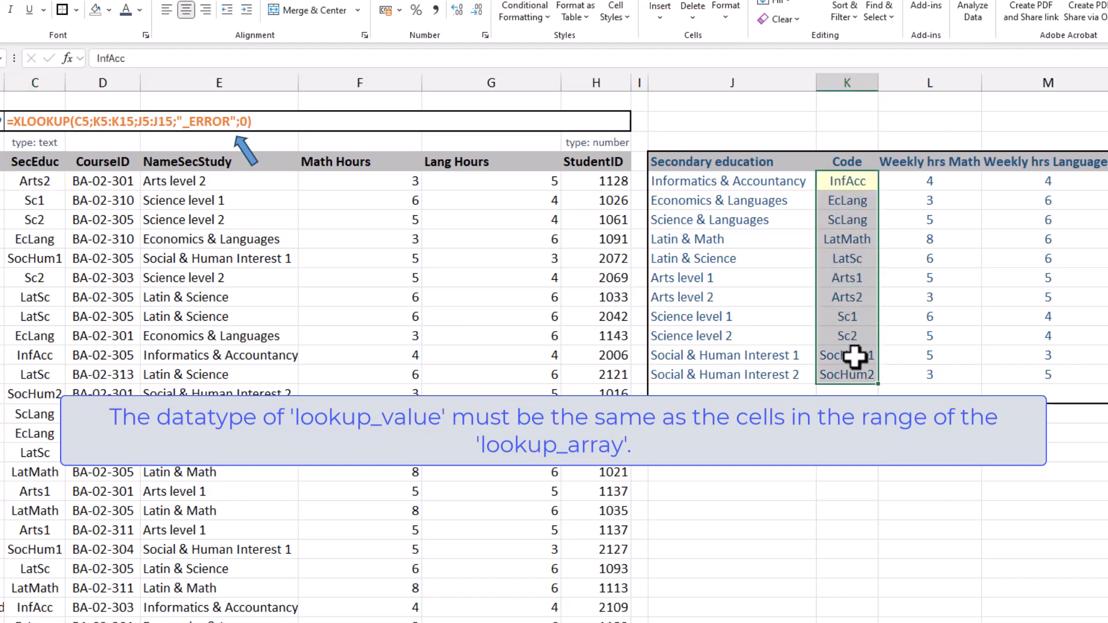
pyautogui.click(844, 183)
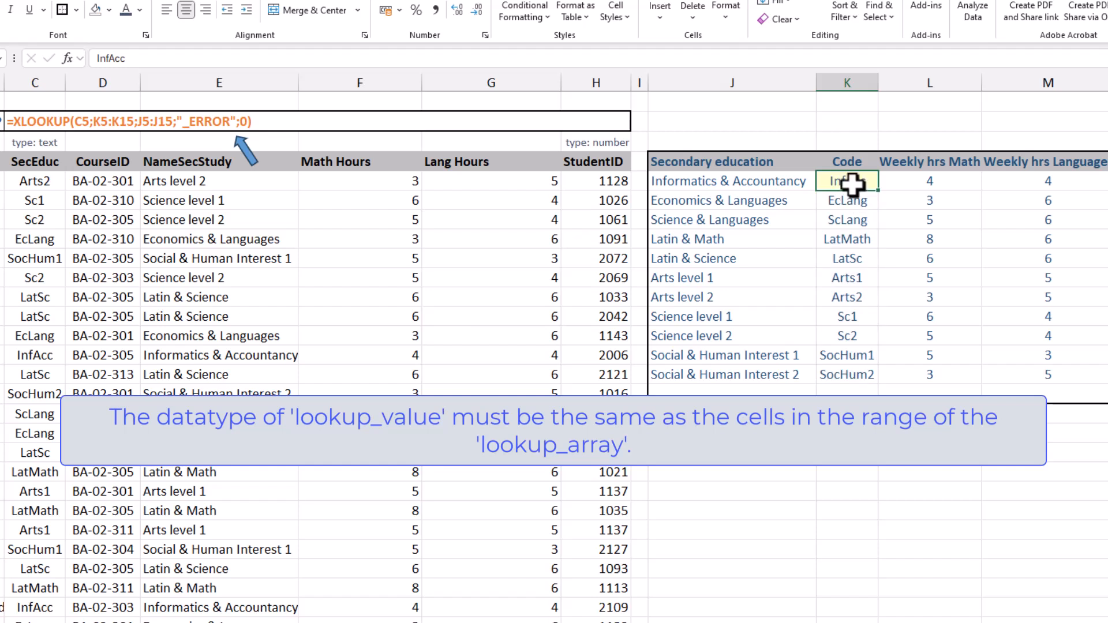
pyautogui.click(852, 205)
pyautogui.click(852, 225)
pyautogui.click(852, 242)
pyautogui.click(856, 375)
pyautogui.click(842, 182)
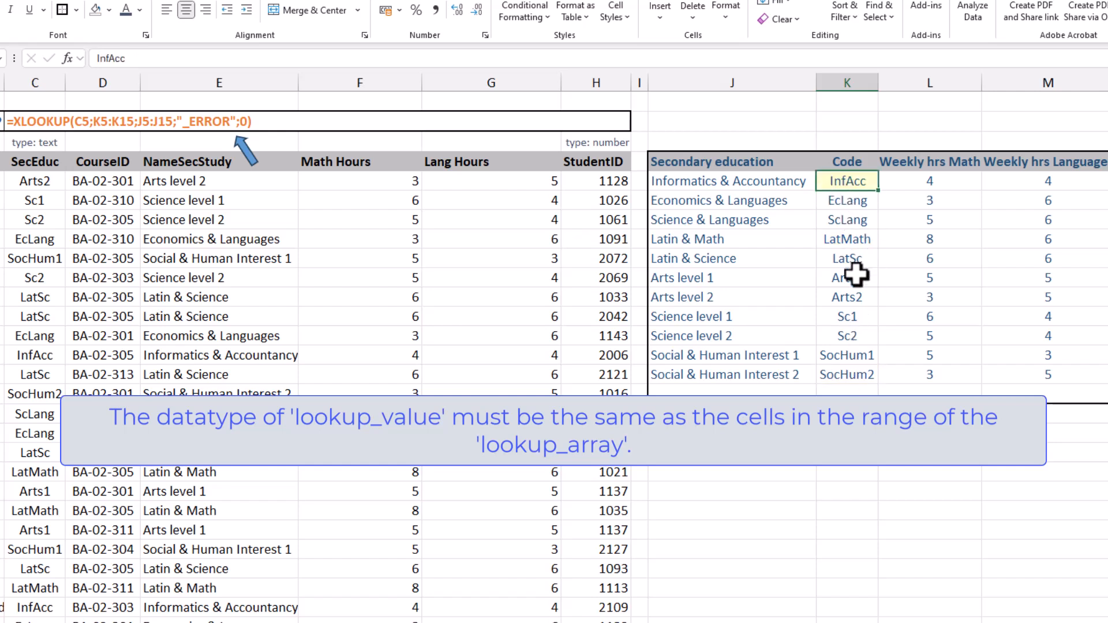
pyautogui.click(839, 376)
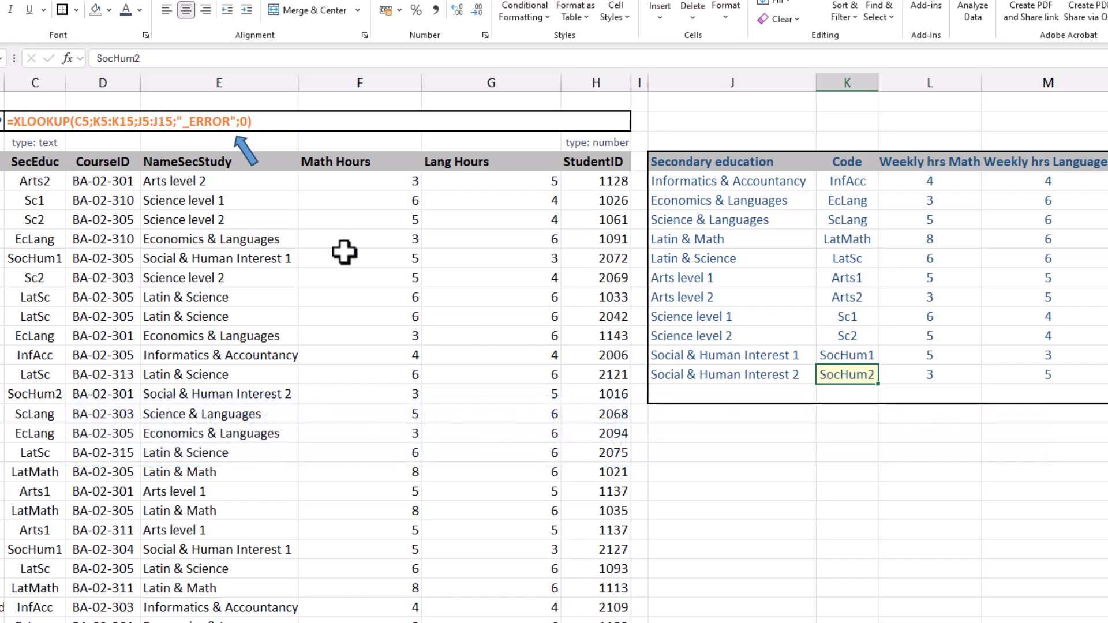
pyautogui.click(34, 184)
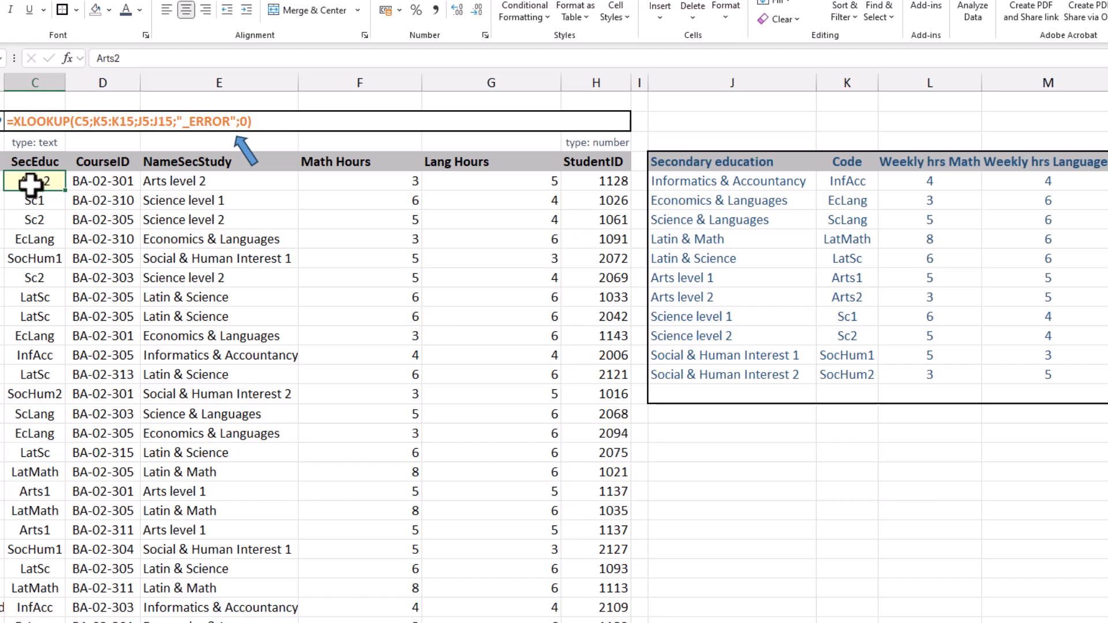
pyautogui.moveTo(848, 182); pyautogui.dragTo(846, 372)
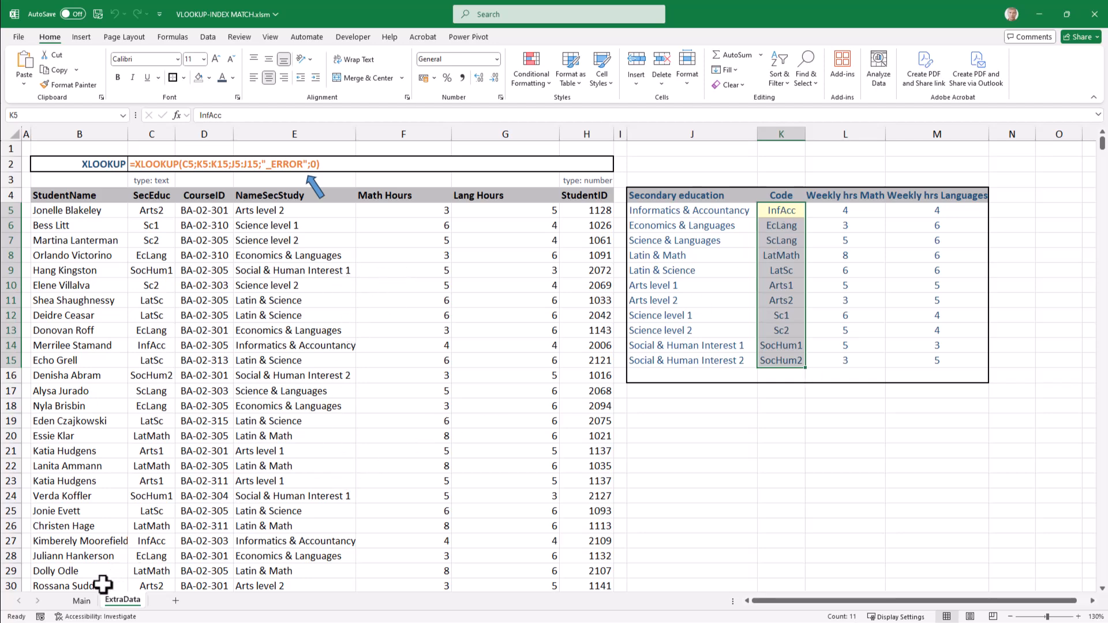
# Step: Compare the data type of the id column on Main with the StudentID column on ExtraData, checking B3 and H5
pyautogui.click(81, 601)
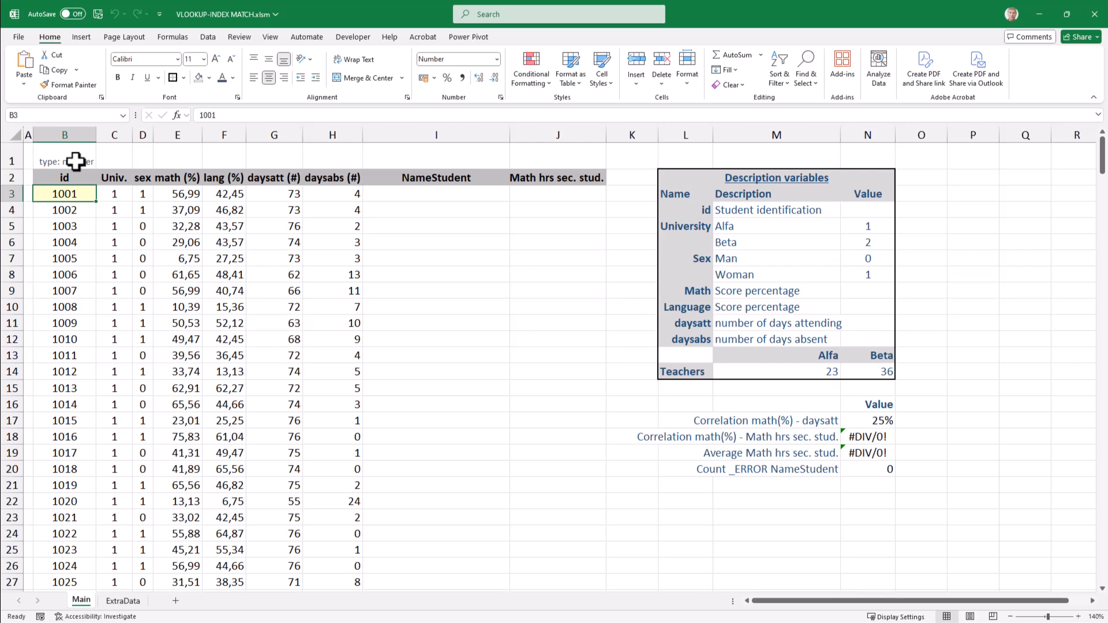
pyautogui.click(50, 210)
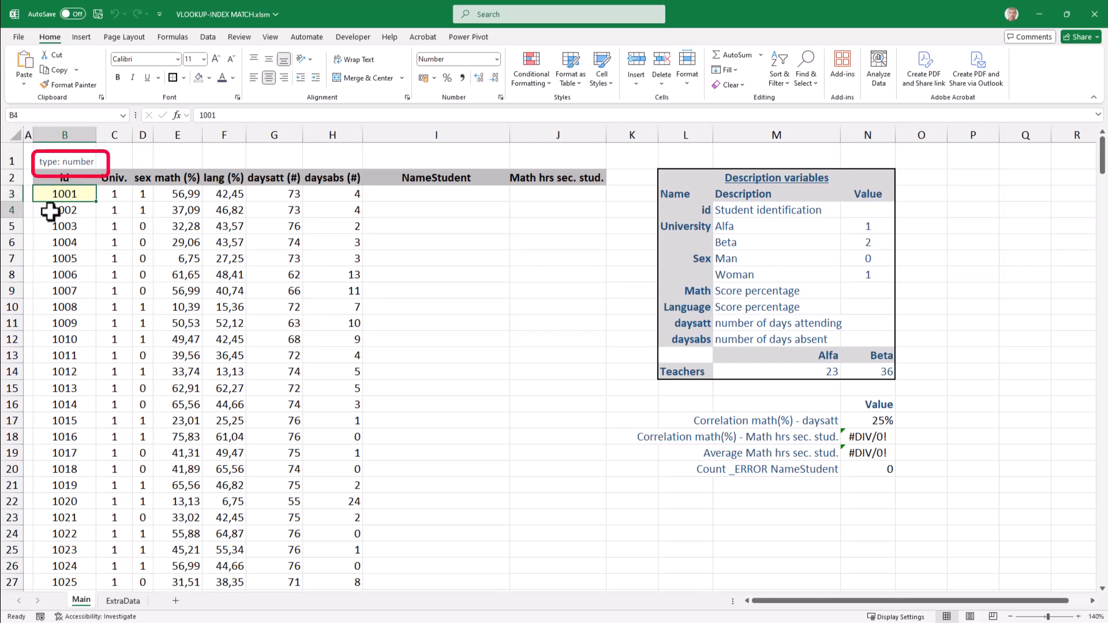
pyautogui.click(64, 194)
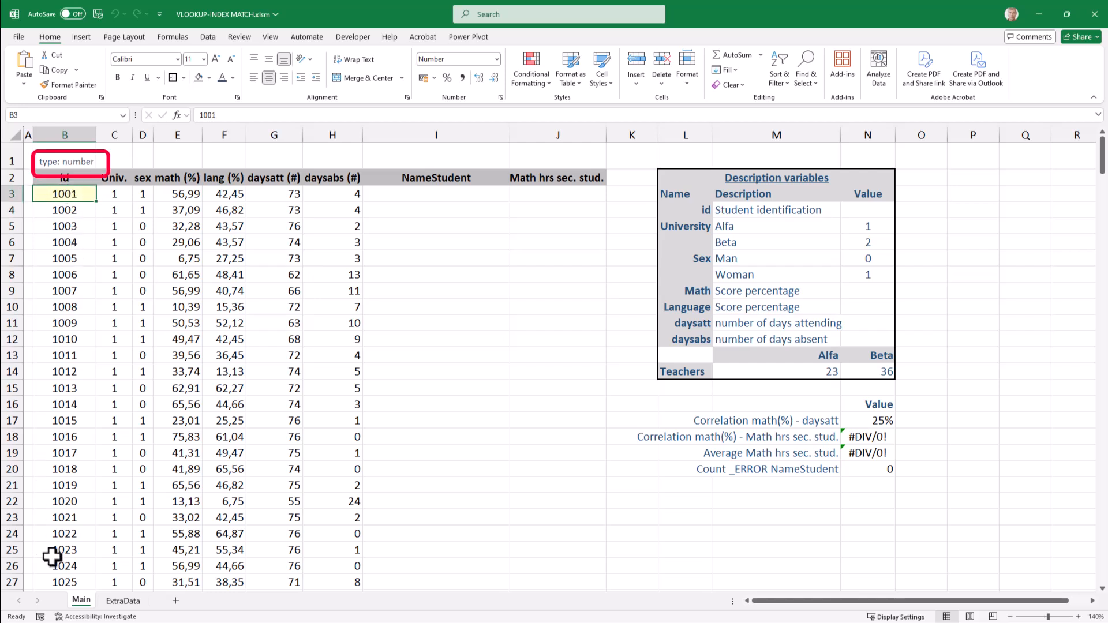
pyautogui.click(110, 603)
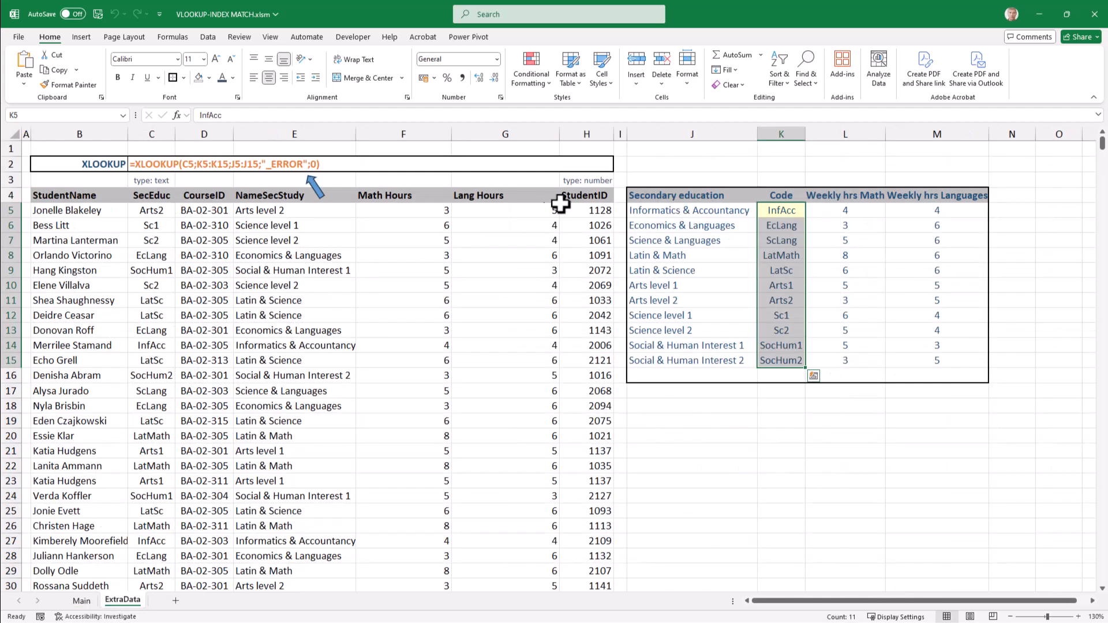
pyautogui.click(596, 212)
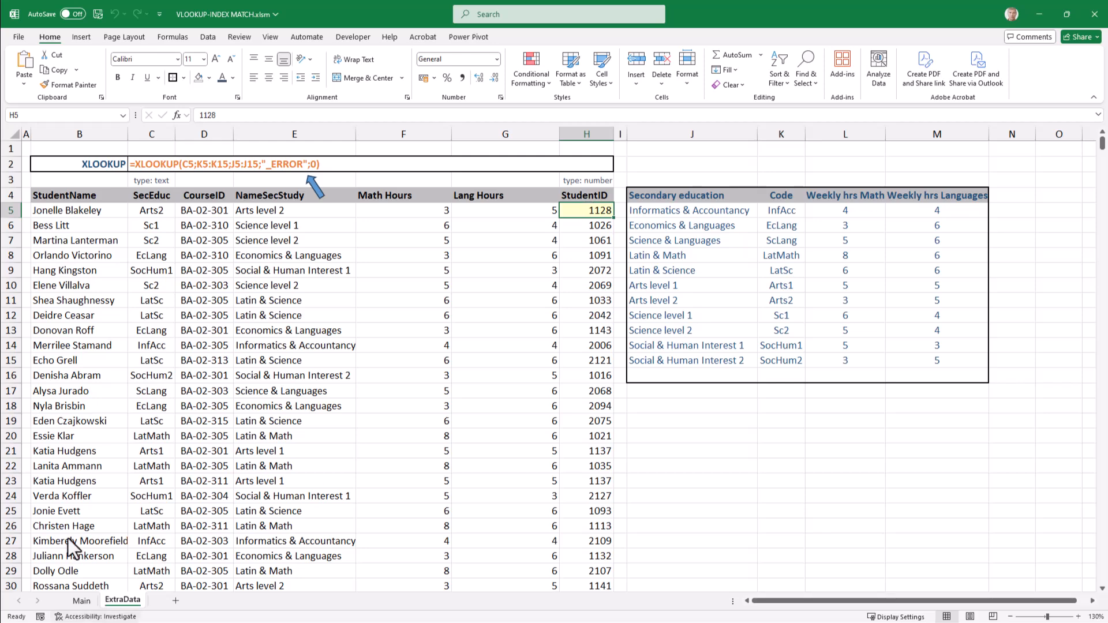
pyautogui.click(82, 600)
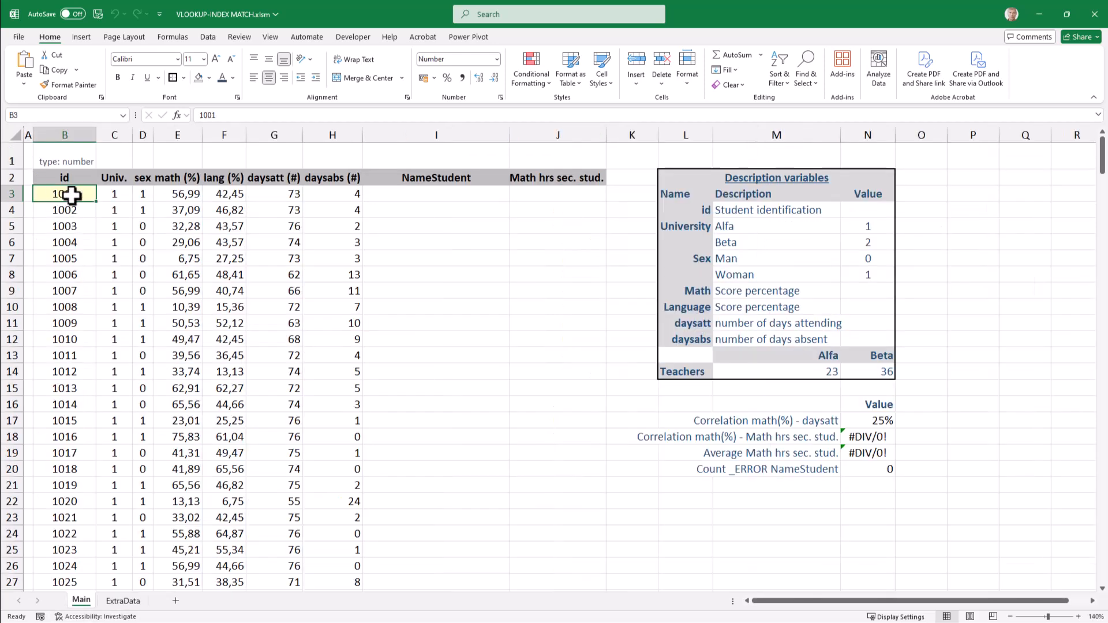
# Step: Review the StudentID column on ExtraData from H5 down to H952, then return to its top
pyautogui.click(121, 601)
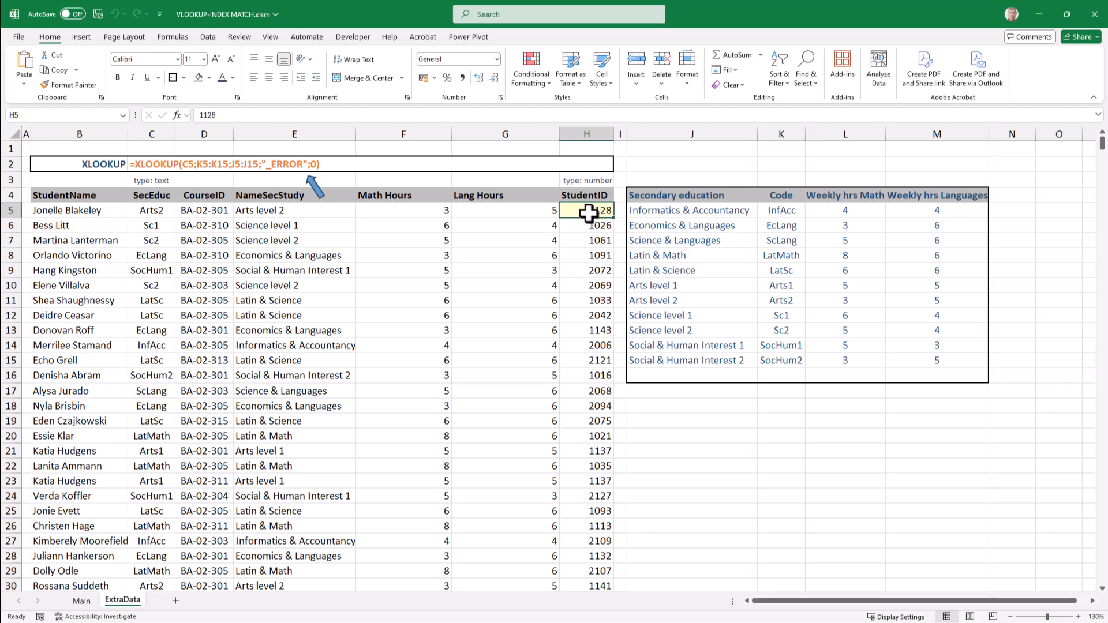
pyautogui.hotkey('ctrl', 'shift', 'Down')
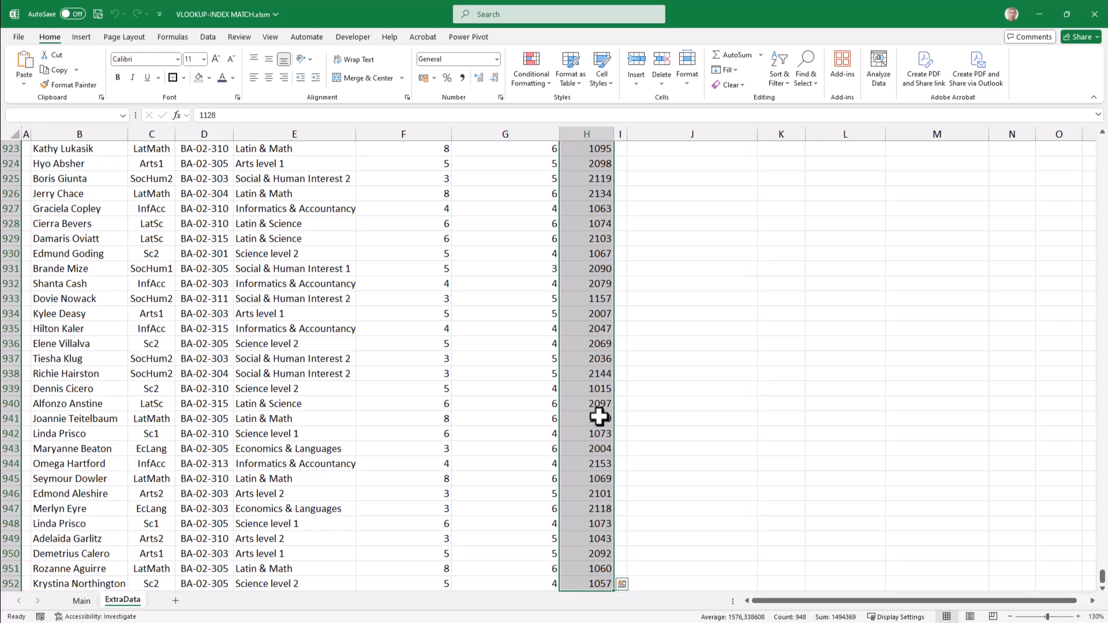
pyautogui.scroll(17, 681, 227)
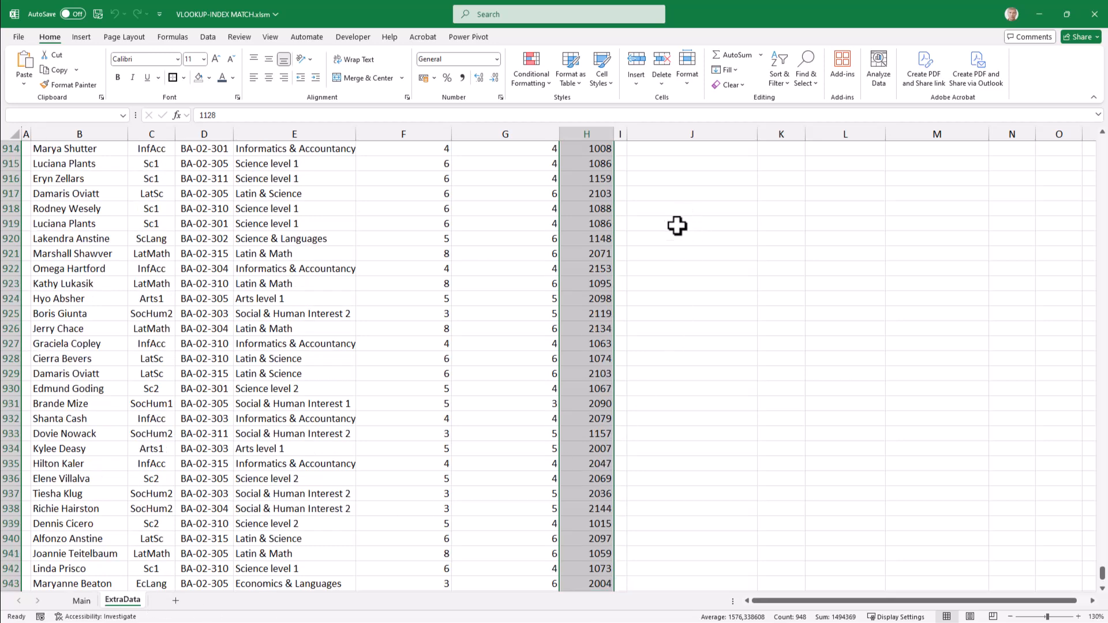
pyautogui.scroll(11, 600, 277)
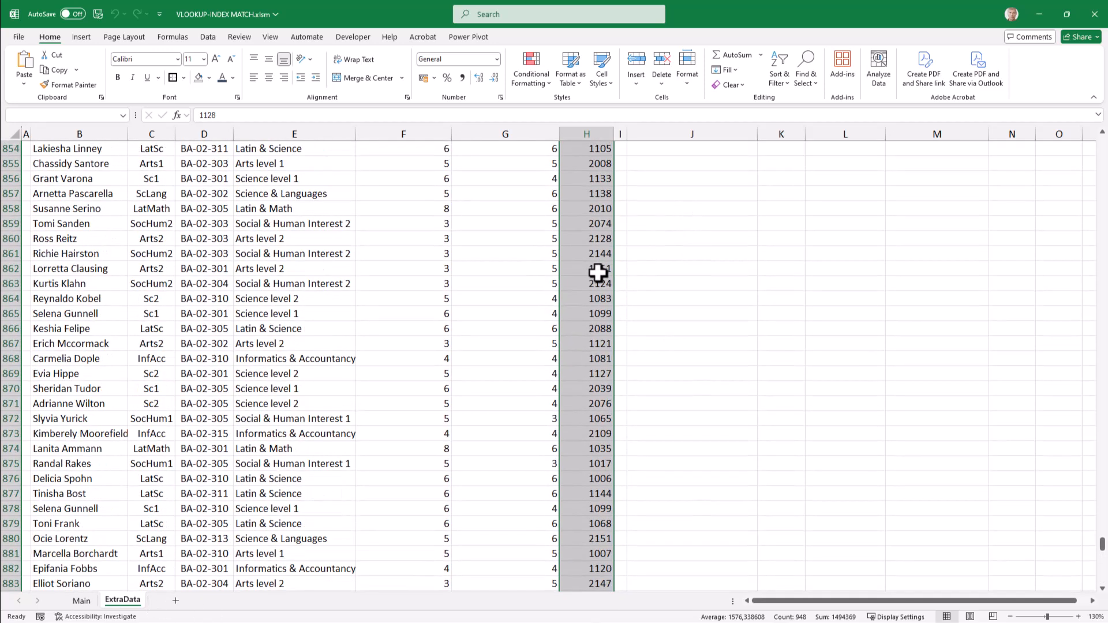
pyautogui.scroll(6, 596, 269)
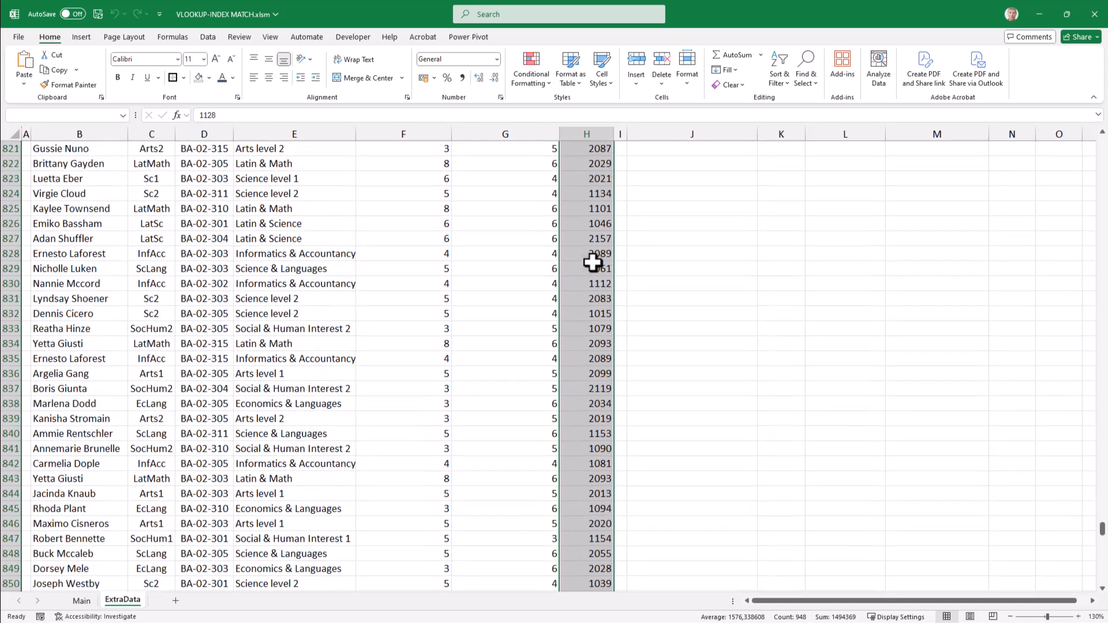
pyautogui.click(593, 263)
pyautogui.hotkey('ctrl', 'Up')
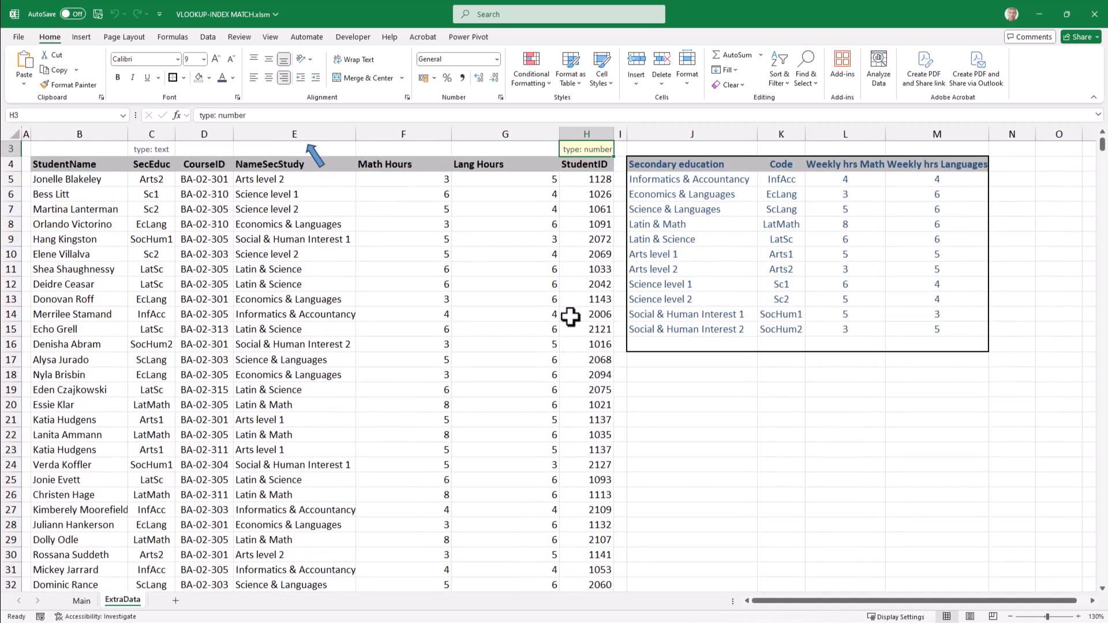
# Step: Start an XLOOKUP formula in I3 under NameStudent on Main, with the id in B3 as the lookup value
pyautogui.click(81, 600)
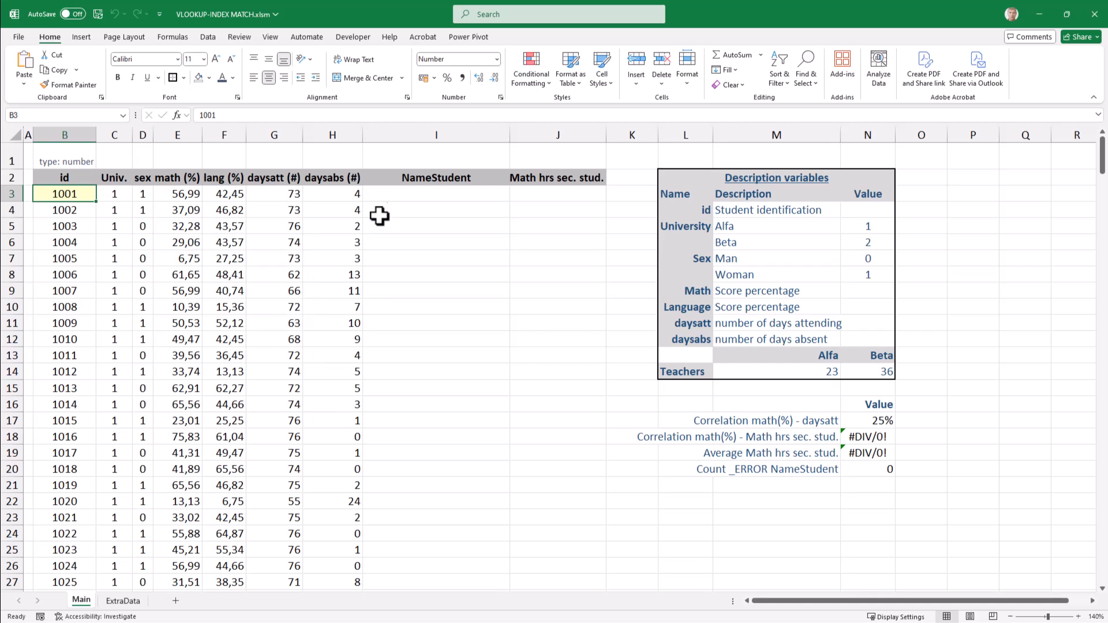
pyautogui.click(413, 192)
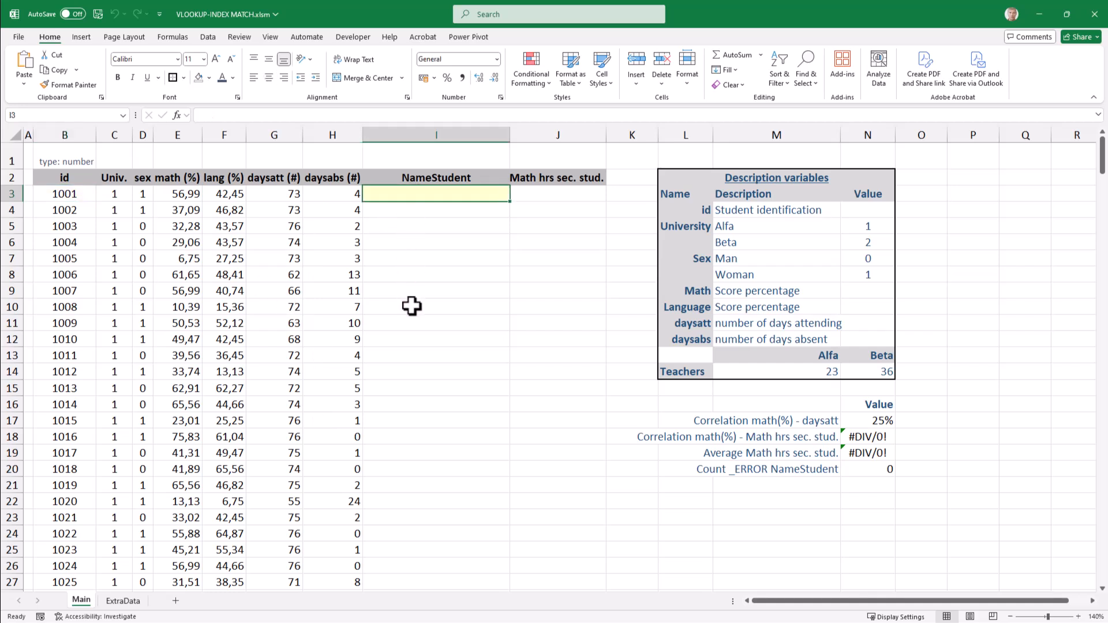
pyautogui.write('=xloo')
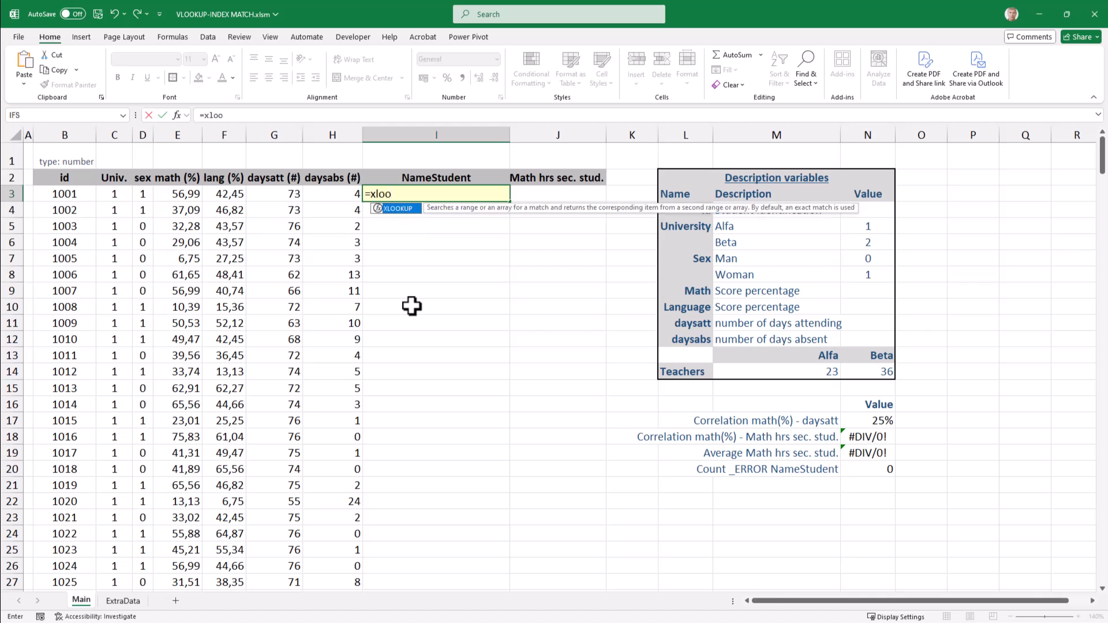
pyautogui.press('Tab')
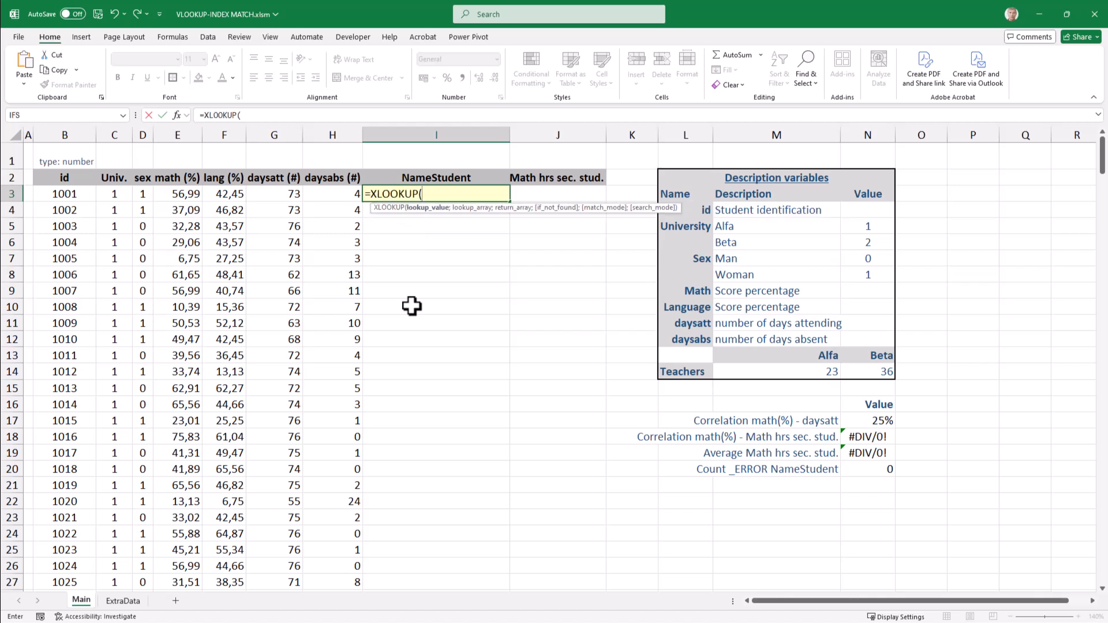
pyautogui.click(65, 194)
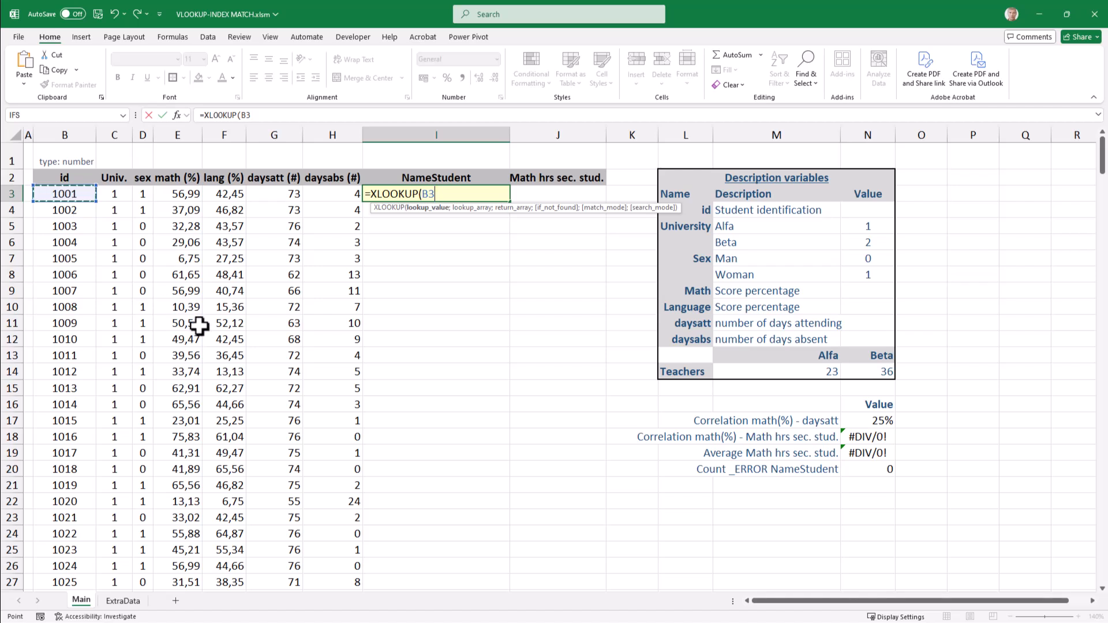
pyautogui.write(';')
# Step: Set the formula's lookup array to the StudentID range ExtraData!H5:H952
pyautogui.click(138, 600)
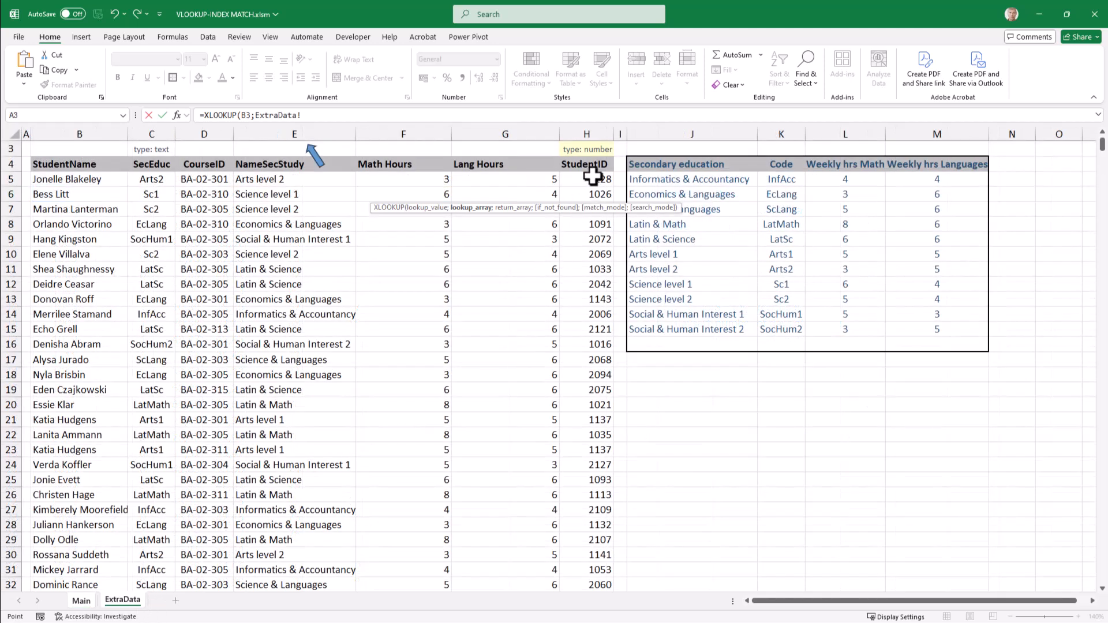
pyautogui.click(593, 177)
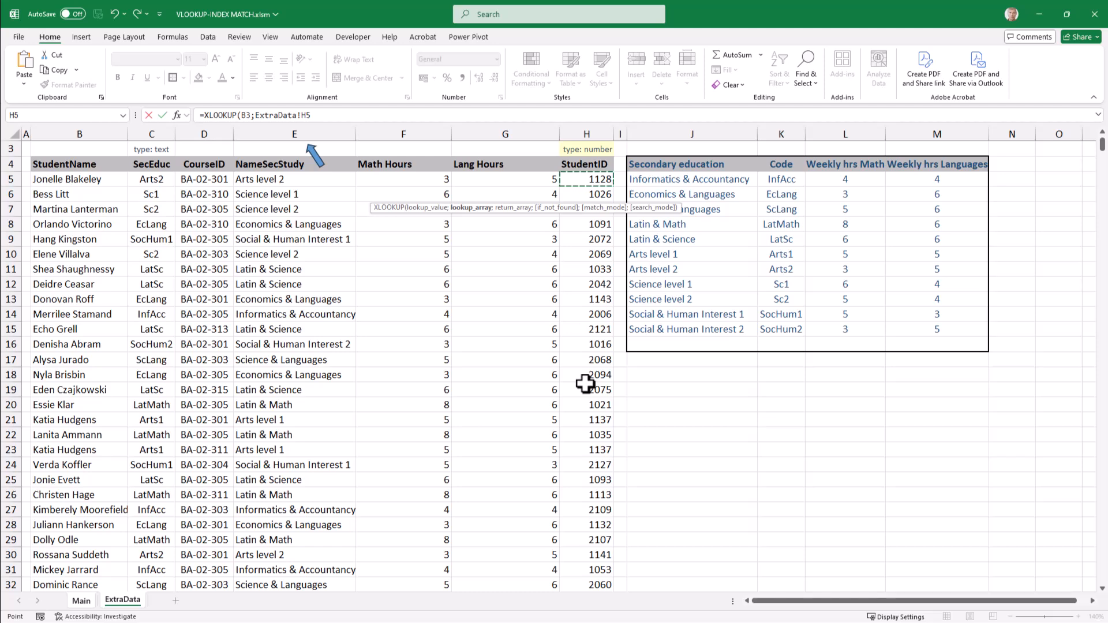
pyautogui.hotkey('ctrl', 'shift', 'Down')
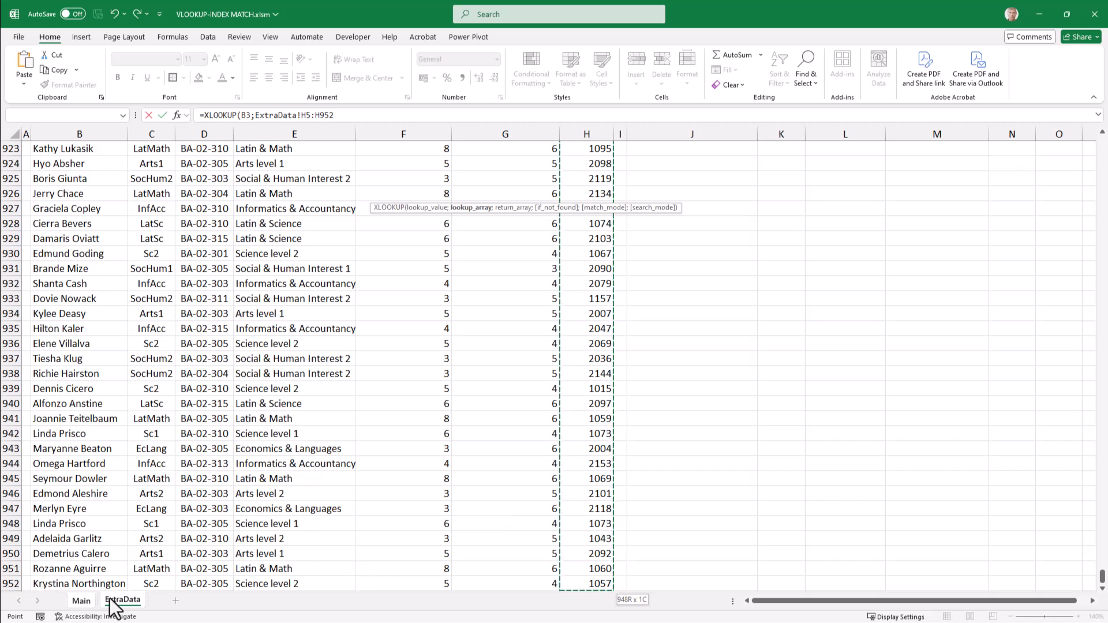
pyautogui.write(';')
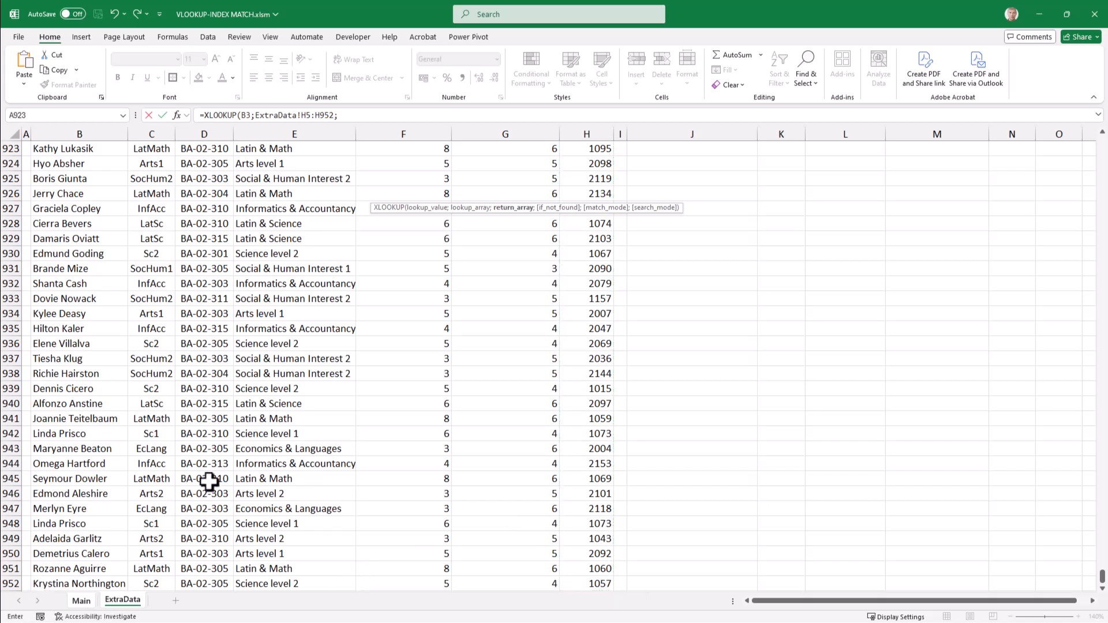
# Step: Set the formula's return array to the StudentName range ExtraData!B5:B952
pyautogui.click(80, 601)
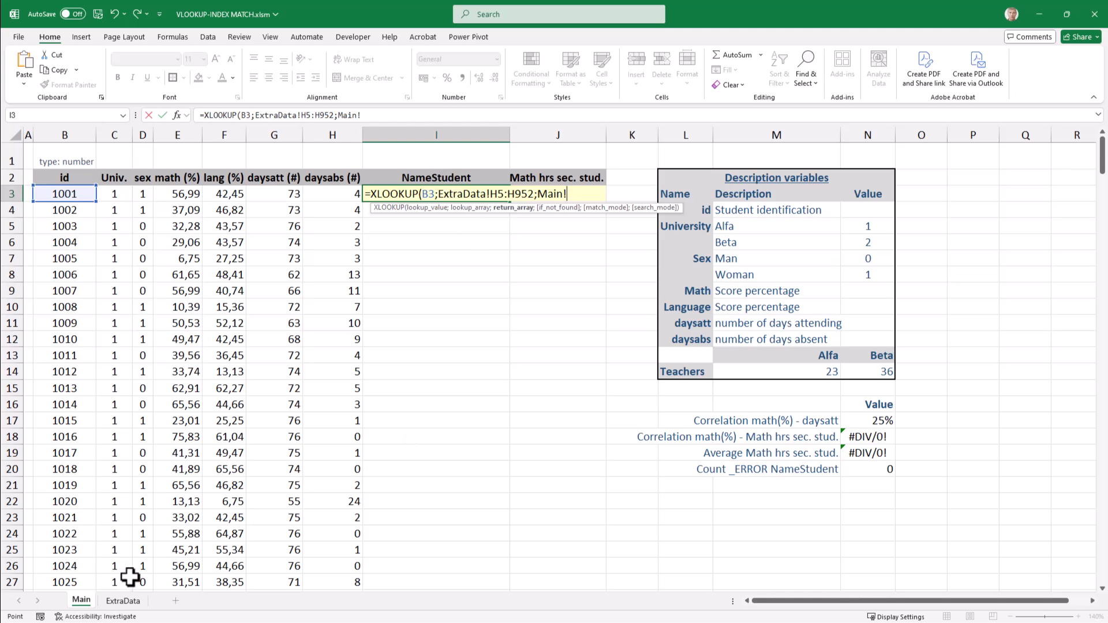
pyautogui.click(122, 601)
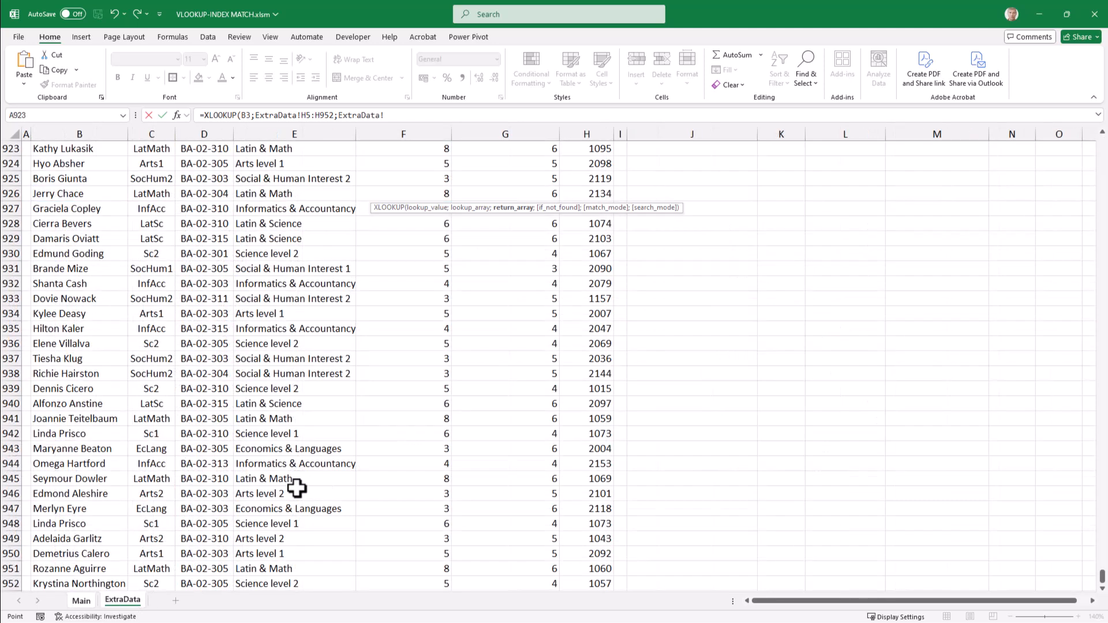
pyautogui.click(88, 583)
pyautogui.hotkey('ctrl', 'shift', 'Up')
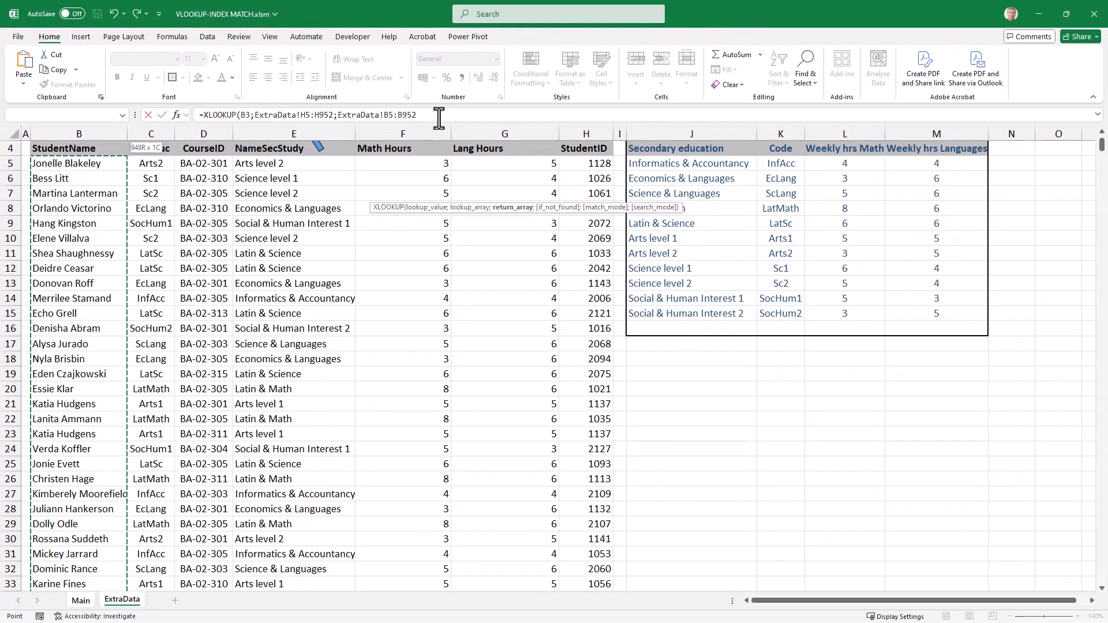
# Step: Complete the XLOOKUP with "_ERROR" as the not-found value and 0 for exact match, and enter it in I3
pyautogui.write(';"_ERROR')
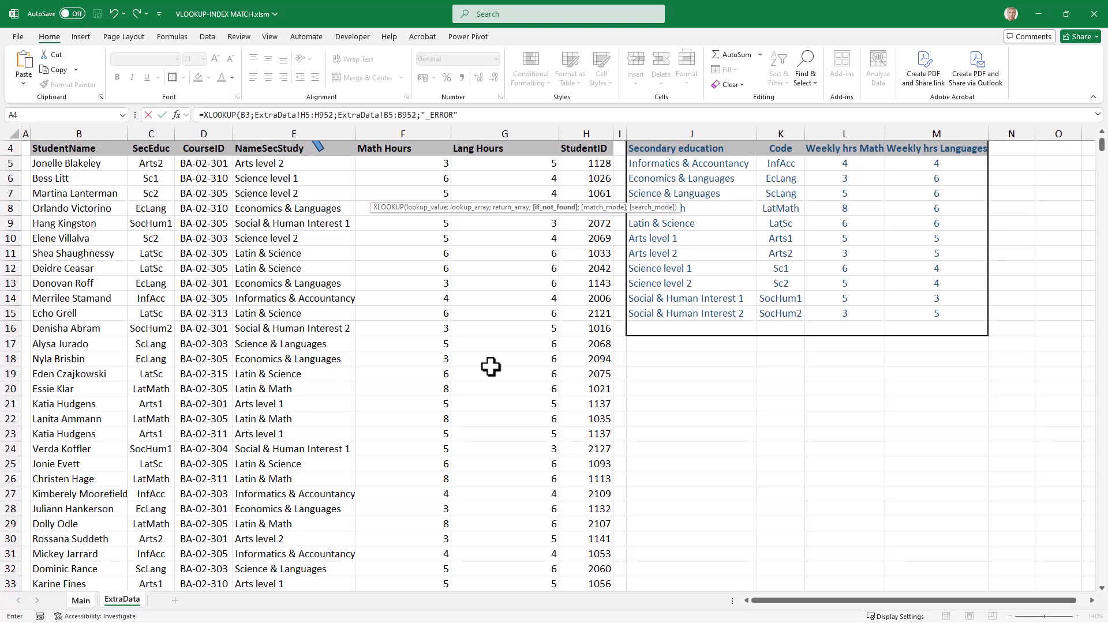
pyautogui.write(';0')
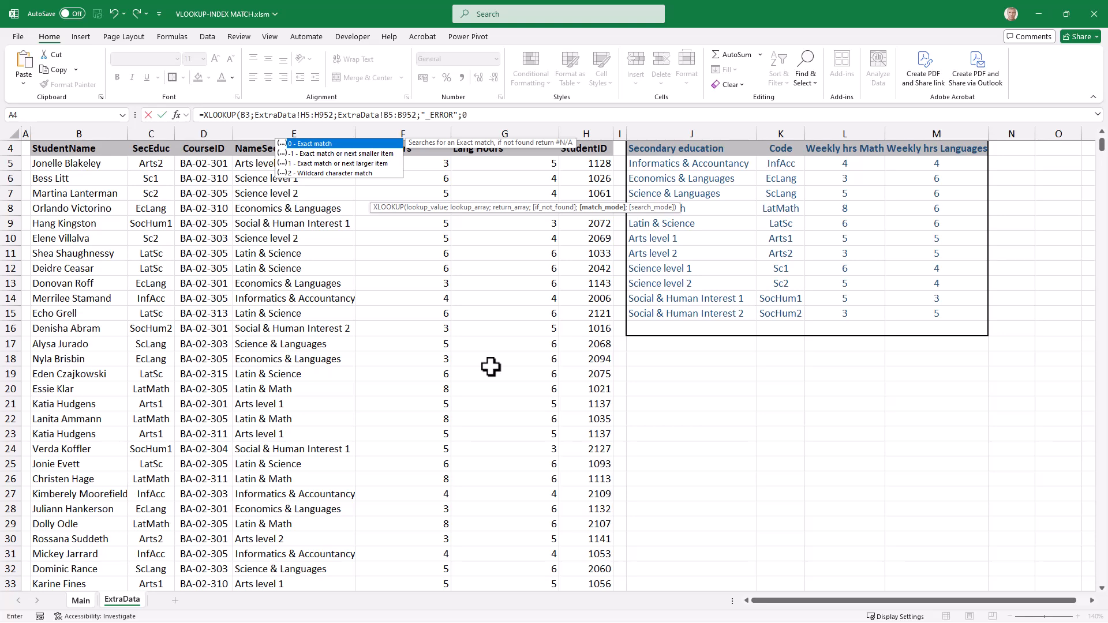
pyautogui.press('Return')
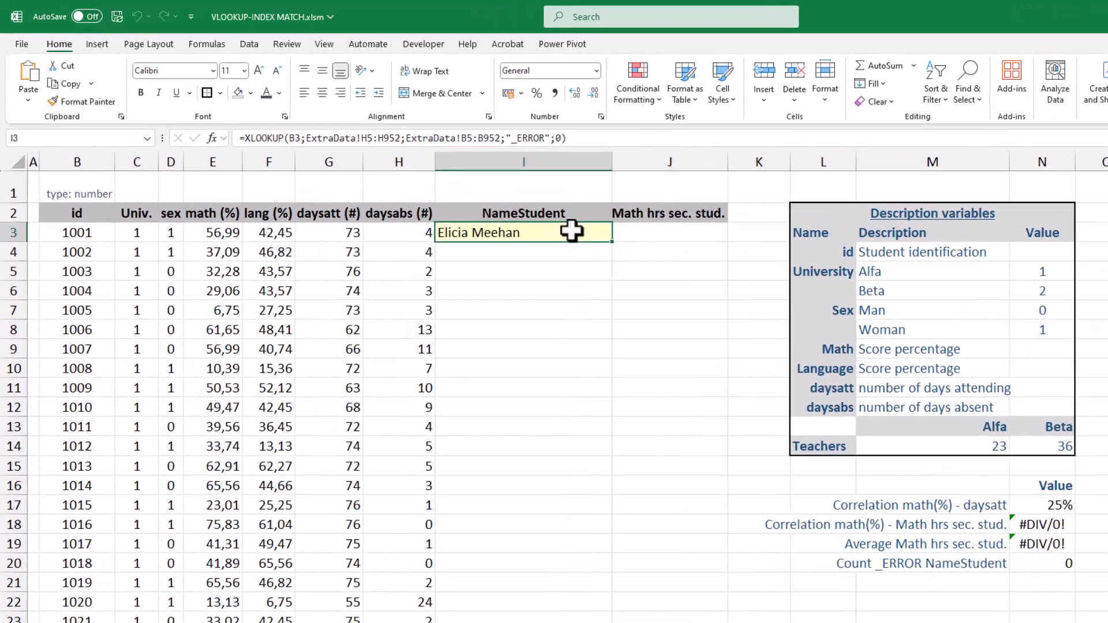
# Step: Make the lookup and return arrays absolute in I3's XLOOKUP, as ExtraData!$H$5:$H$952 and ExtraData!$B$5:$B$952
pyautogui.doubleClick(475, 193)
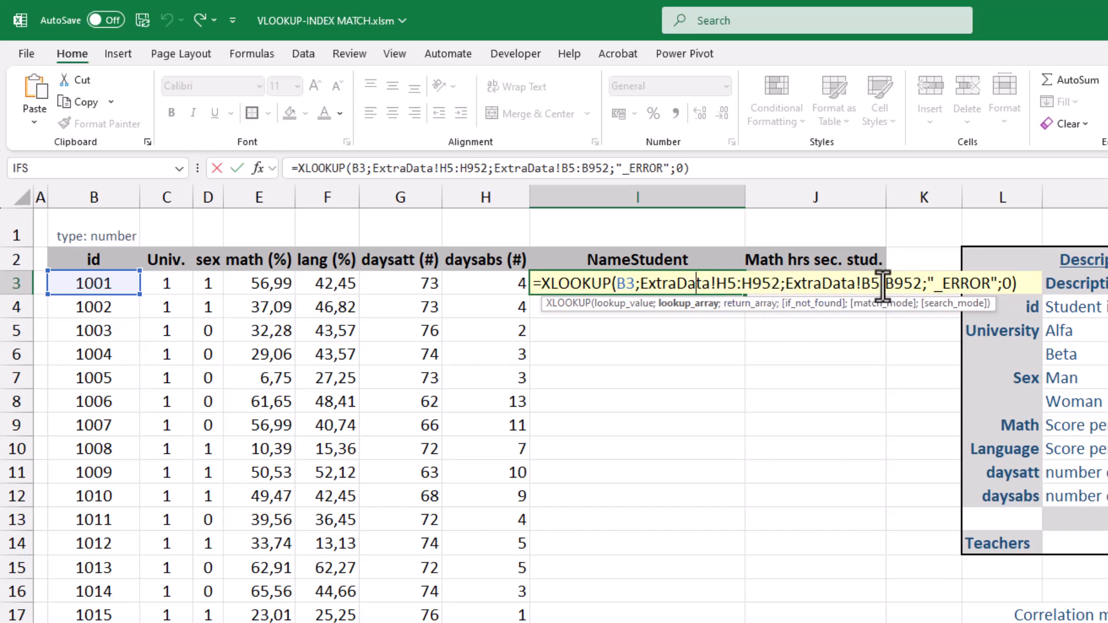
pyautogui.click(819, 284)
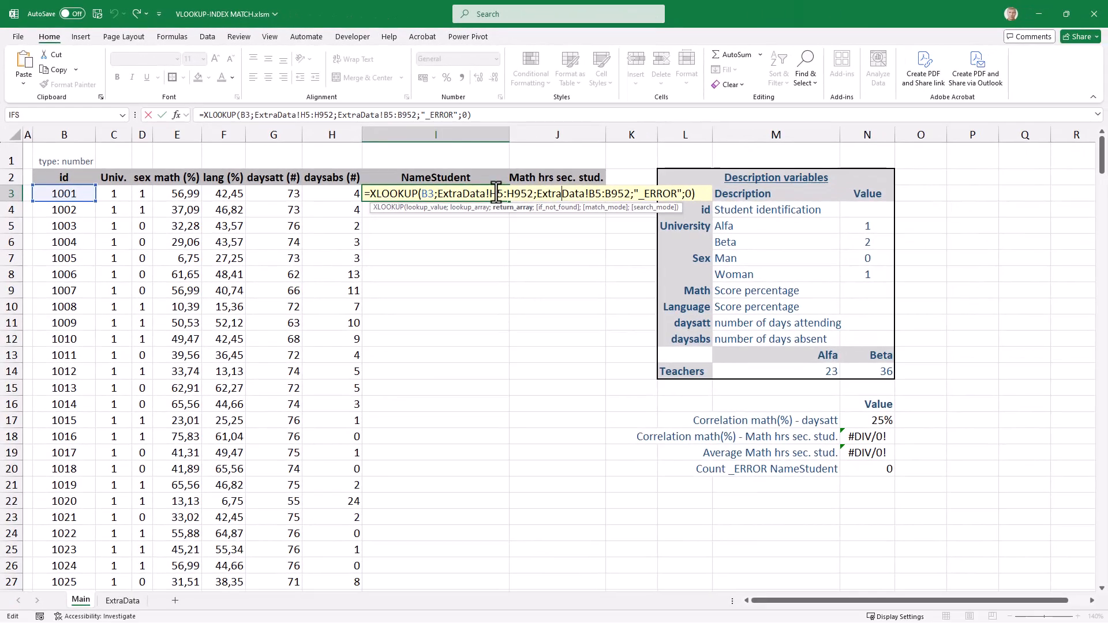
pyautogui.click(726, 283)
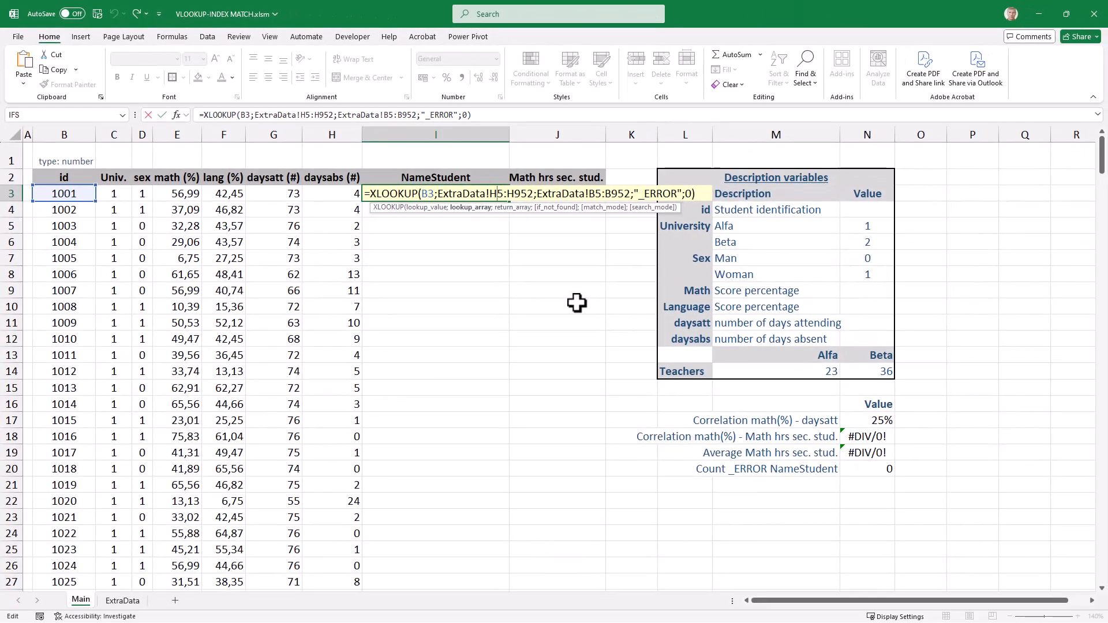
pyautogui.press('F4')
pyautogui.press('Right')
pyautogui.press('F4')
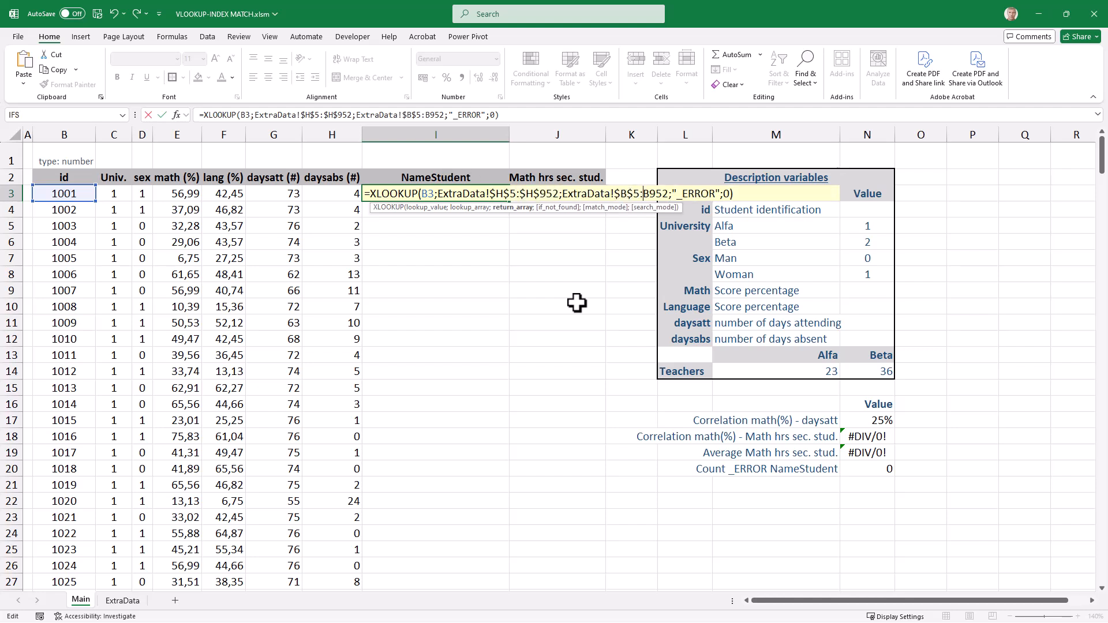
pyautogui.press('F4')
pyautogui.press('Return')
pyautogui.press('Up')
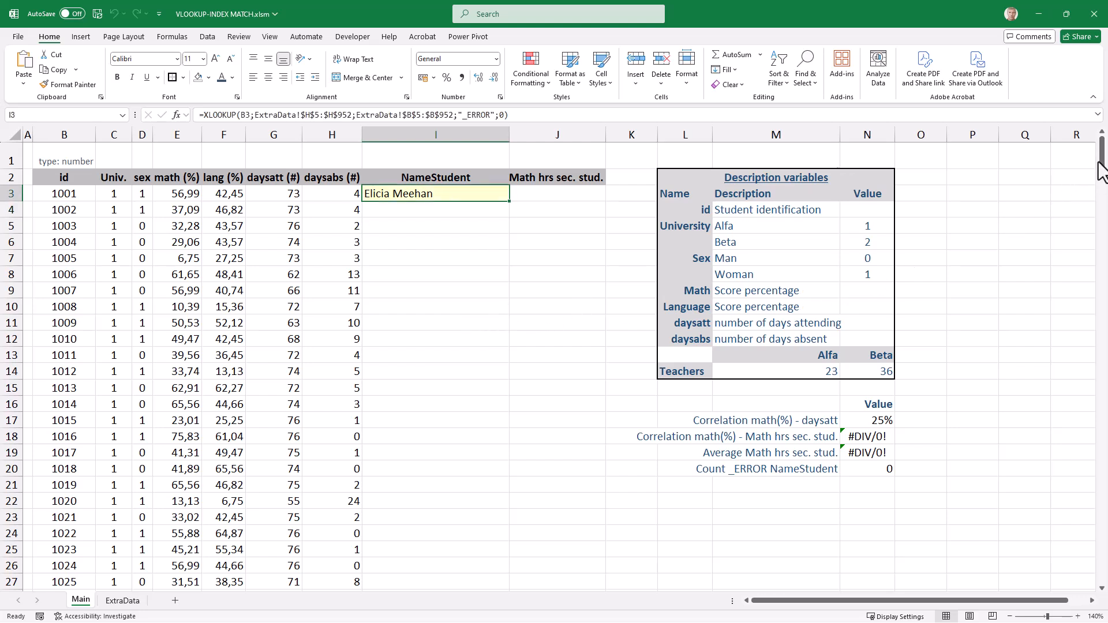
# Step: Fill the I3 formula down the NameStudent column through I319
pyautogui.moveTo(1102, 164); pyautogui.dragTo(1101, 564)
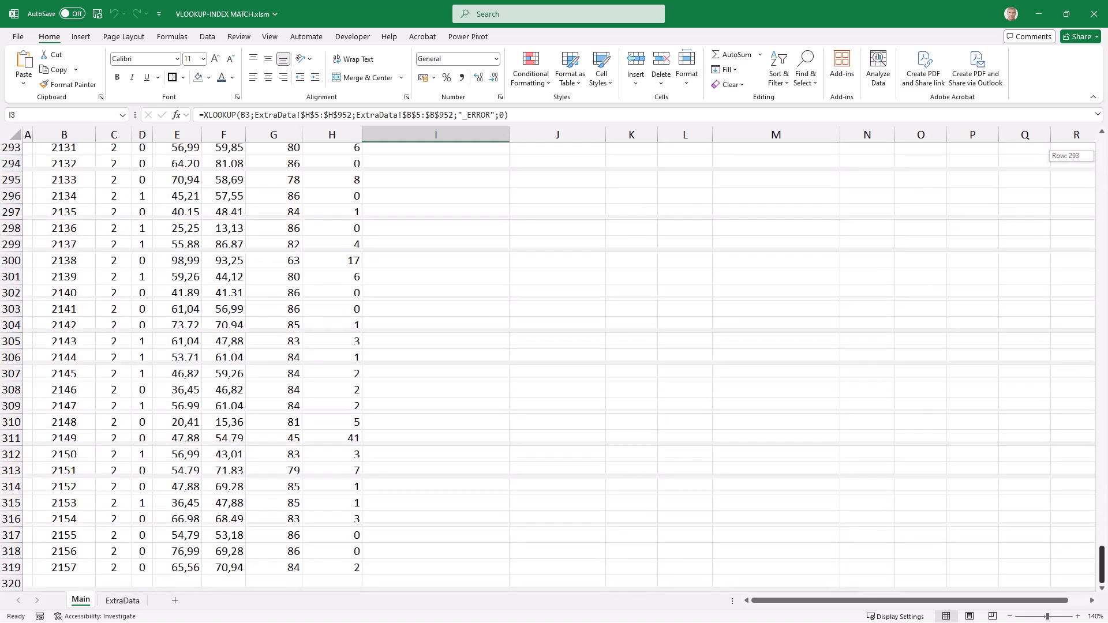
pyautogui.keyDown('shift'); pyautogui.click(439, 567); pyautogui.keyUp('shift')
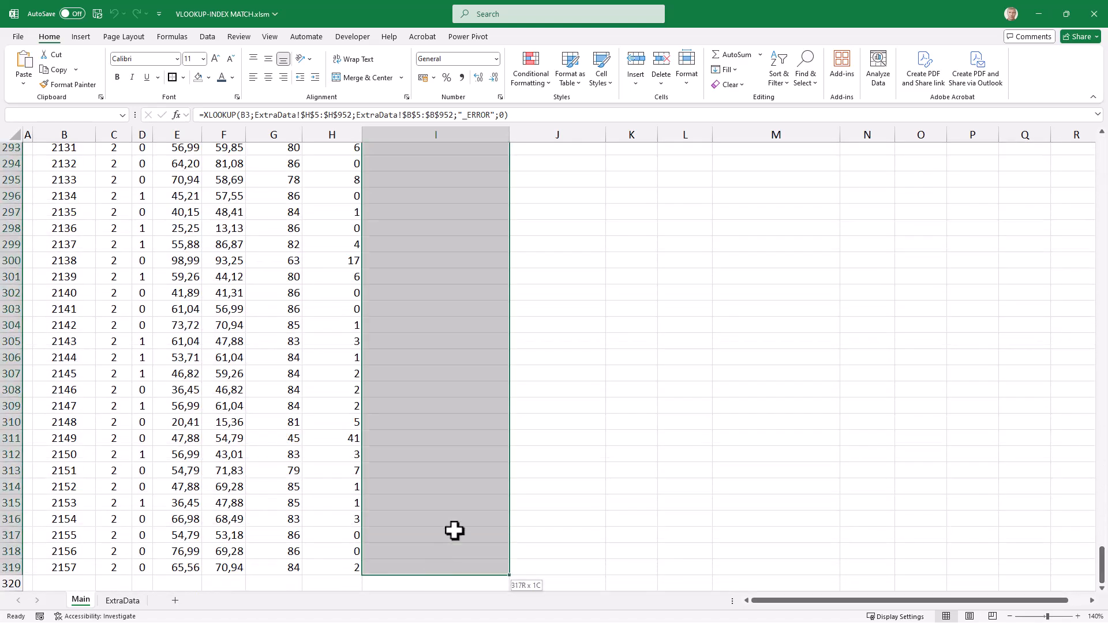
pyautogui.click(734, 71)
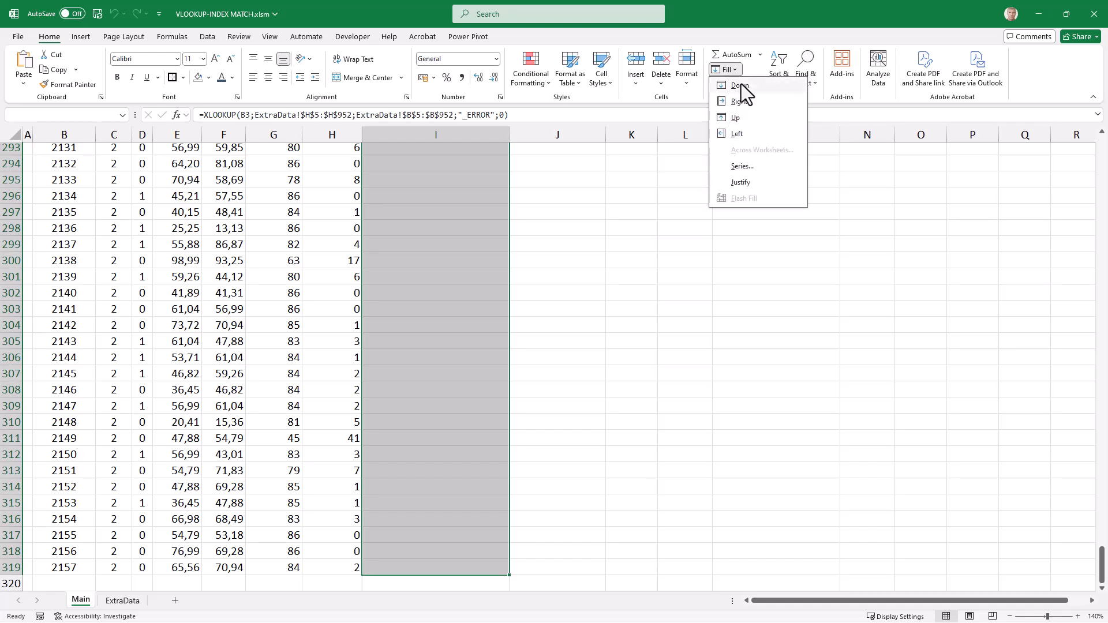
pyautogui.click(740, 86)
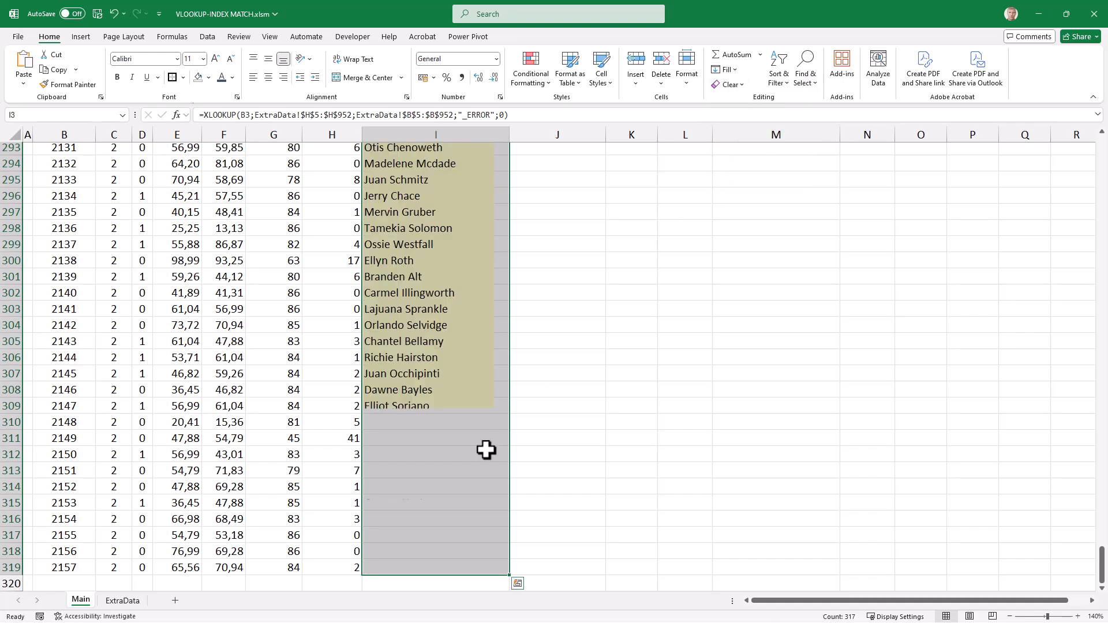
pyautogui.click(444, 536)
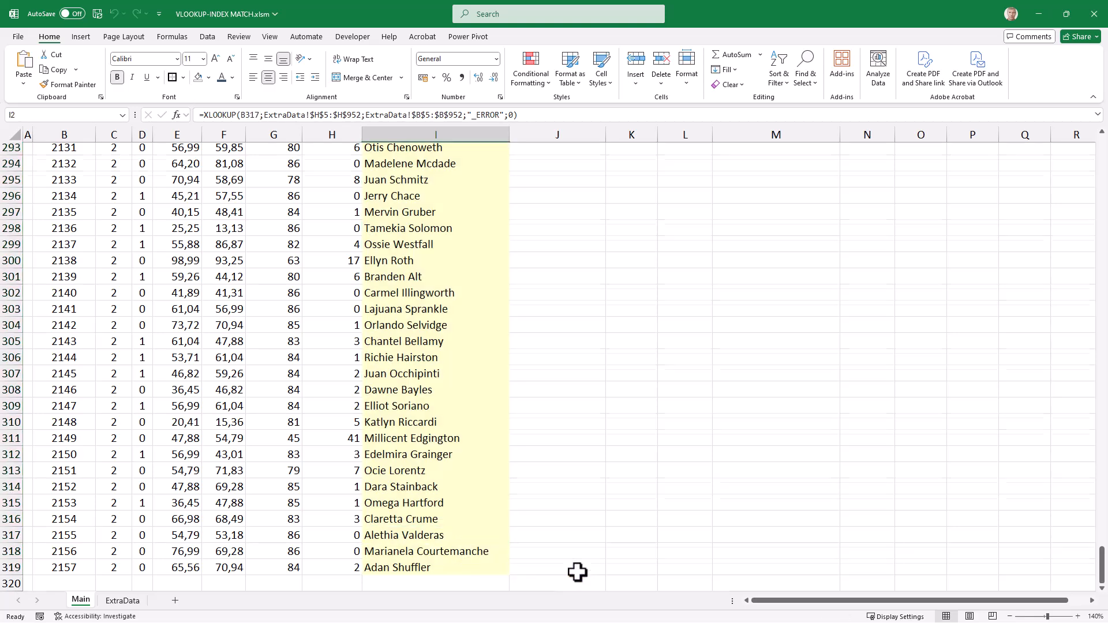
# Step: Copy the XLOOKUP formula text from I3 and enter it unchanged in J3 under Math hrs sec. stud
pyautogui.hotkey('ctrl', 'Up')
pyautogui.press('Down')
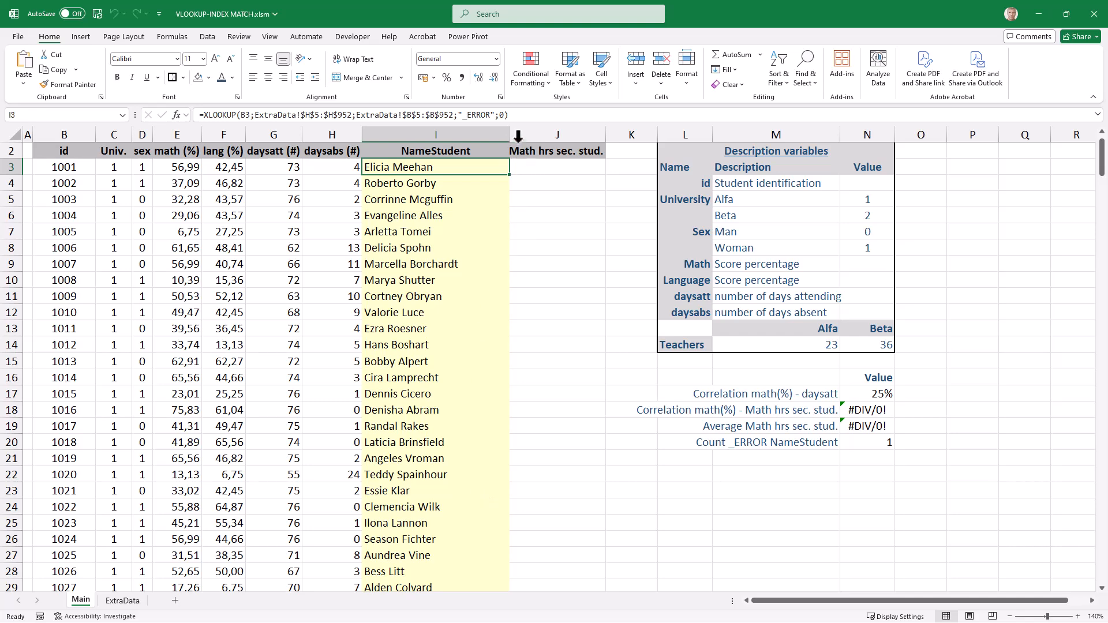
pyautogui.moveTo(520, 115); pyautogui.dragTo(173, 114)
pyautogui.hotkey('ctrl', 'c')
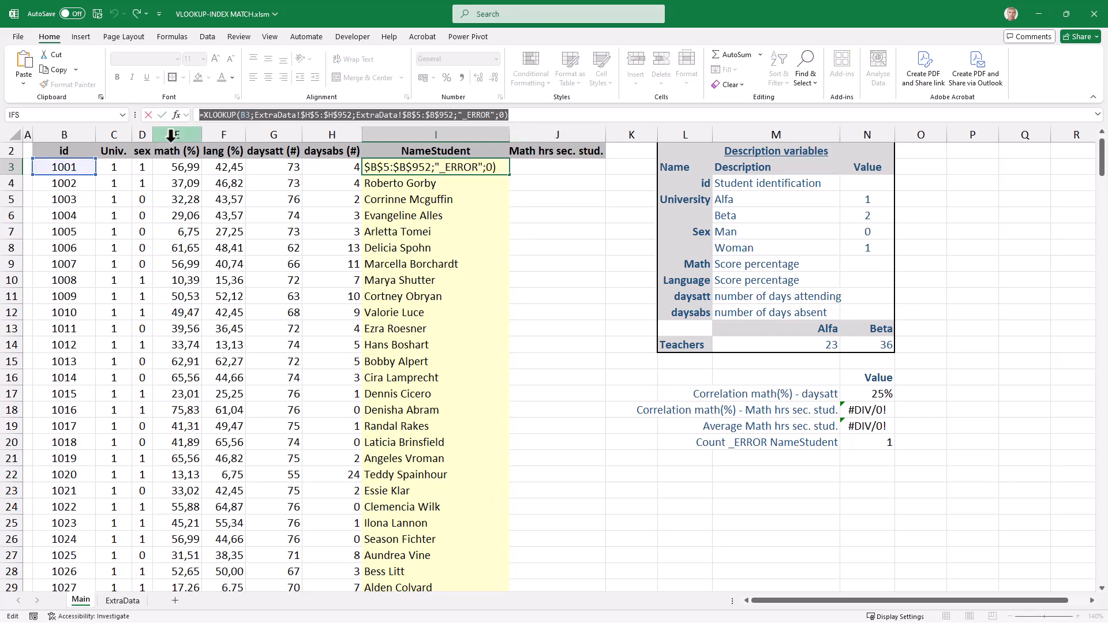
pyautogui.press('Escape')
pyautogui.click(557, 169)
pyautogui.click(452, 116)
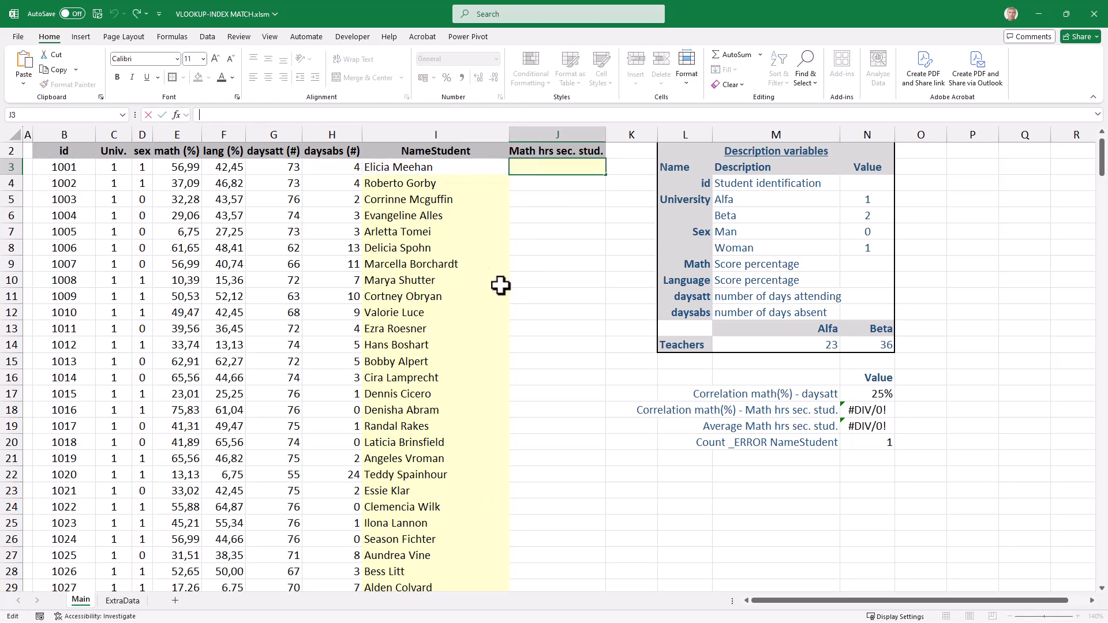
pyautogui.hotkey('ctrl', 'v')
pyautogui.hotkey('ctrl', 'v')
pyautogui.hotkey('ctrl', 'Return')
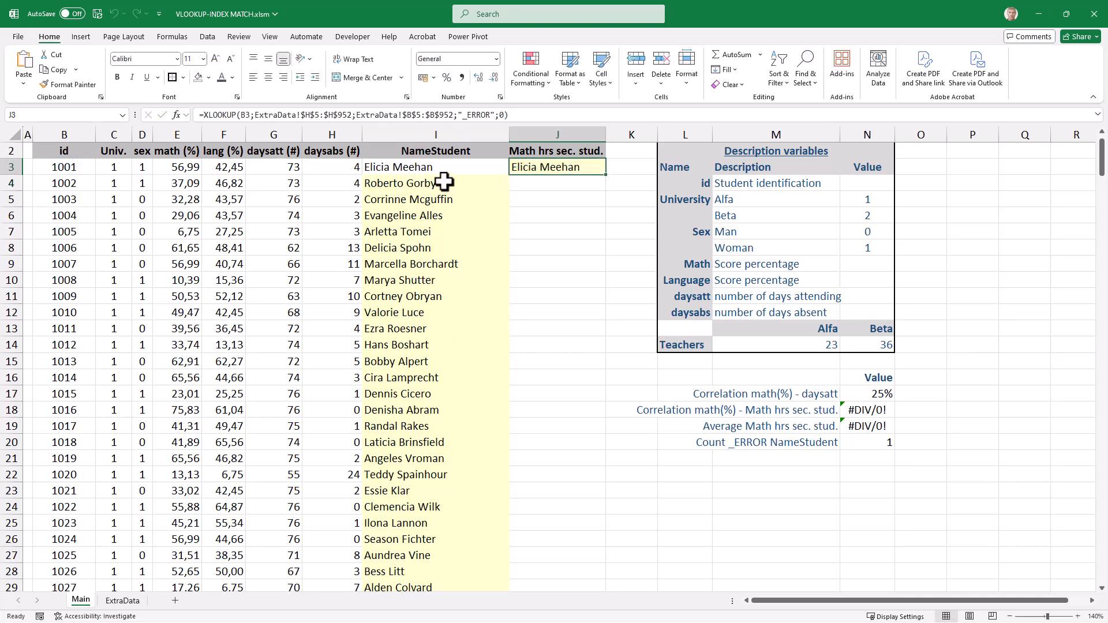
# Step: Change the return array in J3's XLOOKUP to the Math Hours range ExtraData!$F$5:$F$952
pyautogui.doubleClick(551, 169)
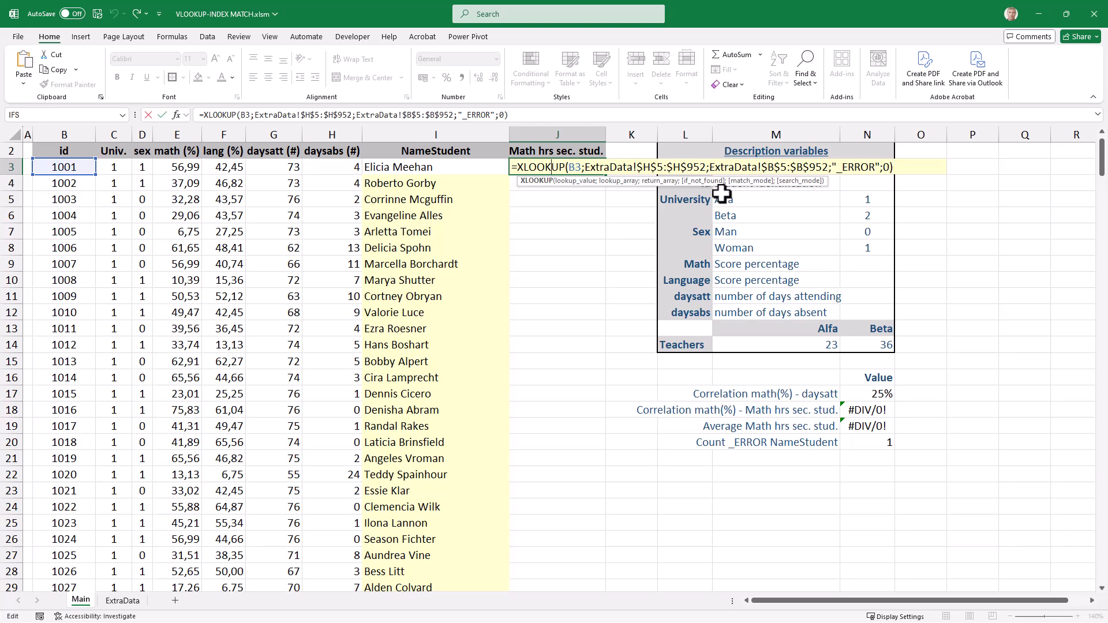
pyautogui.press('Escape')
pyautogui.click(122, 601)
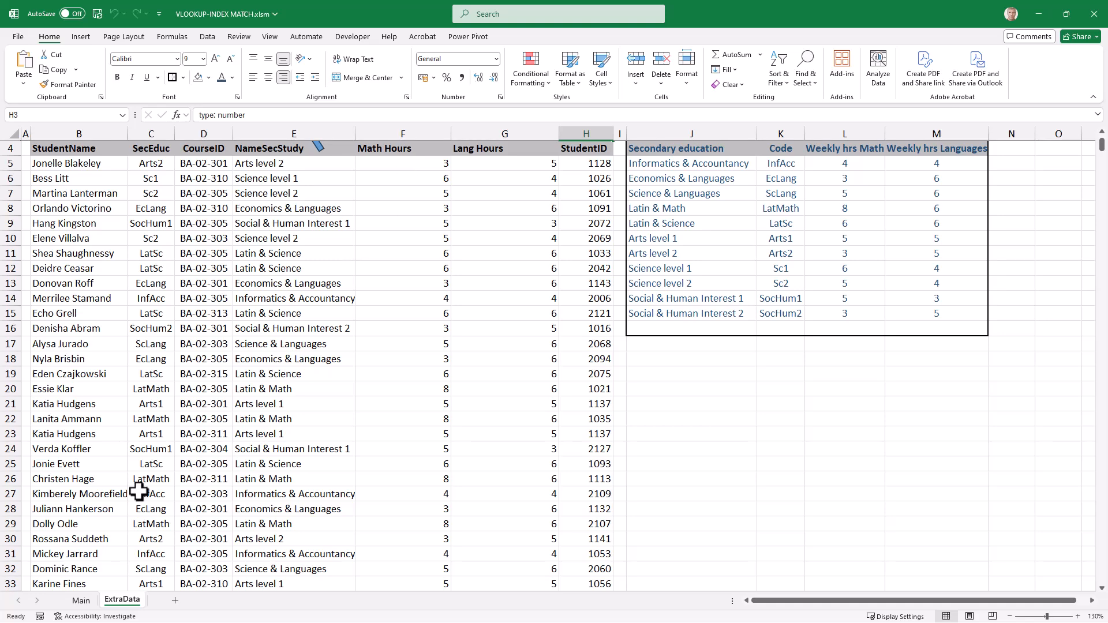
pyautogui.click(81, 601)
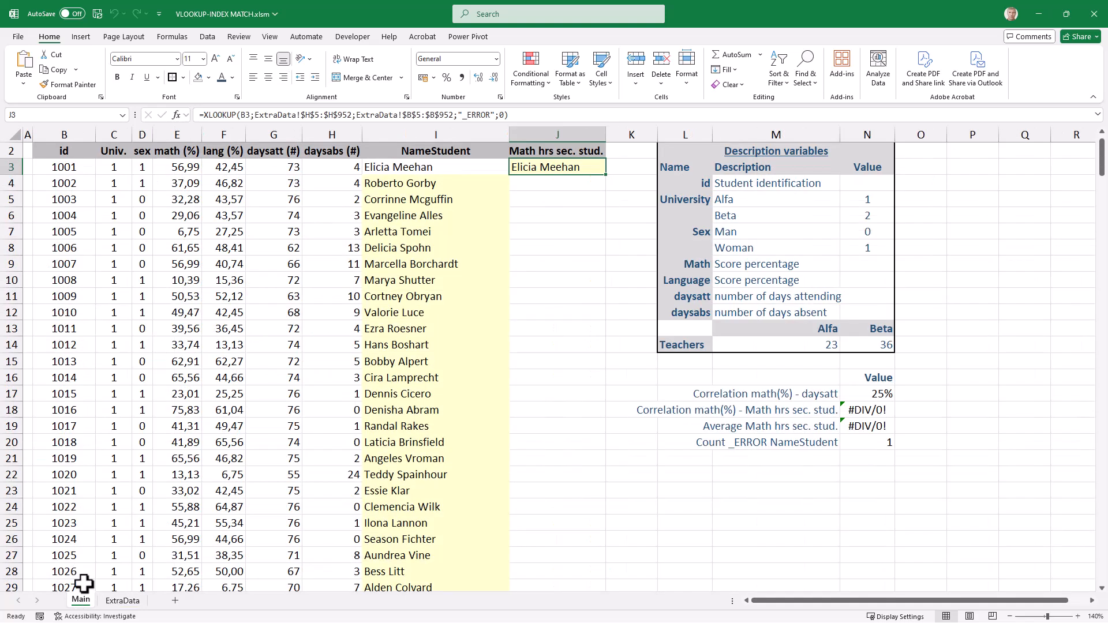
pyautogui.doubleClick(551, 166)
pyautogui.click(778, 169)
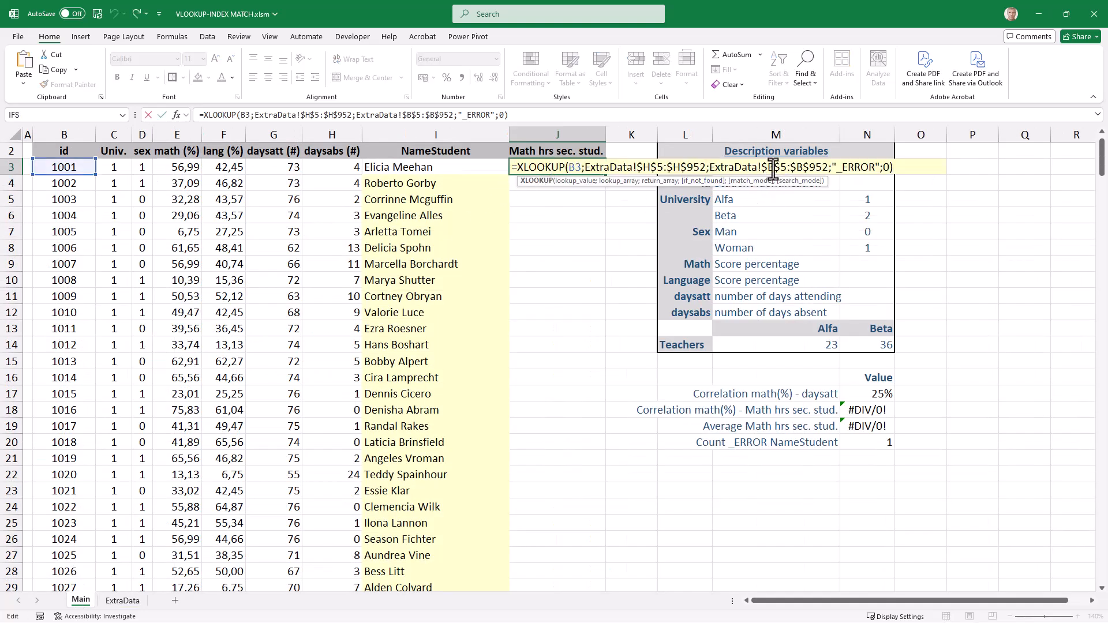
pyautogui.press('BackSpace')
pyautogui.write('F')
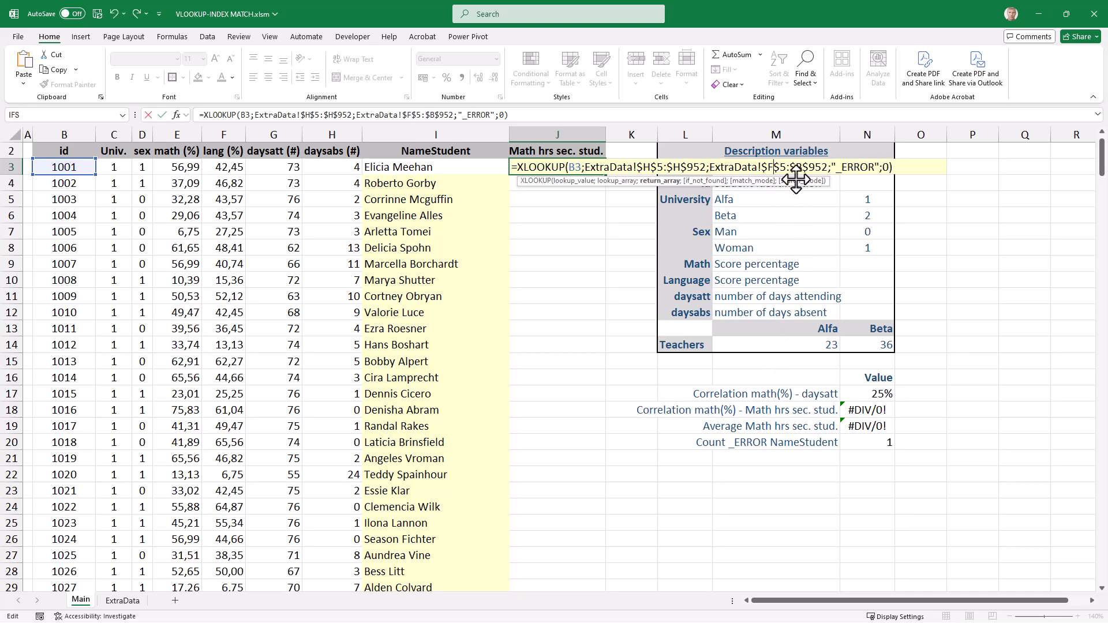
pyautogui.press('Delete')
pyautogui.write('F')
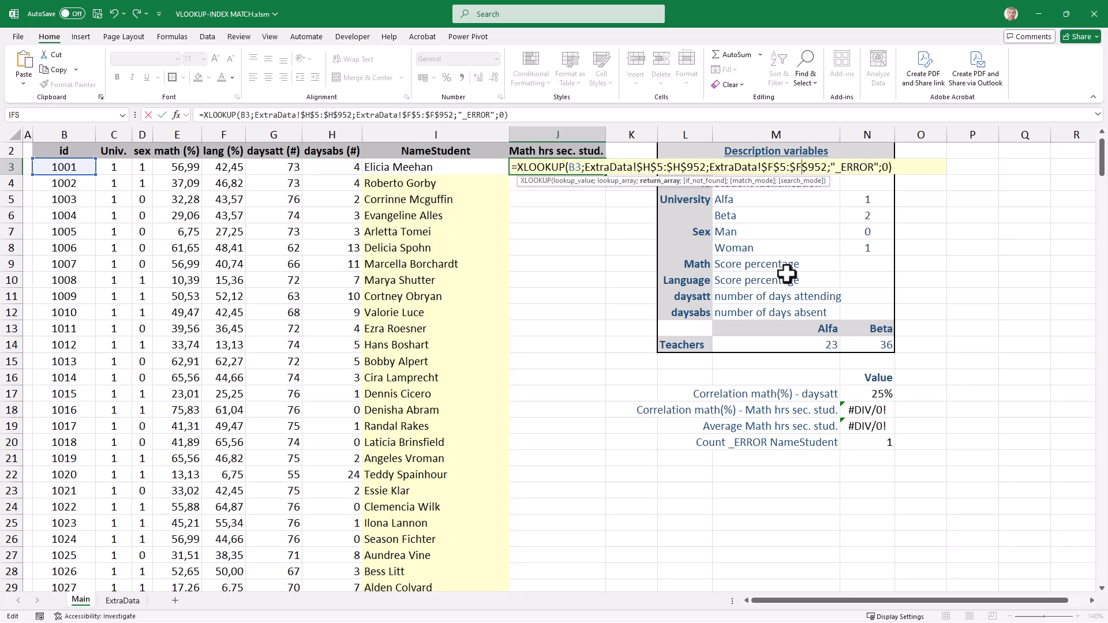
pyautogui.hotkey('ctrl', 'Return')
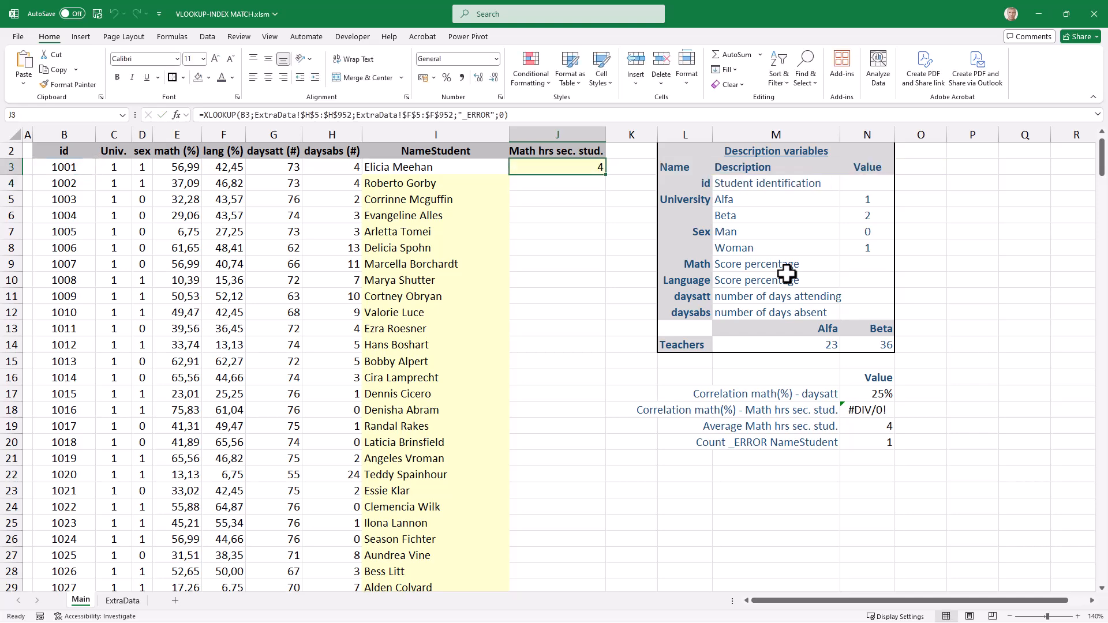
# Step: Fill the J3 formula down the Math hrs sec. stud. column through J319
pyautogui.press('Left')
pyautogui.hotkey('ctrl', 'Down')
pyautogui.press('Right')
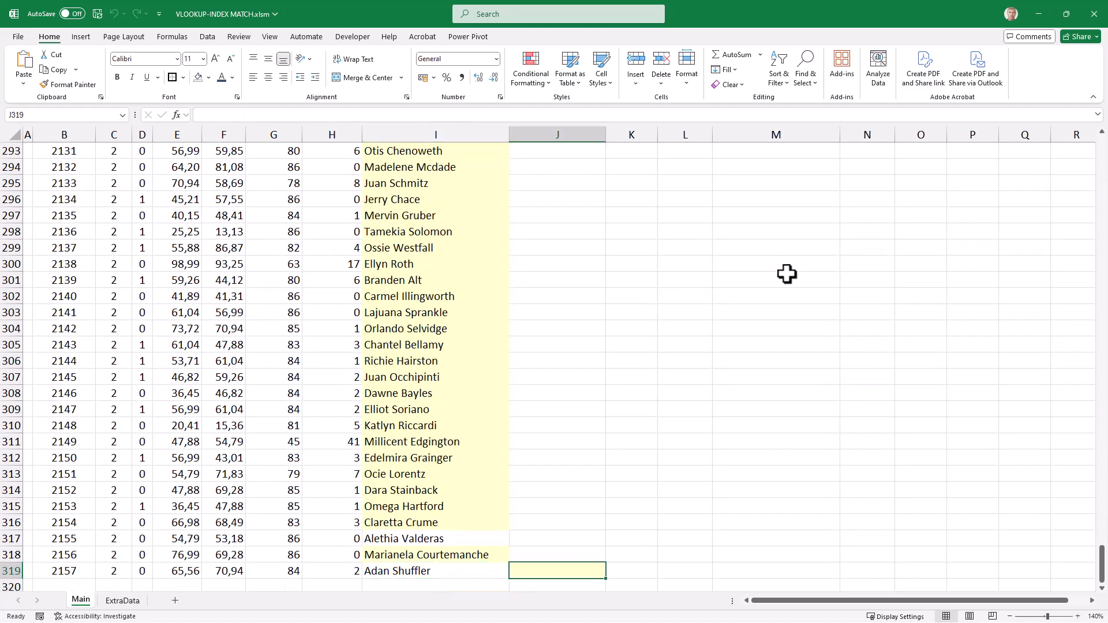
pyautogui.hotkey('ctrl', 'shift', 'Up')
pyautogui.hotkey('ctrl', 'd')
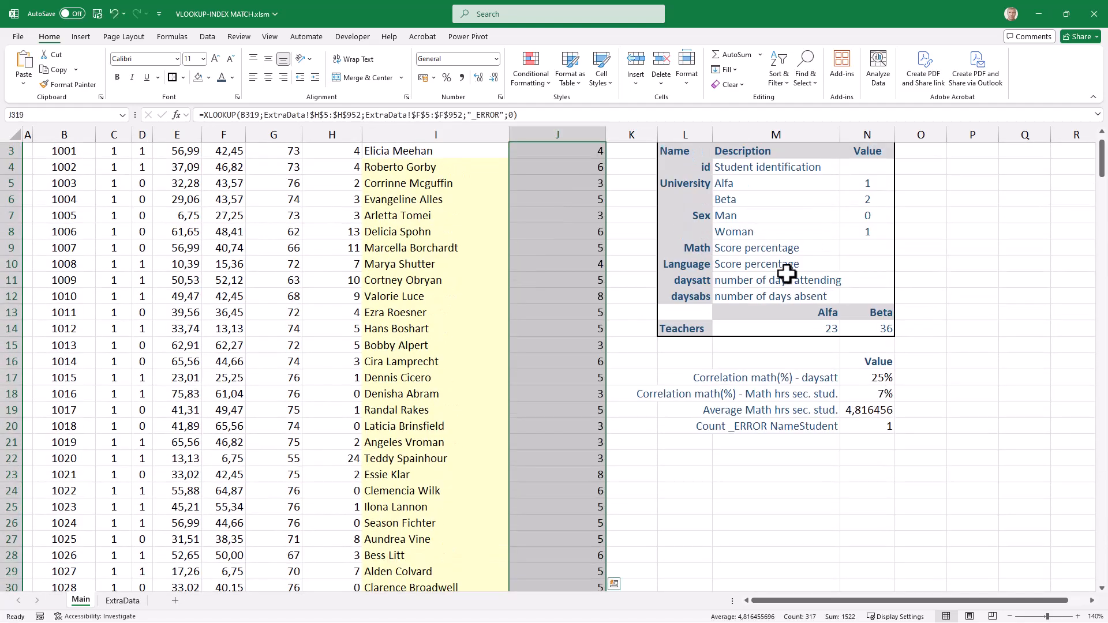
pyautogui.click(555, 233)
# Step: Examine the J3 lookup and the summary formulas for average math hours and the _ERROR count in N19 and N20
pyautogui.hotkey('alt', 'Tab')
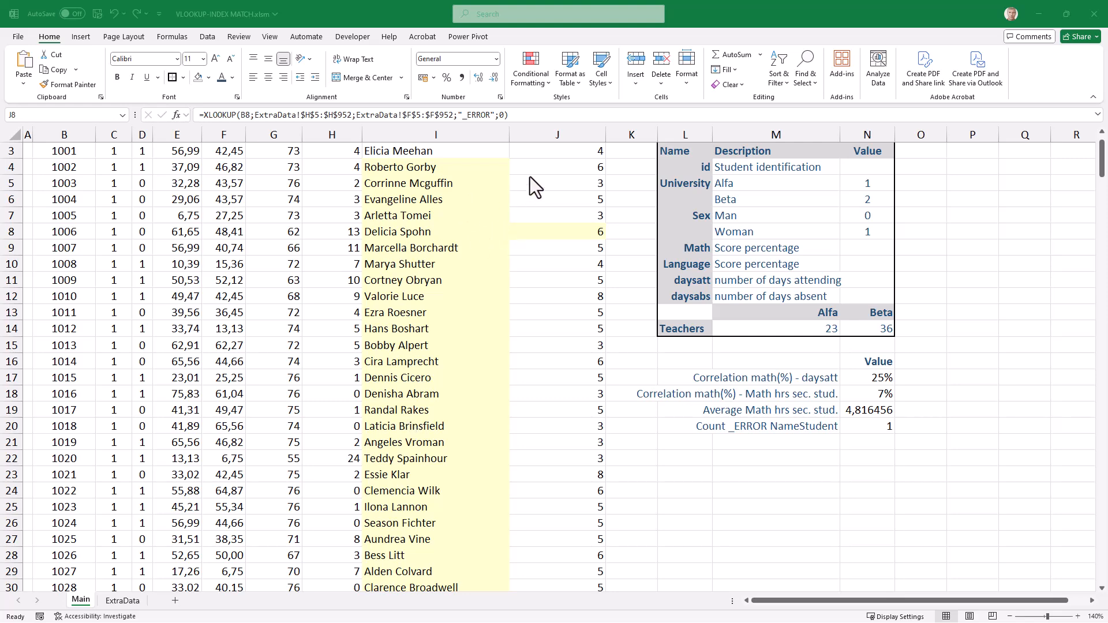
pyautogui.click(543, 151)
pyautogui.scroll(1, 544, 235)
pyautogui.click(549, 191)
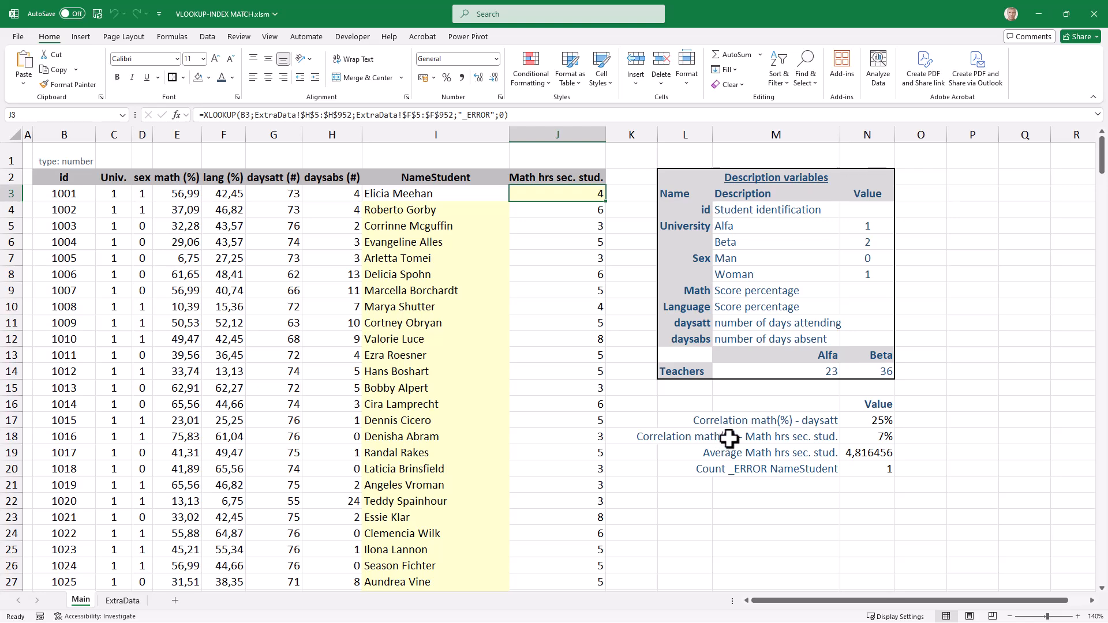
pyautogui.click(868, 453)
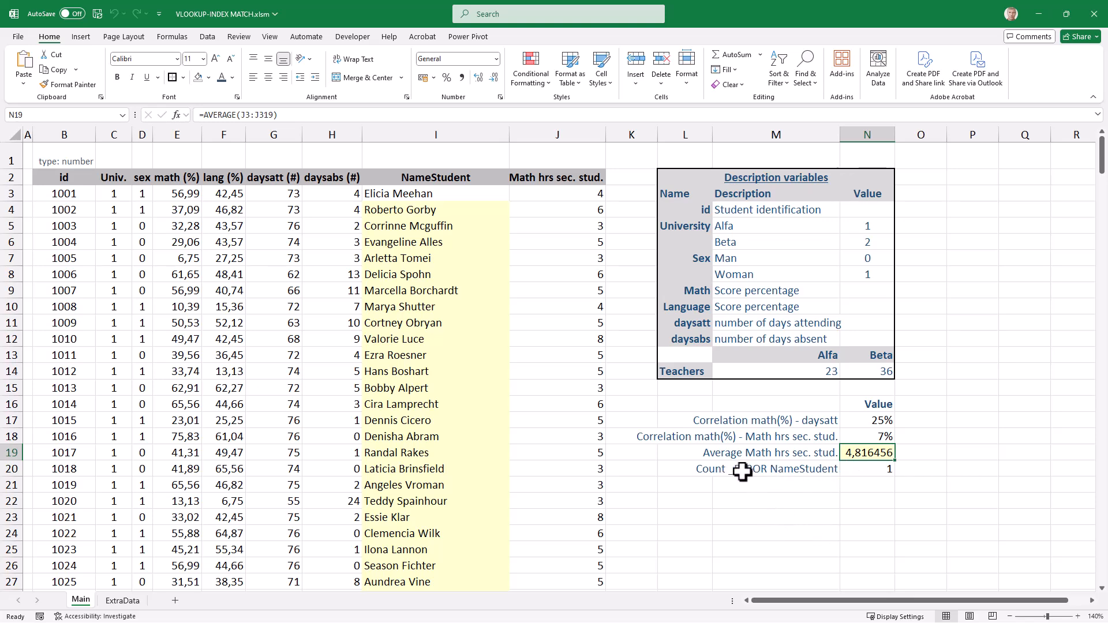
pyautogui.click(862, 470)
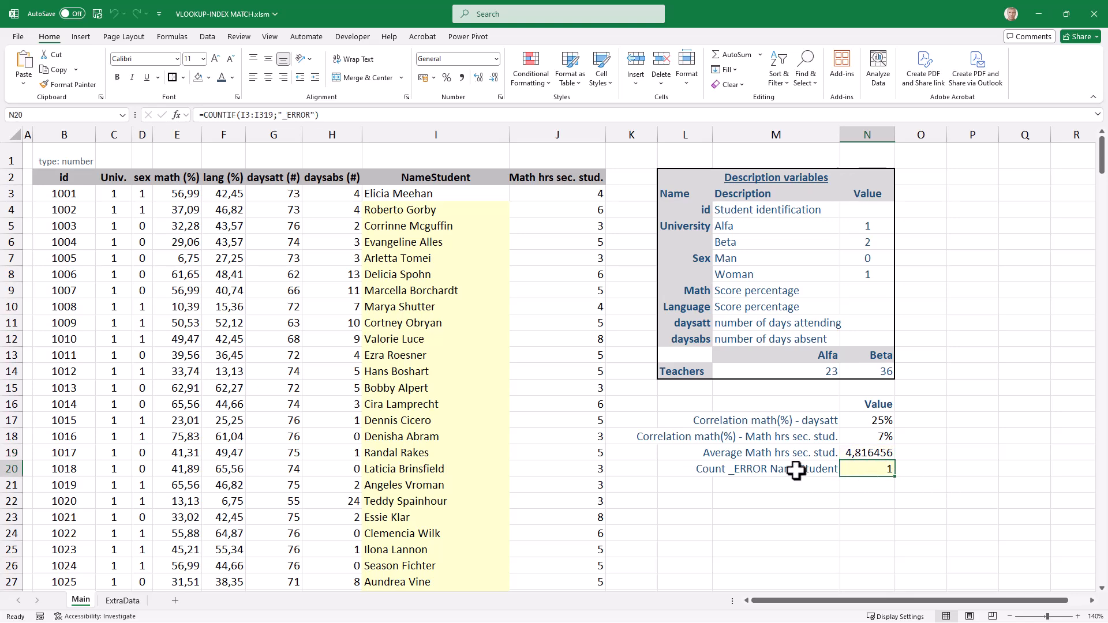
pyautogui.click(743, 471)
pyautogui.click(883, 470)
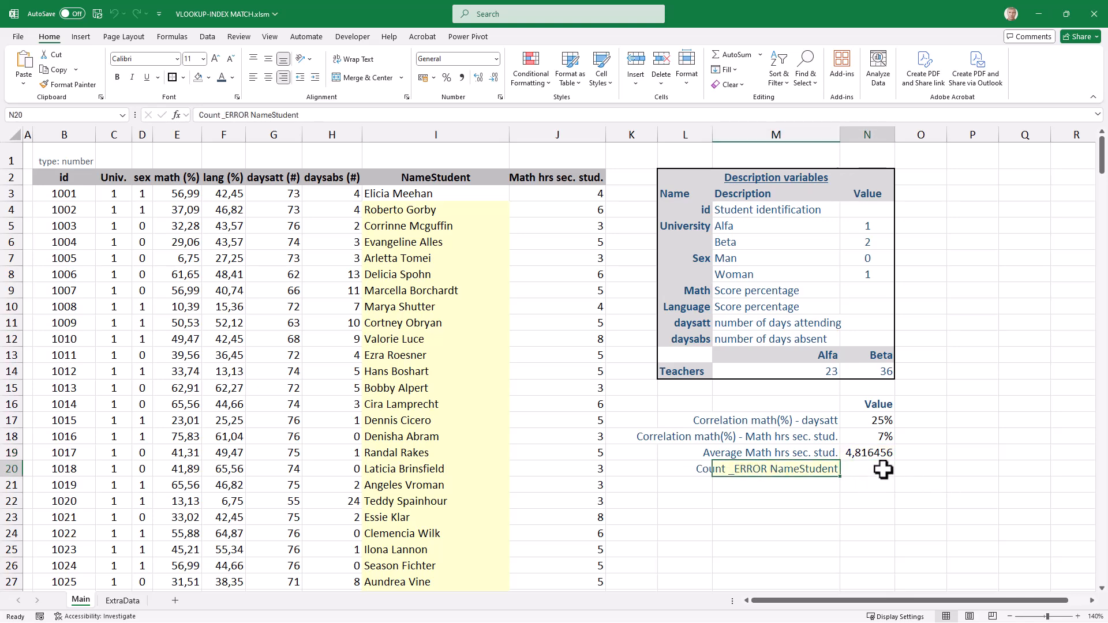
pyautogui.click(753, 469)
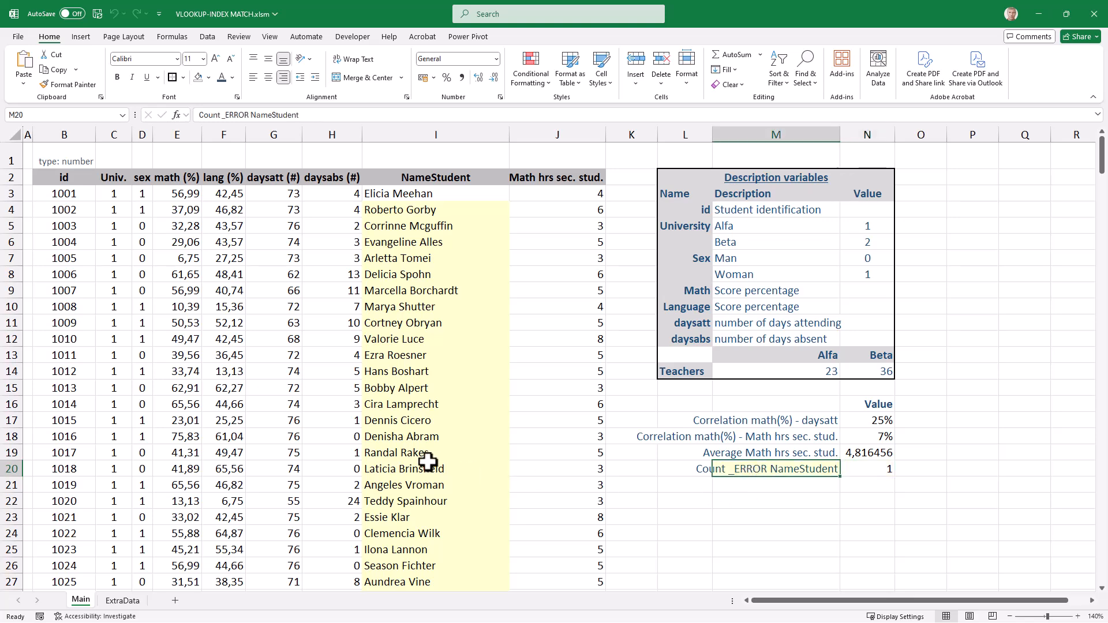
# Step: Search the Main sheet for _ERROR with Look in set to Values to locate the unmatched student, and close the search
pyautogui.hotkey('ctrl', 'f')
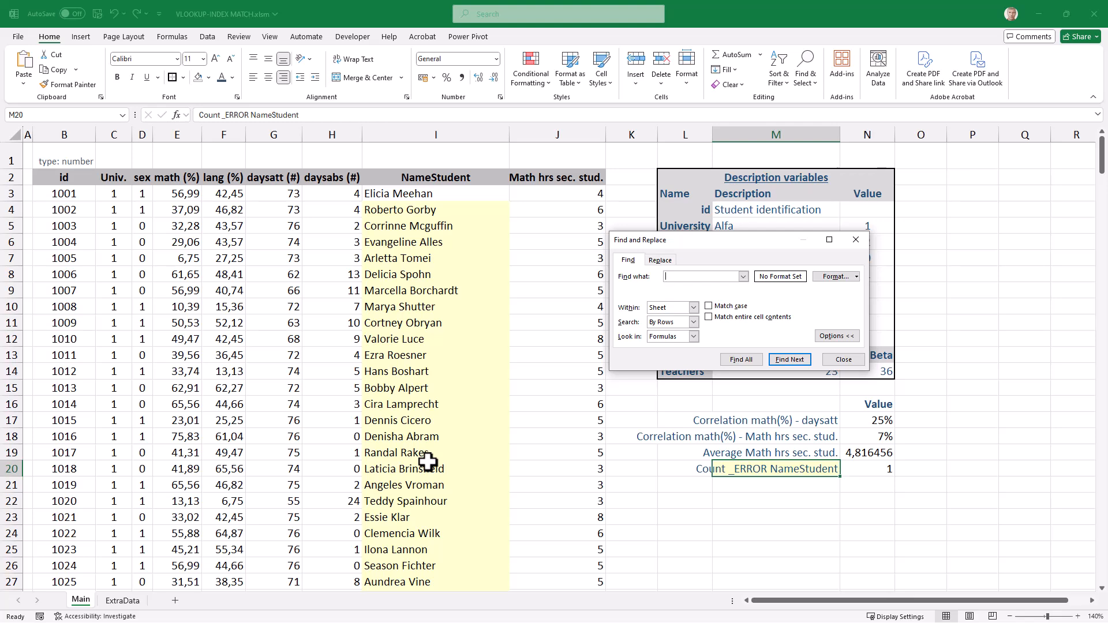
pyautogui.press('Return')
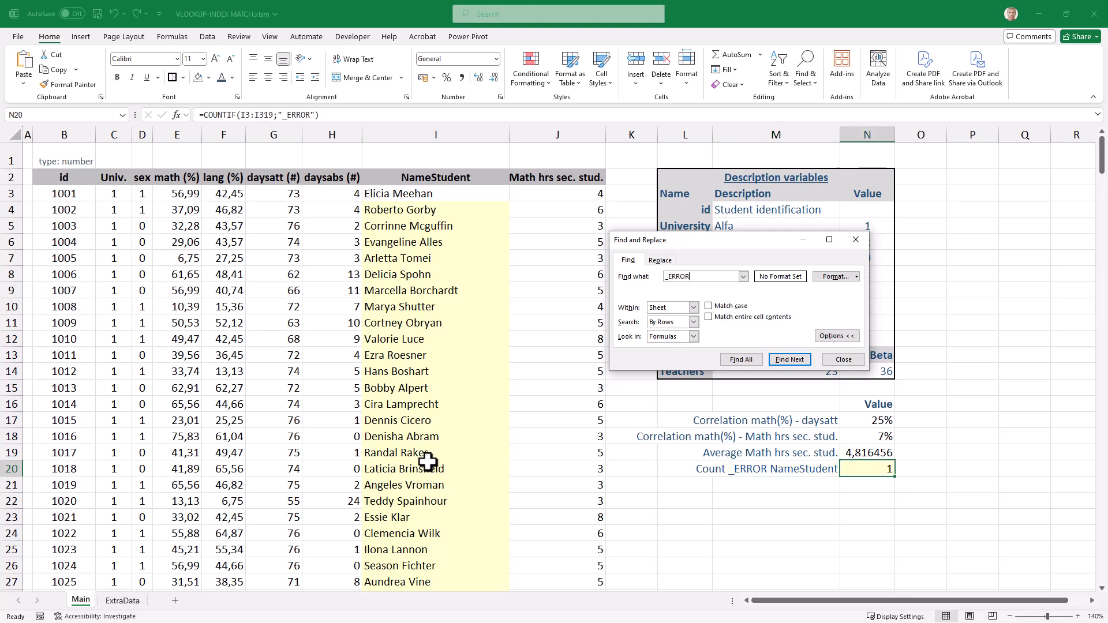
pyautogui.press('Return')
pyautogui.click(694, 350)
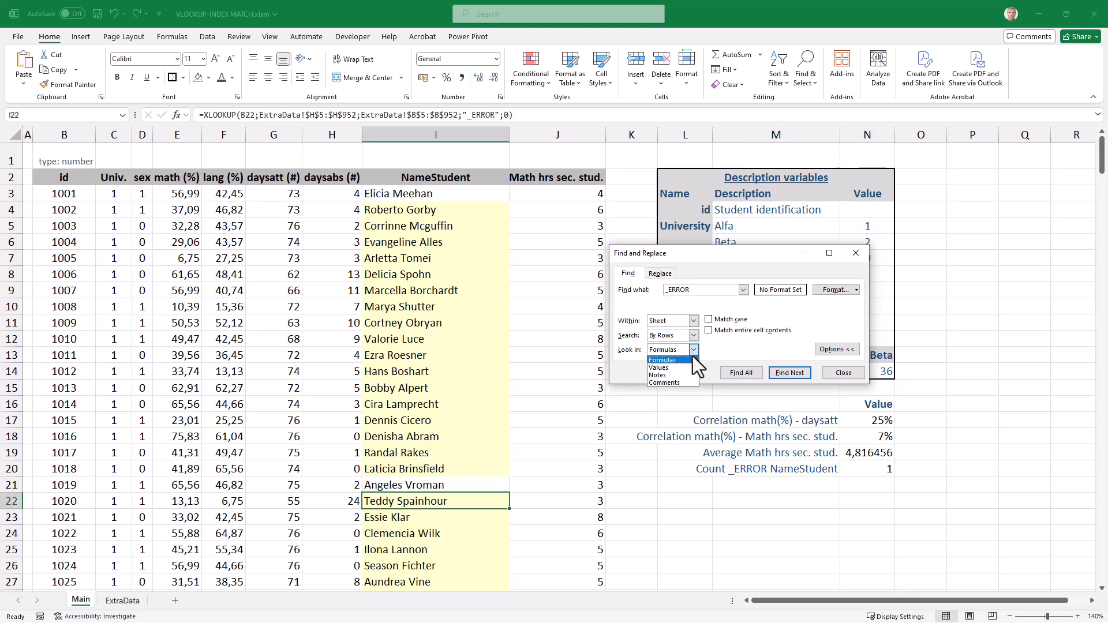
pyautogui.click(680, 367)
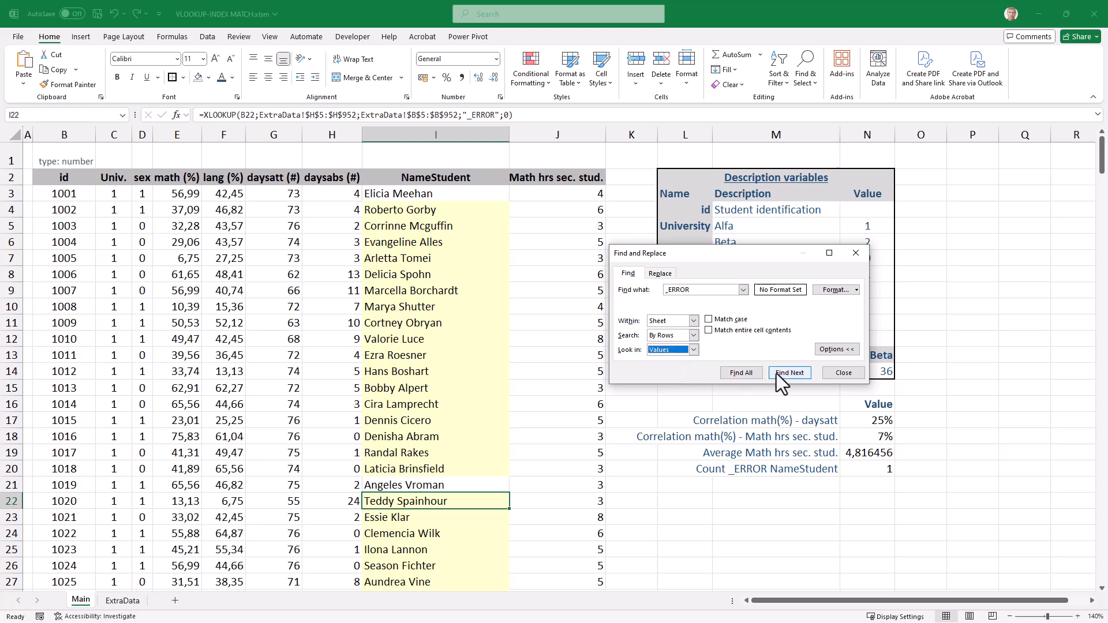
pyautogui.click(788, 374)
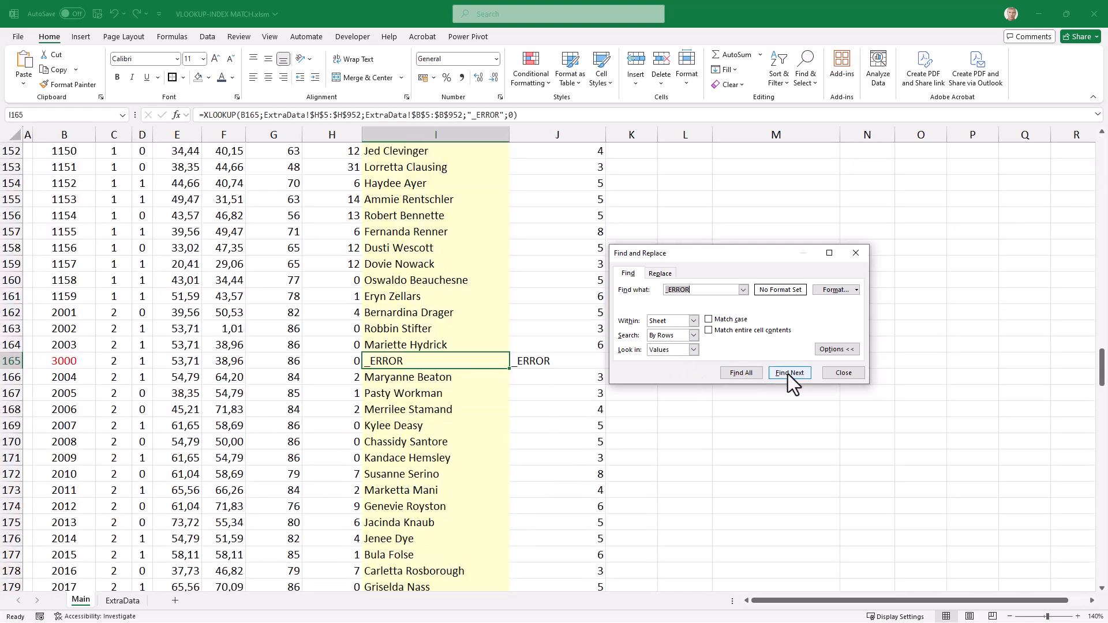
pyautogui.click(844, 373)
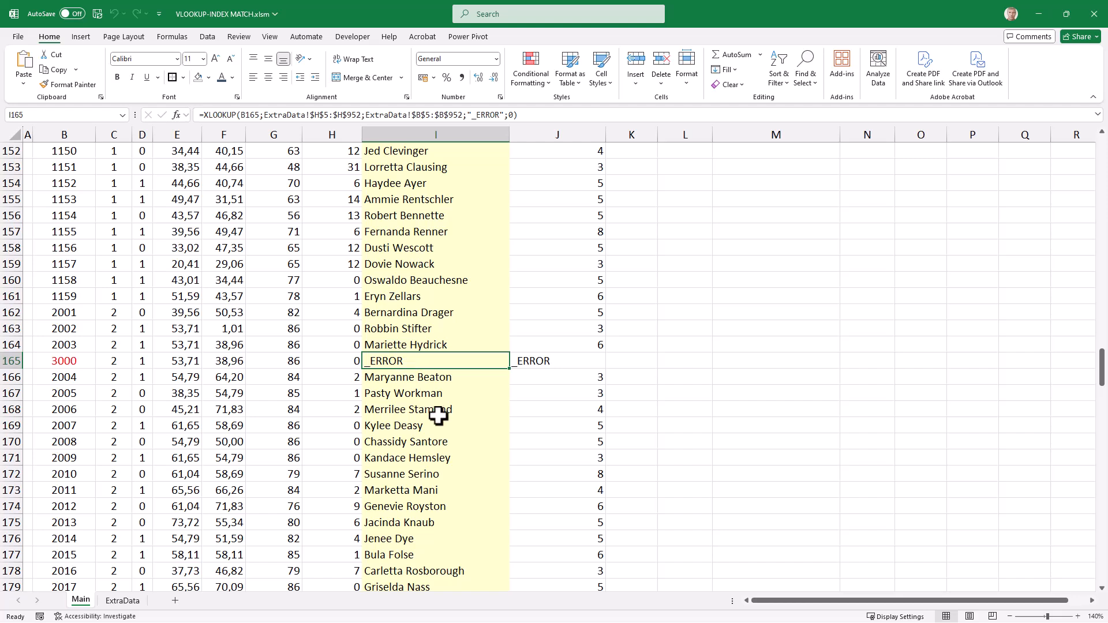
# Step: Go to the id in B165 on the row where the name lookup gives _ERROR
pyautogui.press('Left')
pyautogui.press('Left')
pyautogui.press('Left')
pyautogui.press('Left')
pyautogui.press('Left')
pyautogui.press('Left')
pyautogui.press('Left')
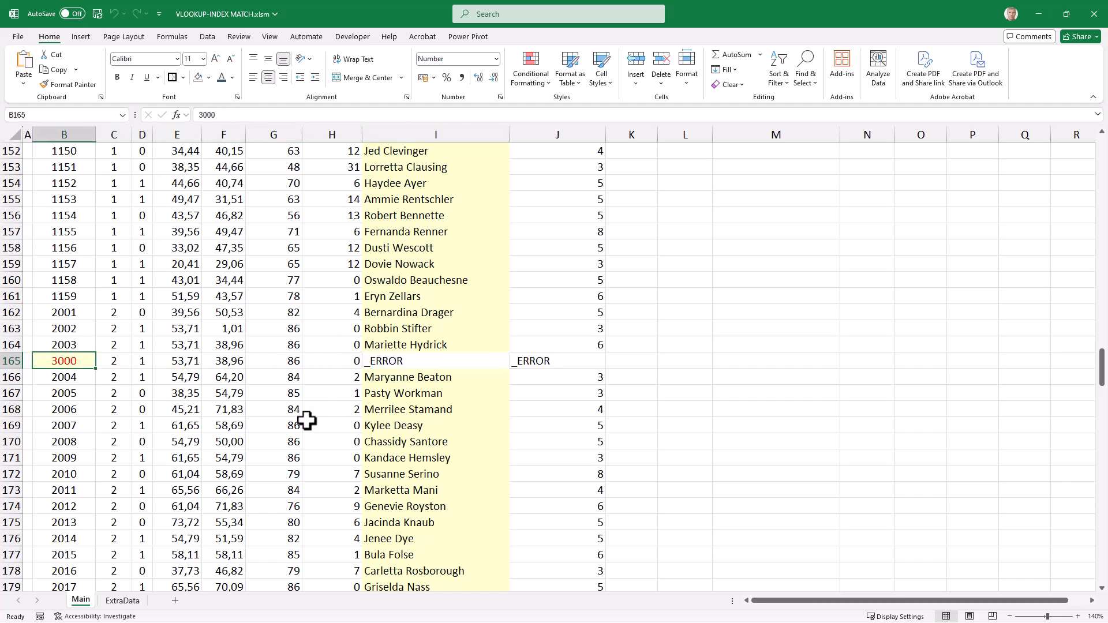
# Step: Search the ExtraData sheet for the id from Main's cell B165, and return to the top of the id column on Main
pyautogui.click(134, 606)
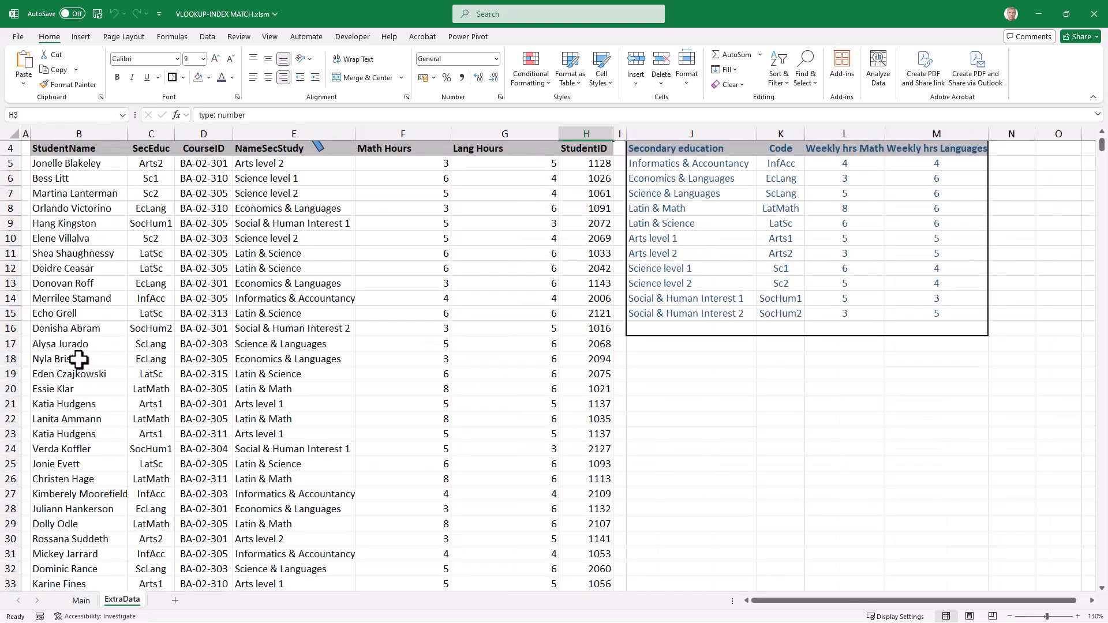
pyautogui.click(79, 360)
pyautogui.click(588, 389)
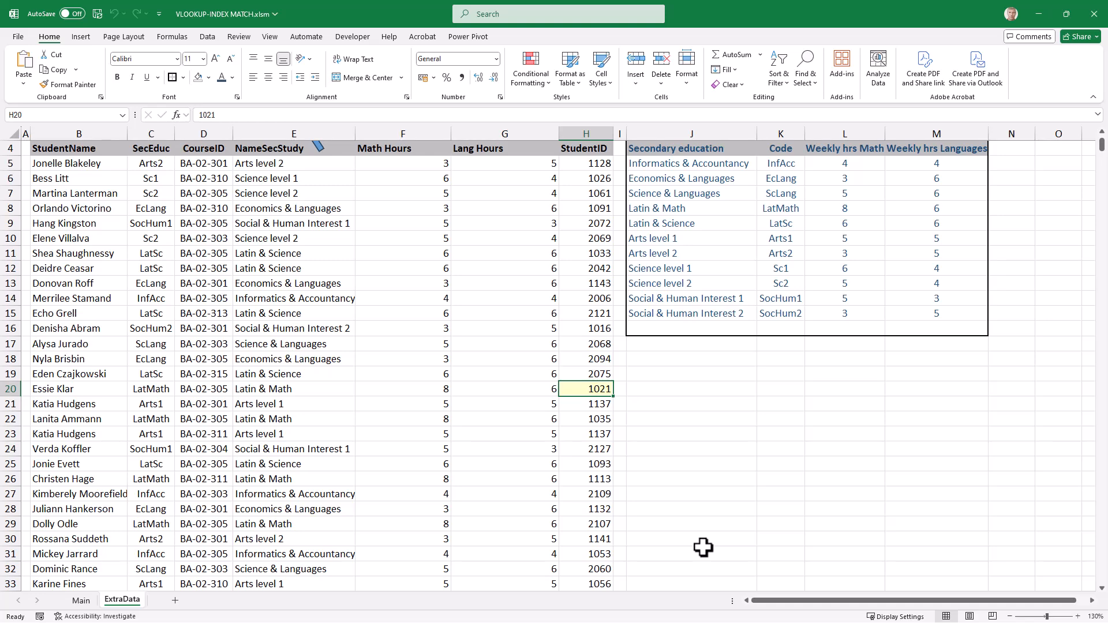
pyautogui.hotkey('ctrl', 'f')
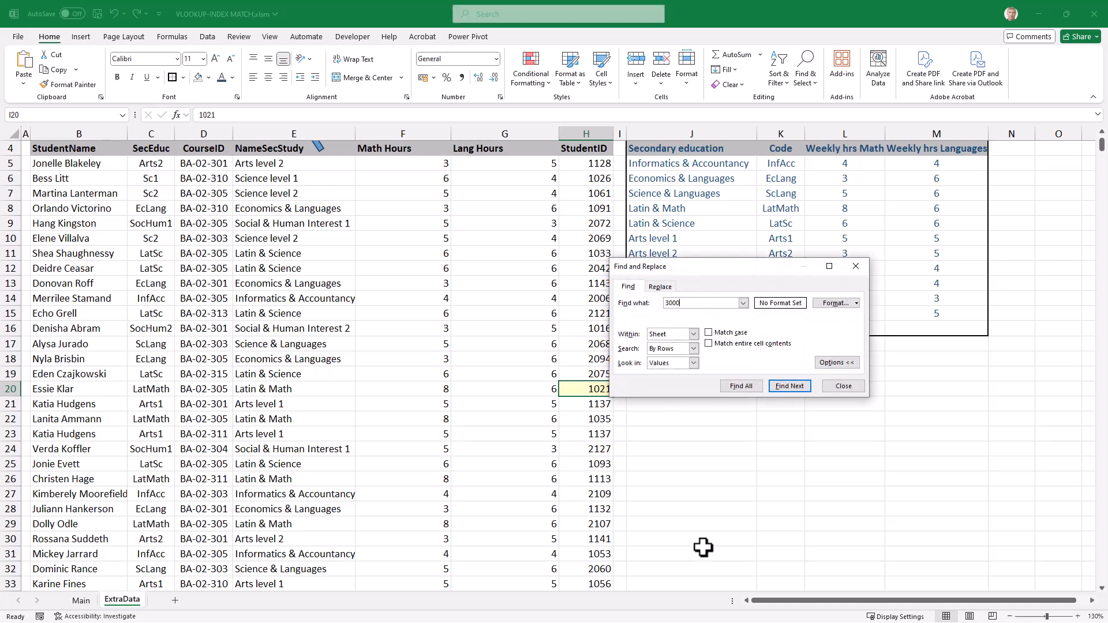
pyautogui.press('Return')
pyautogui.press('Return')
pyautogui.press('Escape')
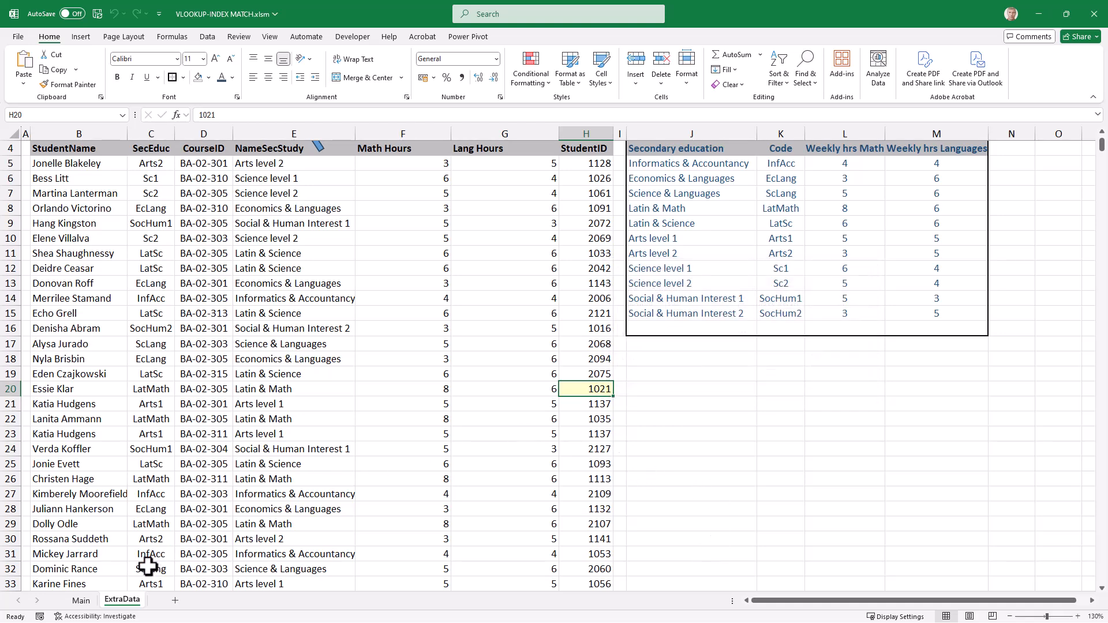
pyautogui.click(81, 600)
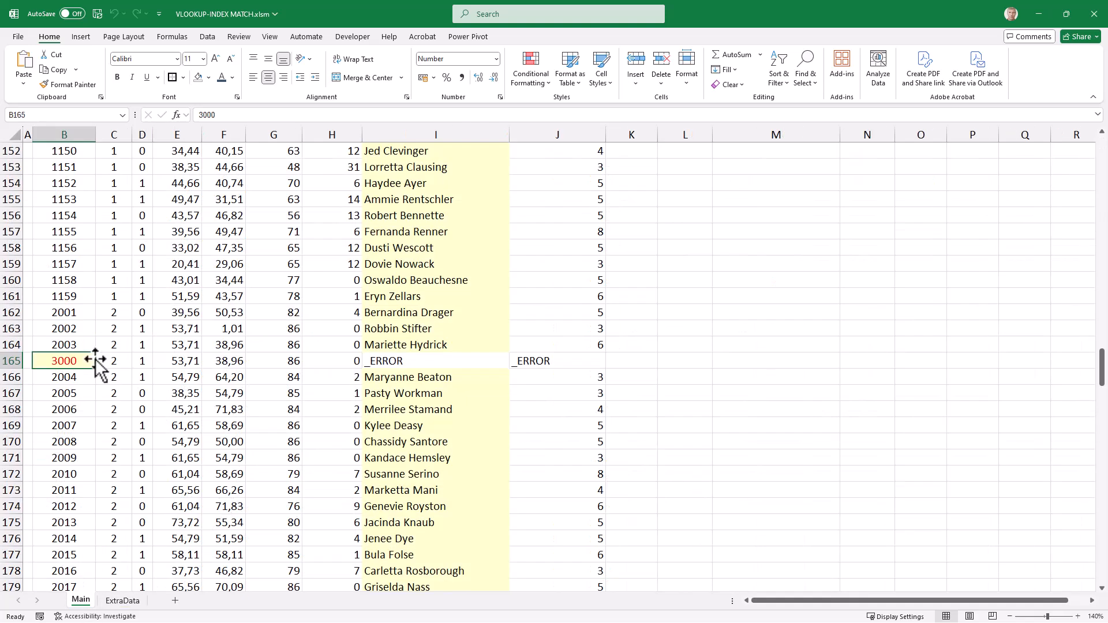
pyautogui.hotkey('ctrl', 'Up')
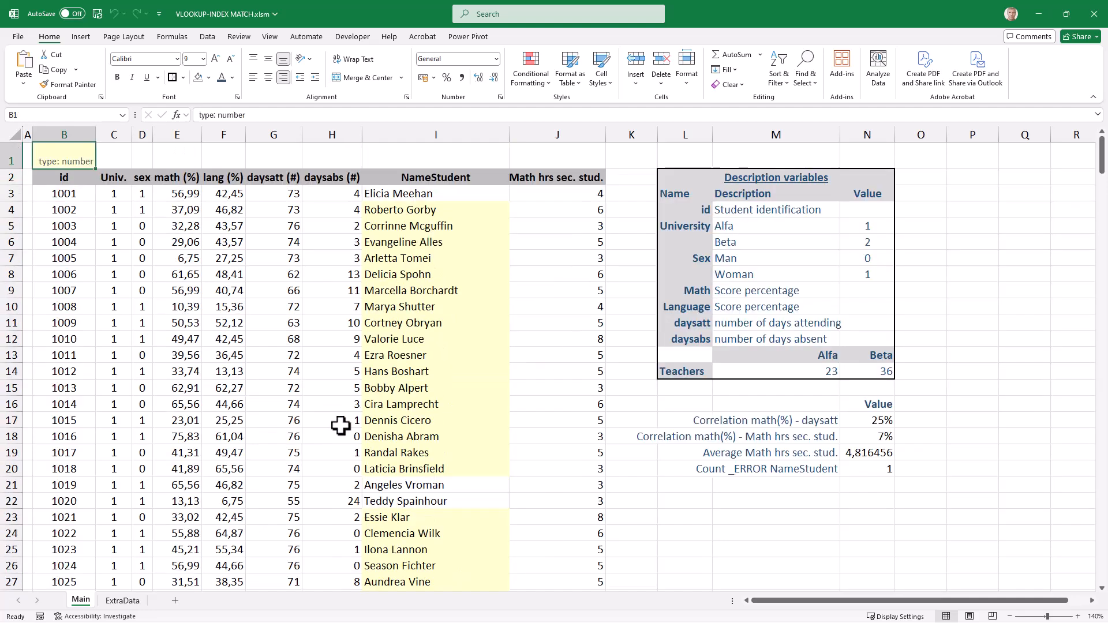